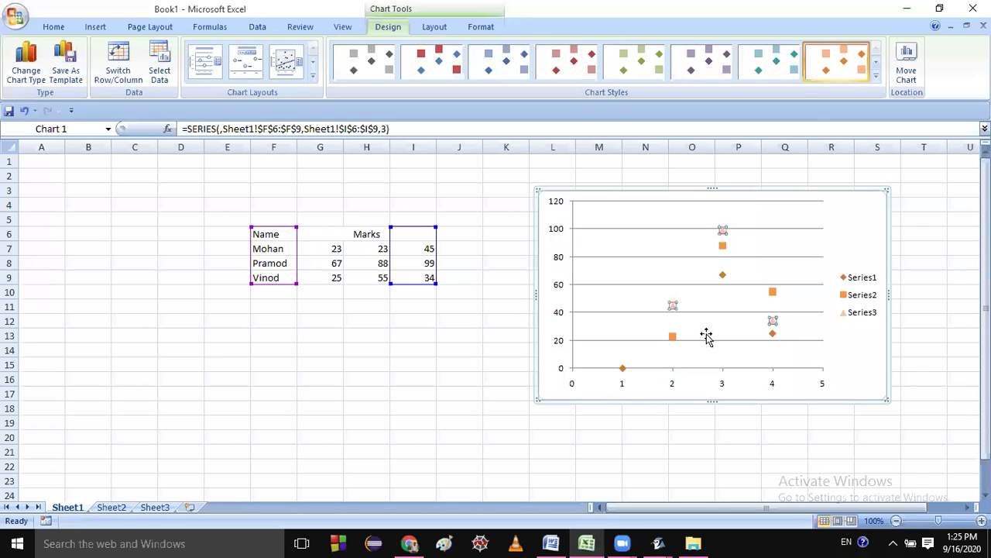
Leave the scatter chart and clear all old text and list numbering from the Word document
{"action": "left_click", "coordinate": [706, 333]}
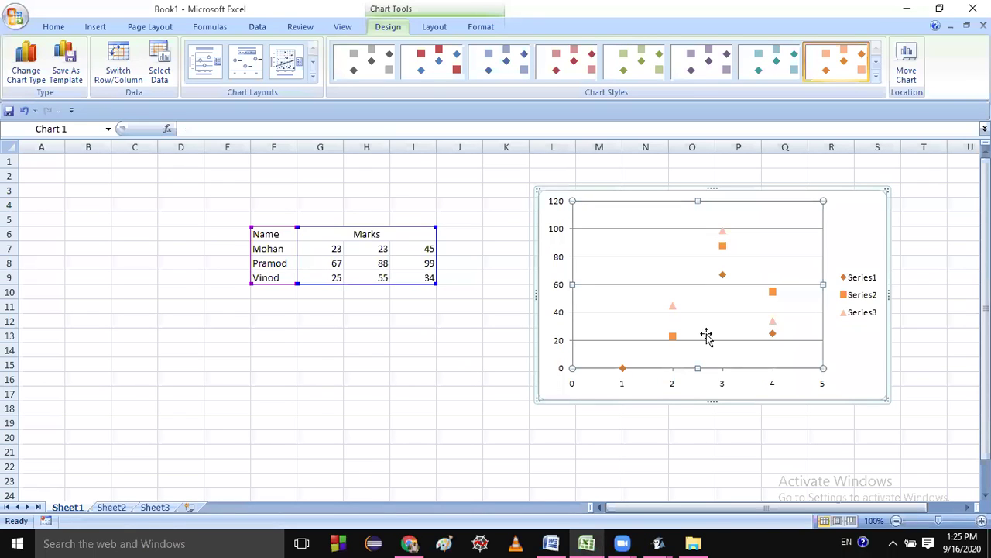
{"action": "left_click", "coordinate": [433, 350]}
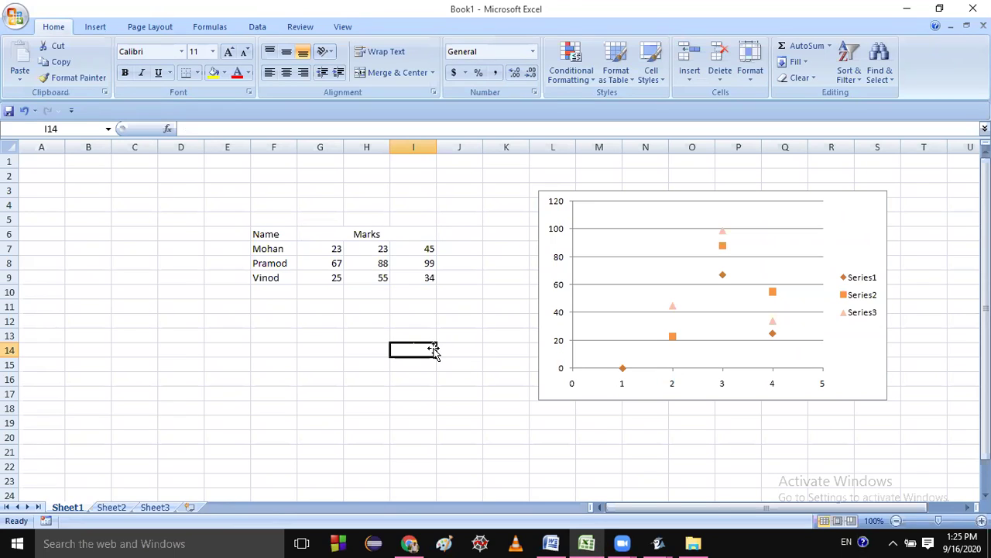
{"action": "left_click", "coordinate": [551, 543]}
{"action": "key", "text": "ctrl+a"}
{"action": "key", "text": "Delete"}
{"action": "key", "text": "BackSpace"}
Type the 'Scatter(XY):-' heading and its numerical-values sentence, correcting 'numeraical' to 'numerical'
{"action": "type", "text": "Scatter(XY"}
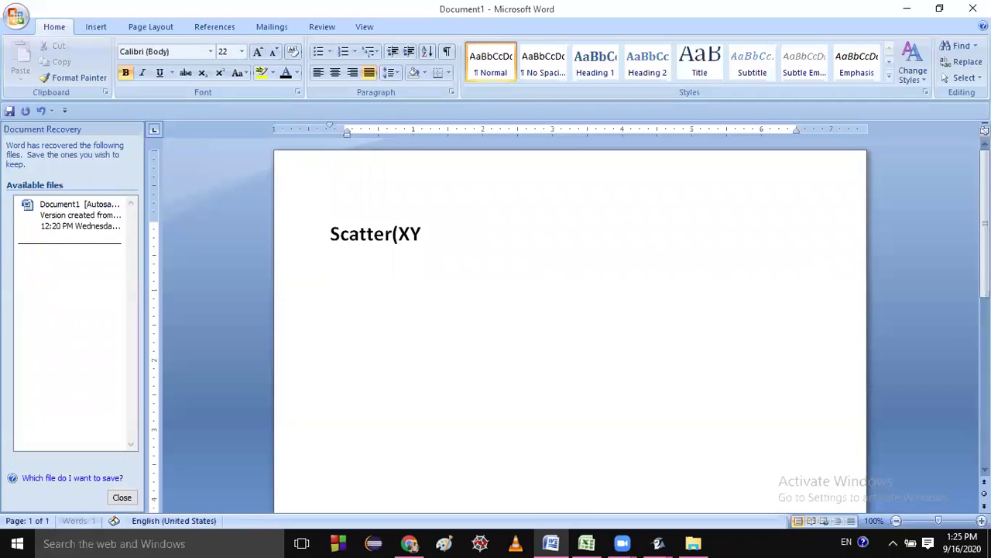
{"action": "type", "text": "):-"}
{"action": "key", "text": "Return"}
{"action": "type", "text": "It is used "}
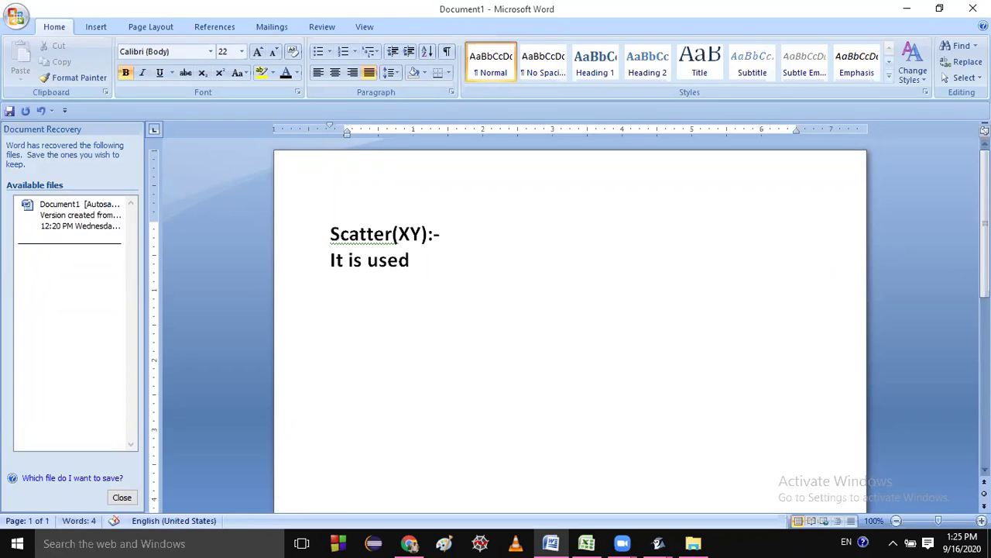
{"action": "type", "text": "for"}
{"action": "type", "text": " showing "}
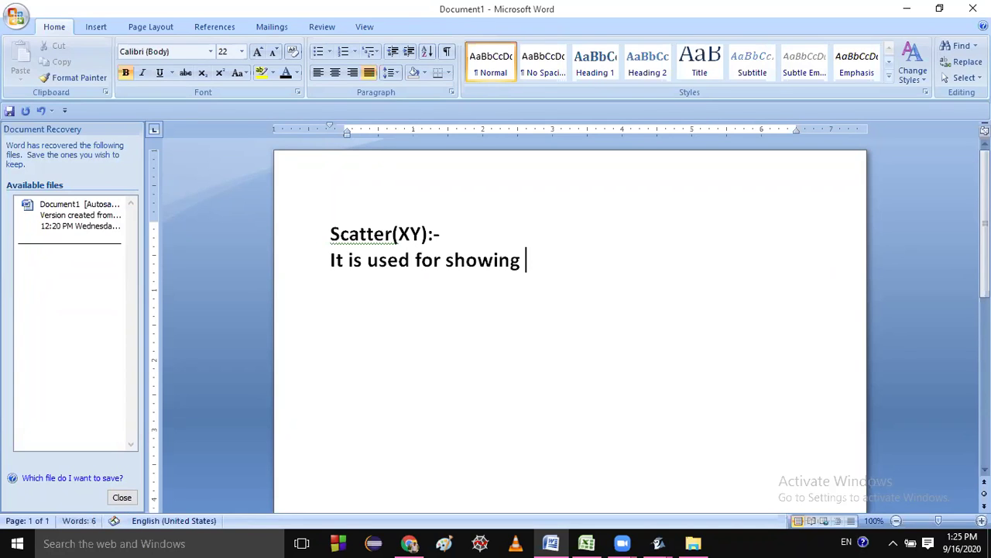
{"action": "type", "text": "and compa"}
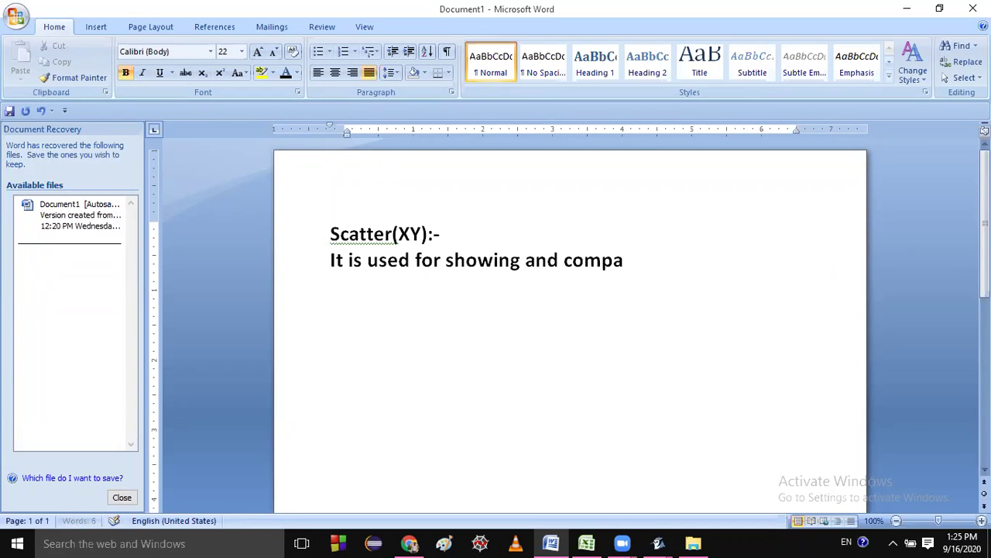
{"action": "type", "text": "ring numeraical"}
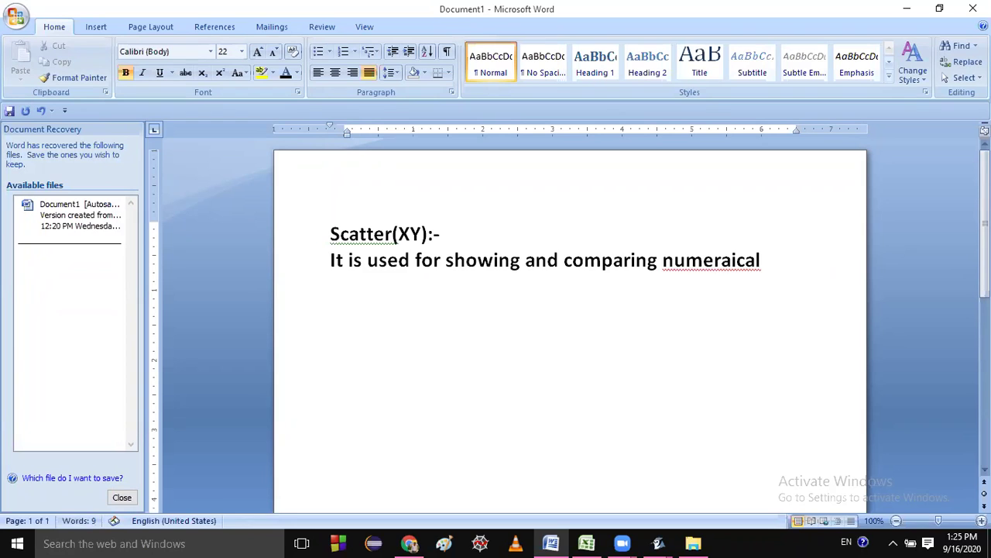
{"action": "type", "text": " values."}
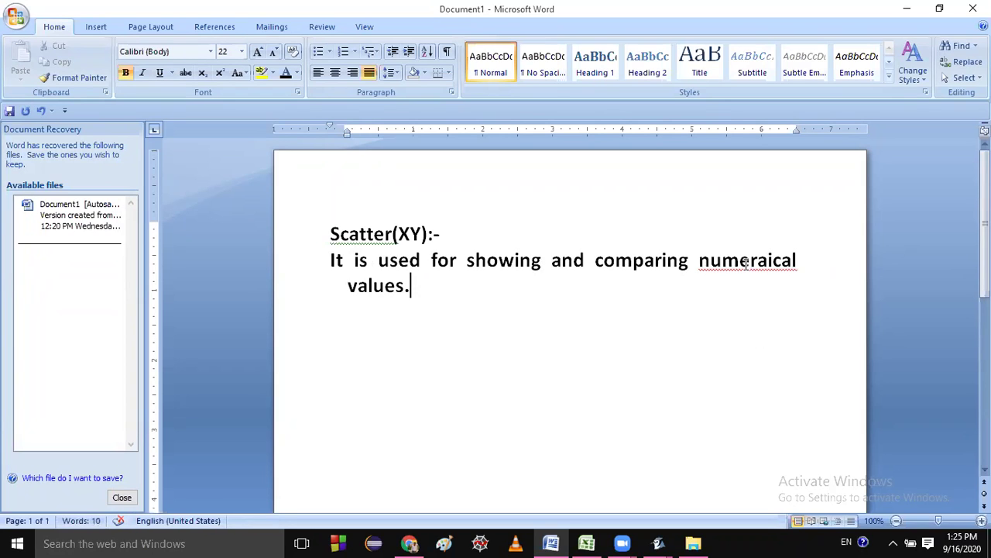
{"action": "right_click", "coordinate": [741, 261]}
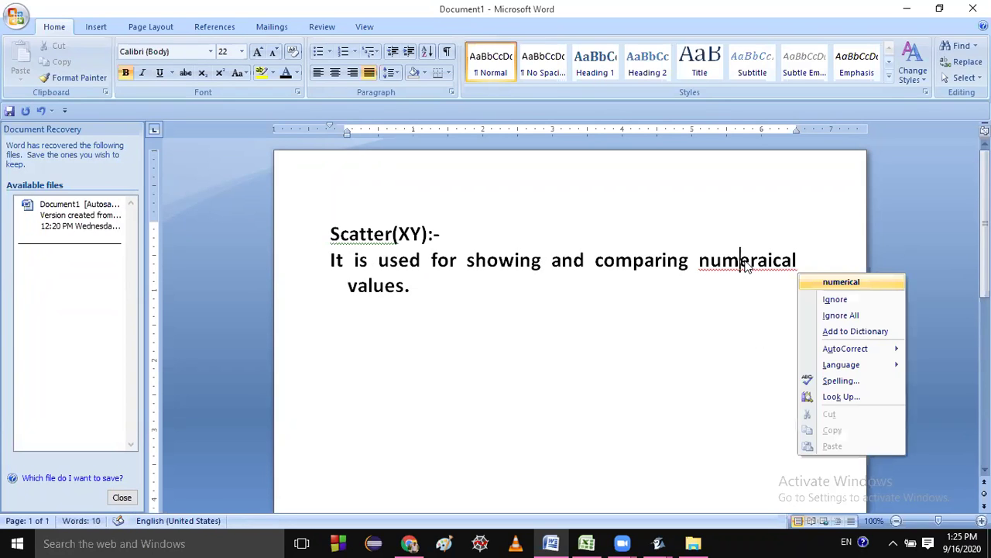
{"action": "left_click", "coordinate": [813, 281]}
{"action": "left_click", "coordinate": [658, 364]}
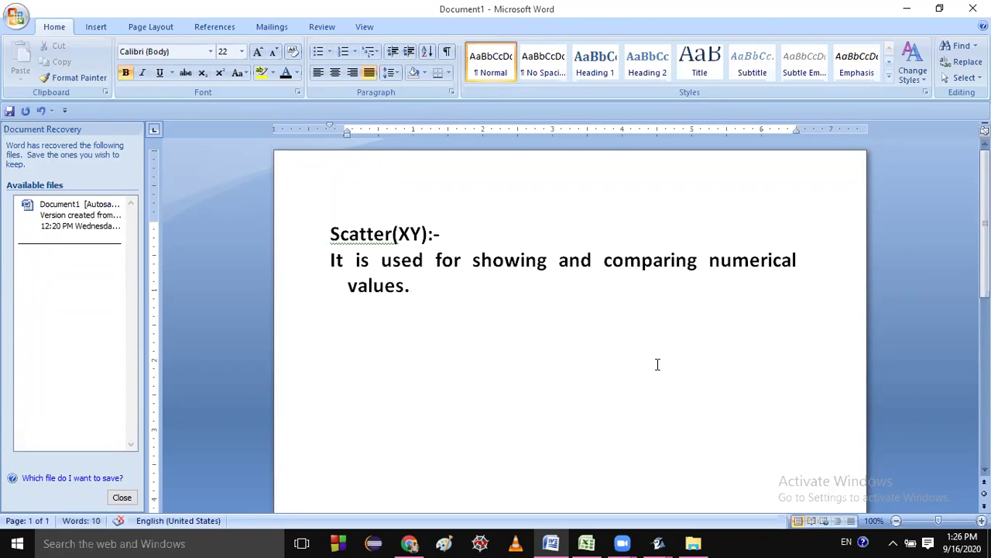
{"action": "key", "text": "alt+Tab"}
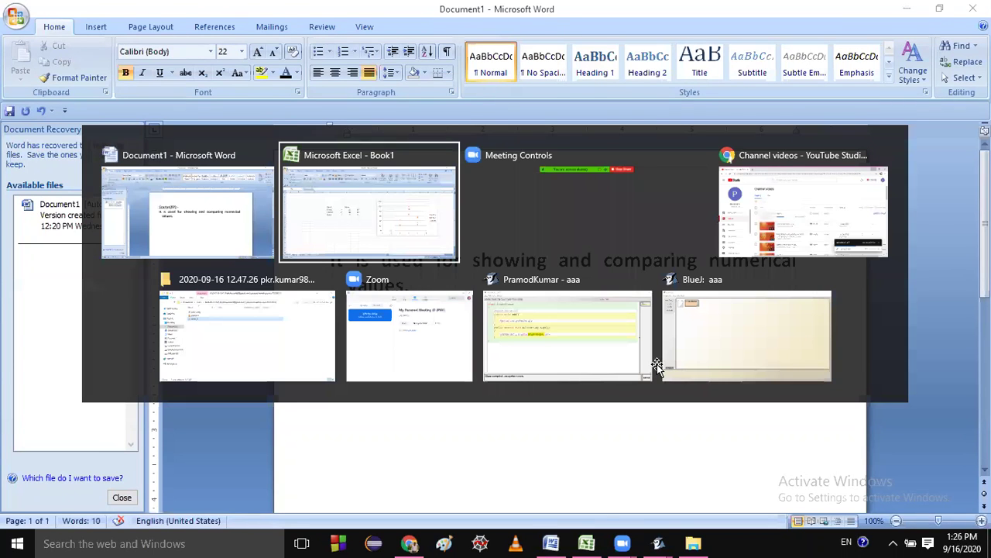
Inspect the scatter chart's legend and the Series1 and Series3 source data, then deselect it
{"action": "left_click", "coordinate": [608, 316]}
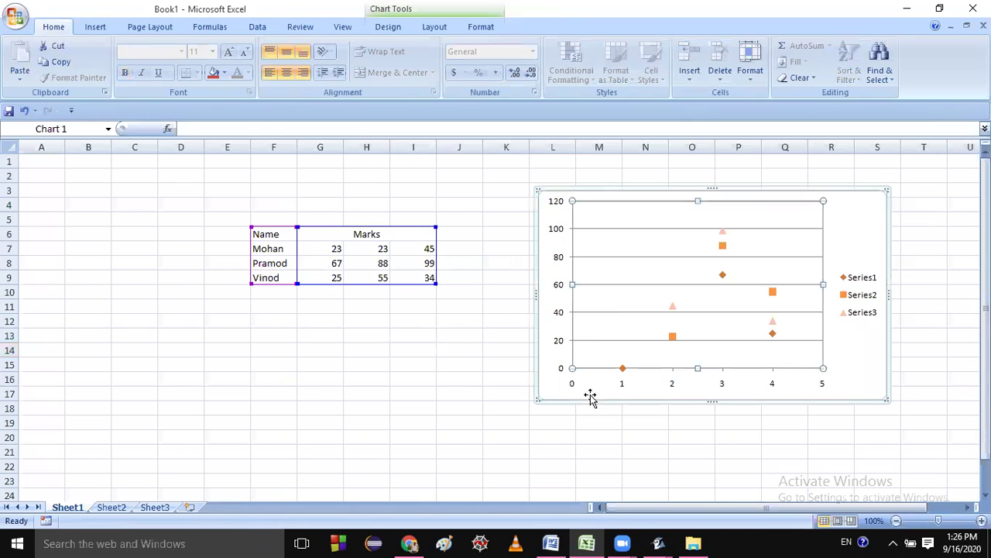
{"action": "left_click", "coordinate": [869, 283]}
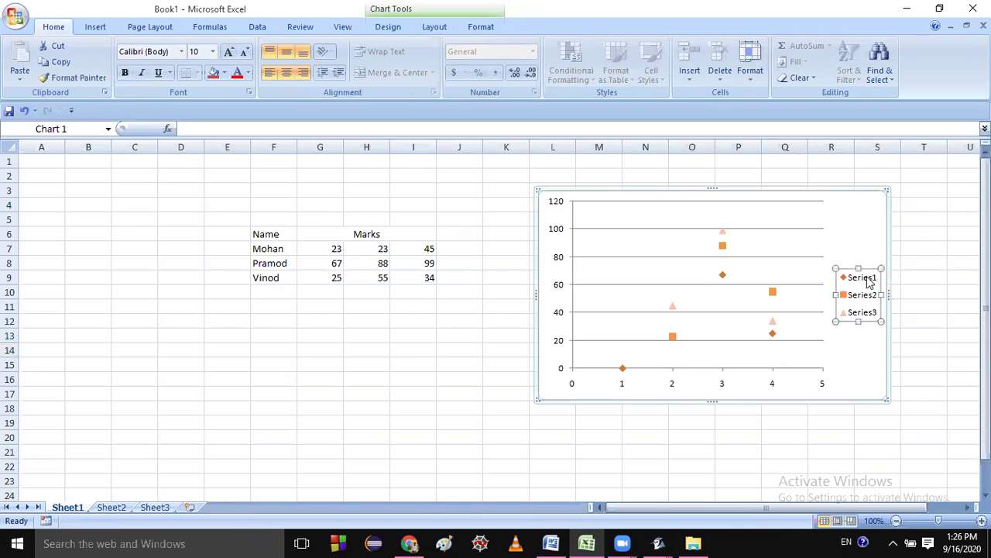
{"action": "left_click", "coordinate": [722, 275]}
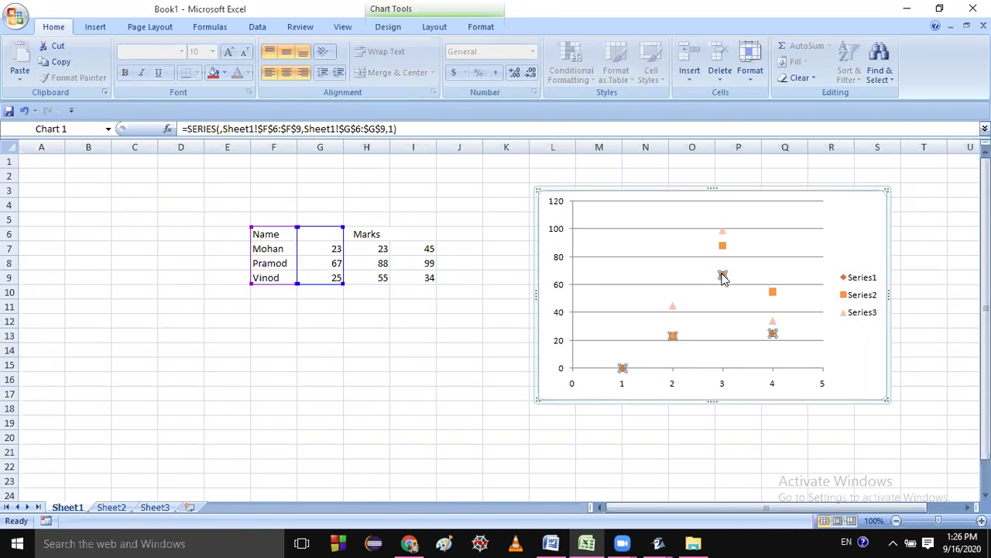
{"action": "left_click", "coordinate": [367, 248]}
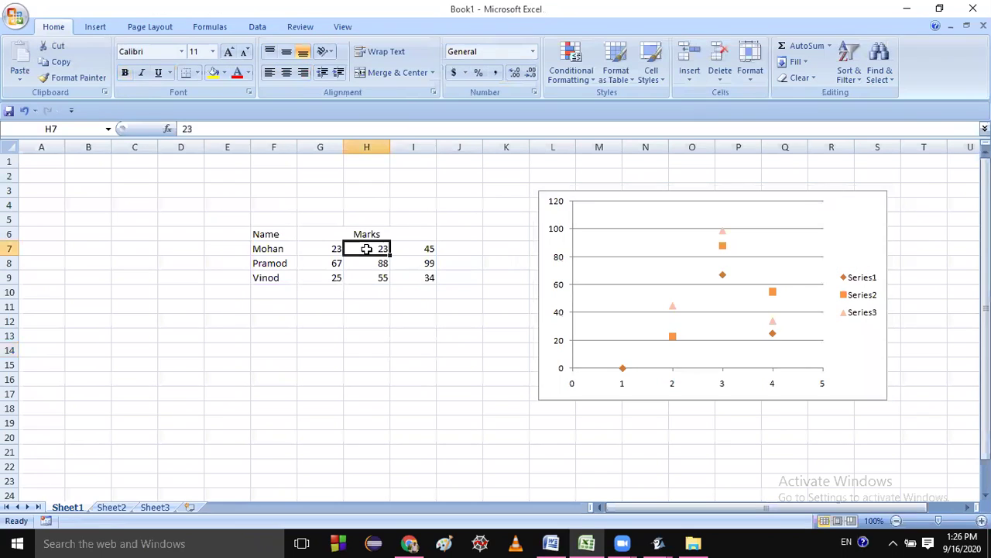
{"action": "left_click", "coordinate": [673, 307]}
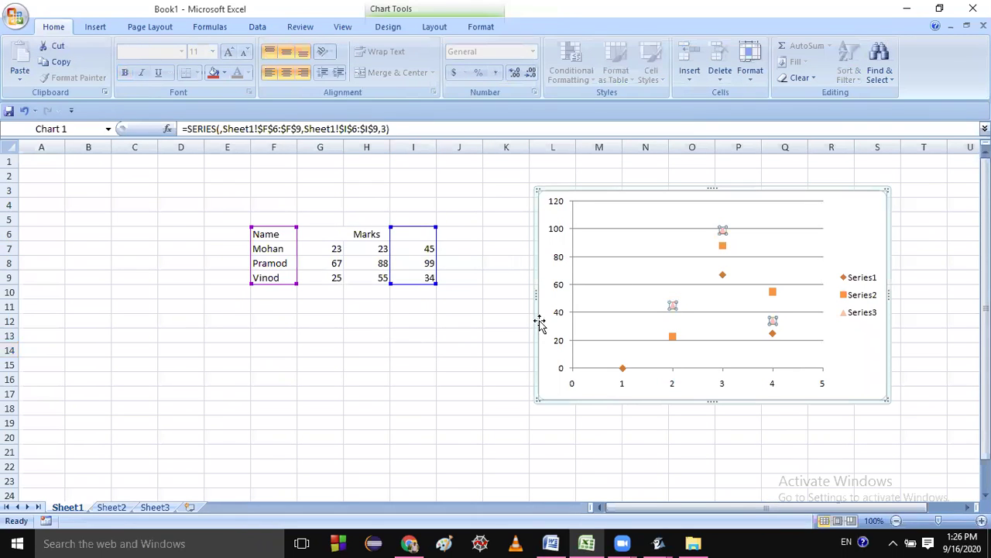
{"action": "left_click", "coordinate": [916, 347]}
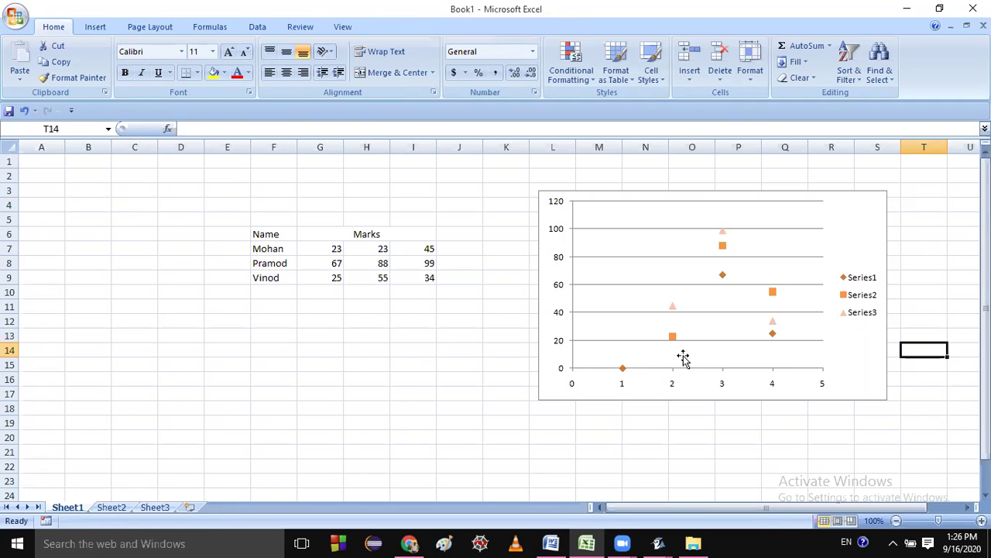
{"action": "key", "text": "alt+Tab"}
{"action": "key", "text": "alt+Tab"}
{"action": "key", "text": "alt+Tab"}
{"action": "key", "text": "alt+Tab"}
{"action": "key", "text": "alt+Tab"}
{"action": "key", "text": "alt+Tab"}
{"action": "key", "text": "alt+Tab"}
{"action": "key", "text": "alt+Tab"}
{"action": "key", "text": "alt+Tab"}
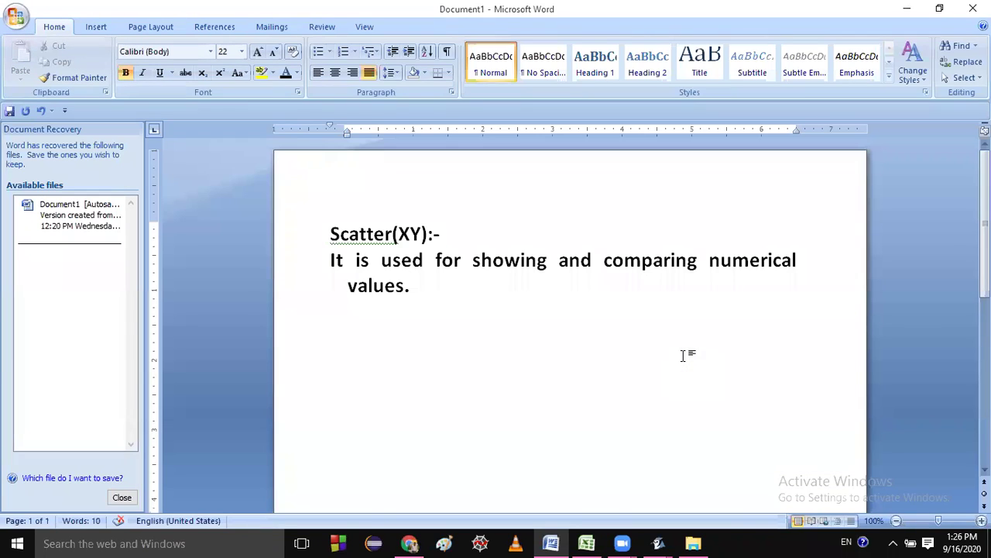
Type the 'Doughnut Chart:-' heading under the scatter description in Word
{"action": "type", "text": "D"}
{"action": "type", "text": "oug"}
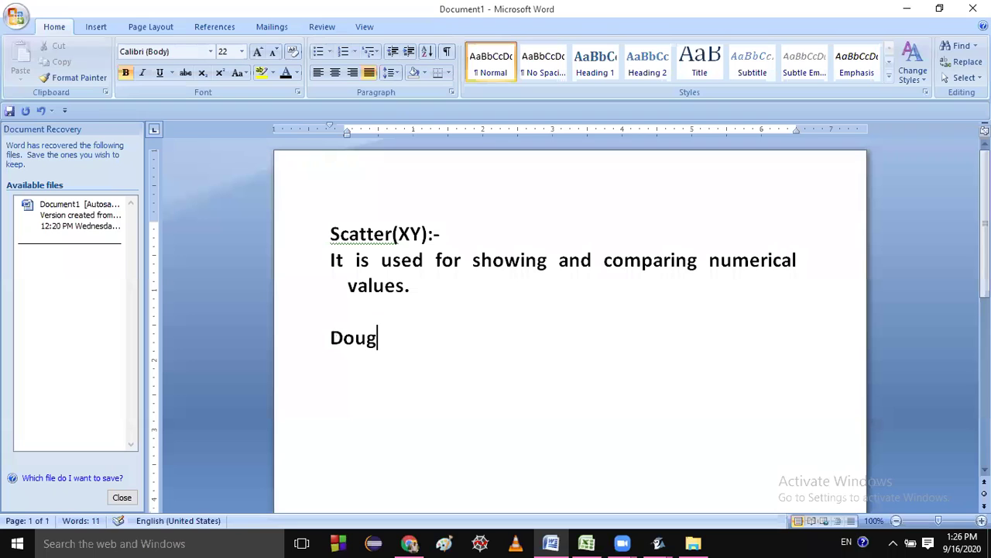
{"action": "type", "text": "h"}
{"action": "type", "text": "nut Chart:-"}
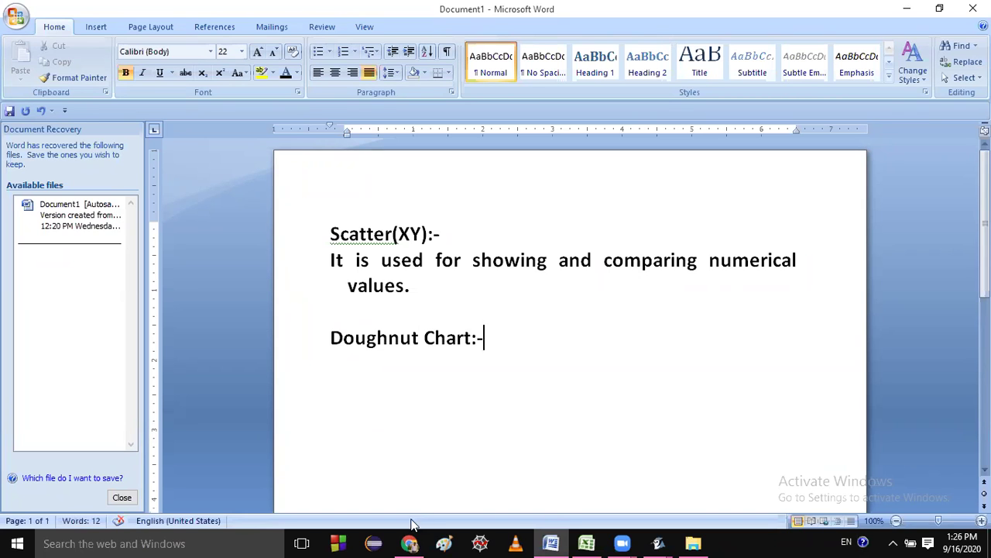
{"action": "left_click", "coordinate": [409, 542]}
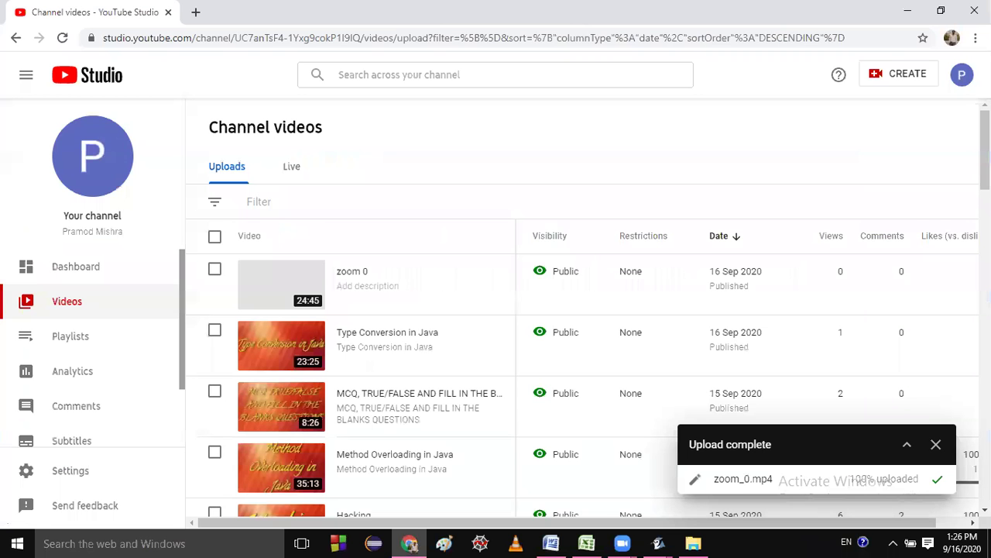
Go from YouTube Studio back to the Word notes document
{"action": "left_click", "coordinate": [550, 542]}
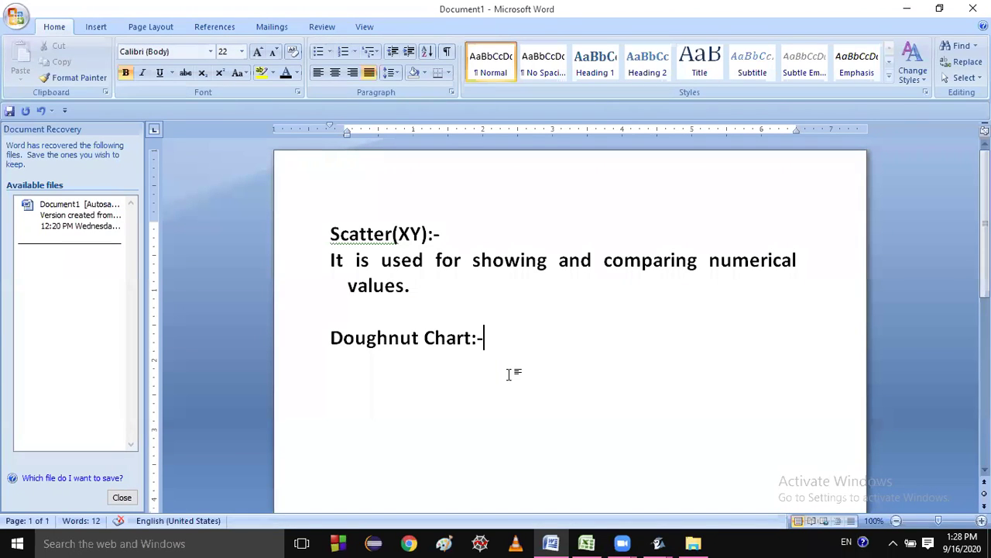
Start the doughnut note: 'this chart shows the relationship of parts to a whole. It is'
{"action": "key", "text": "Return"}
{"action": "type", "text": "this chart"}
{"action": "type", "text": "shows the relationship of"}
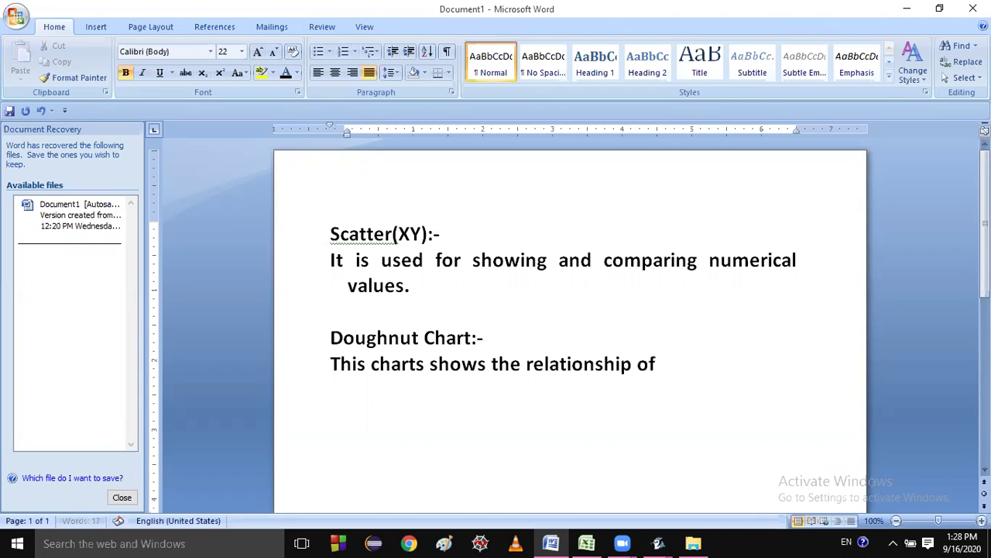
{"action": "type", "text": " parts to a whole"}
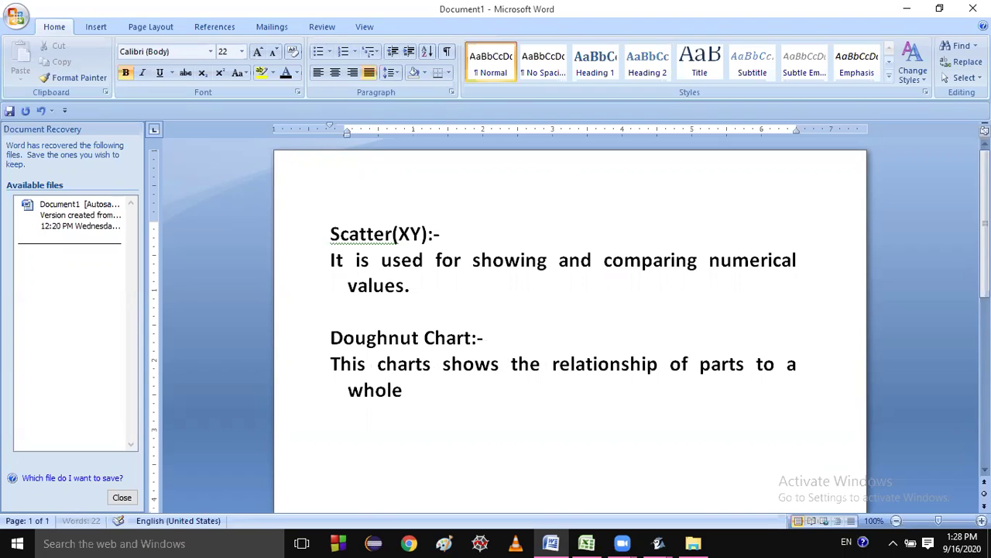
{"action": "type", "text": ". "}
{"action": "type", "text": "It is"}
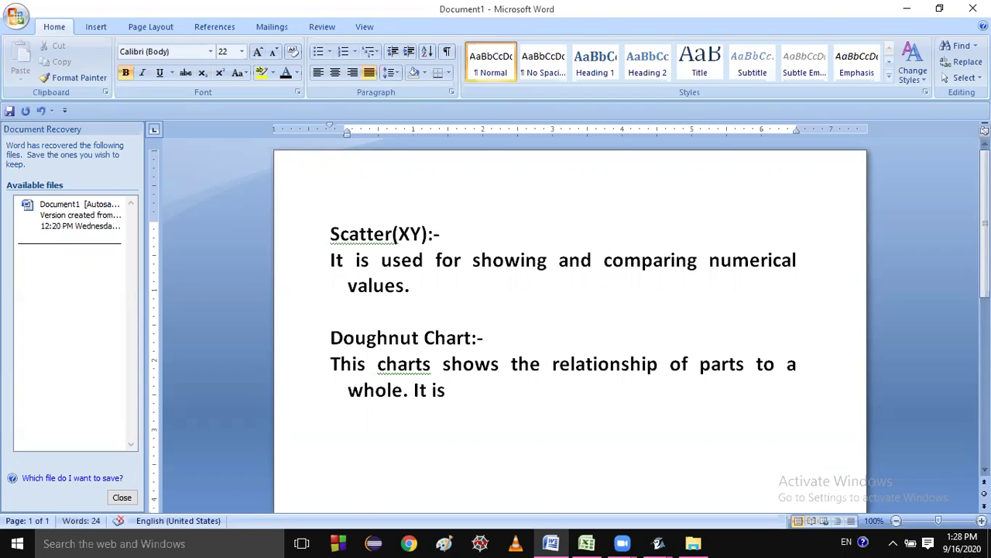
{"action": "right_click", "coordinate": [419, 367]}
{"action": "left_click", "coordinate": [449, 385]}
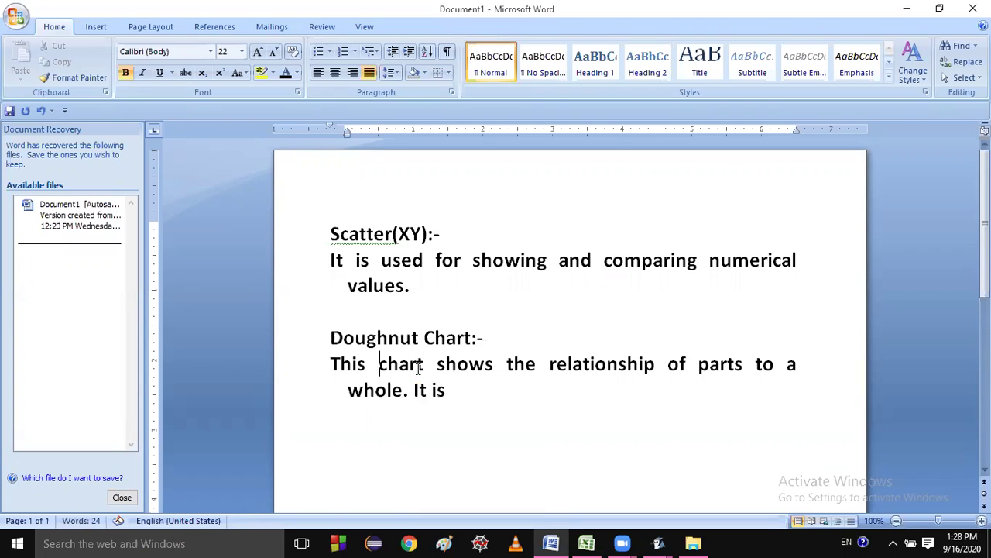
{"action": "left_click", "coordinate": [464, 387]}
Add that it is like a pie chart but can contain more than one data series
{"action": "type", "text": "similar"}
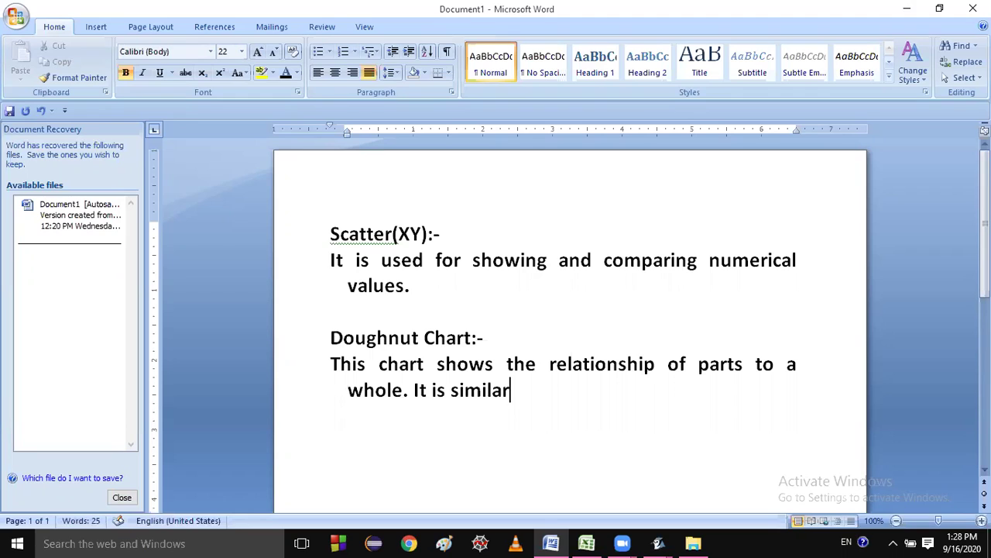
{"action": "type", "text": " to a pie chart with"}
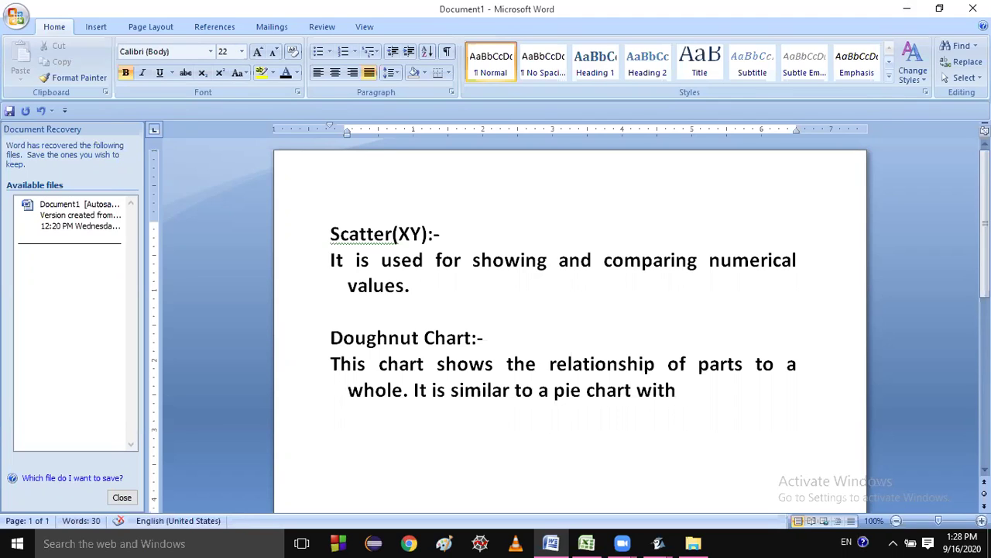
{"action": "type", "text": " the only difference t"}
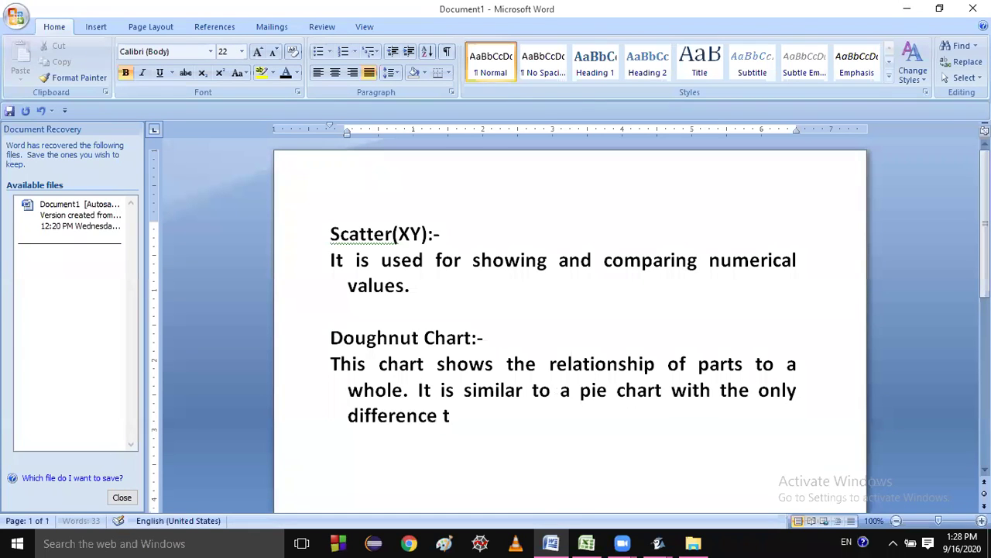
{"action": "type", "text": "hat a dougn"}
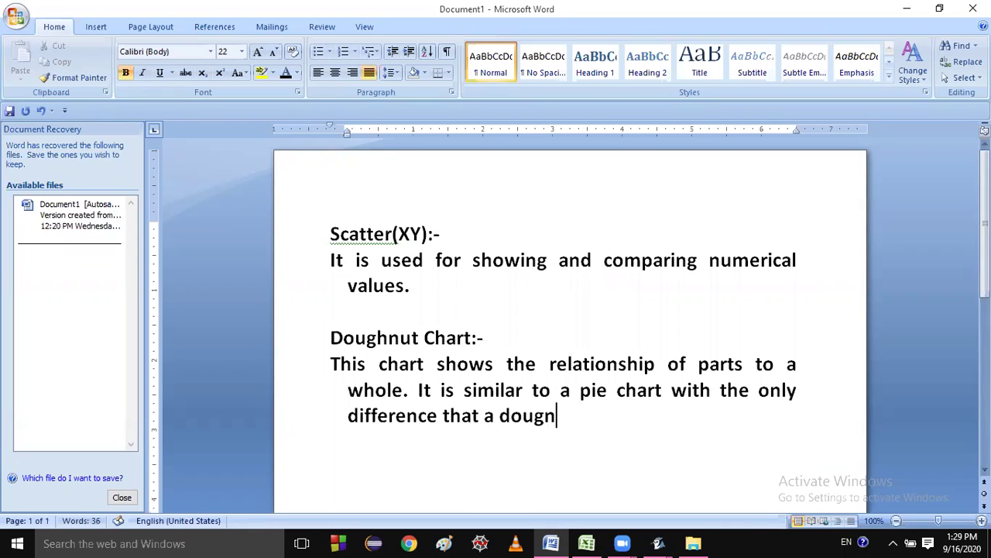
{"action": "key", "text": "BackSpace"}
{"action": "type", "text": "hnut chart"}
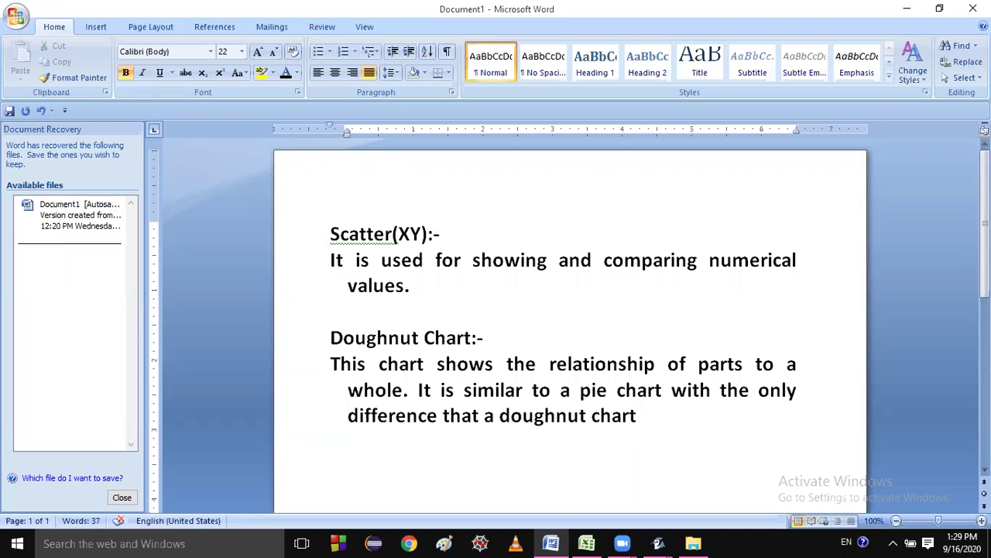
{"action": "type", "text": "can contian"}
{"action": "type", "text": " more than one data series."}
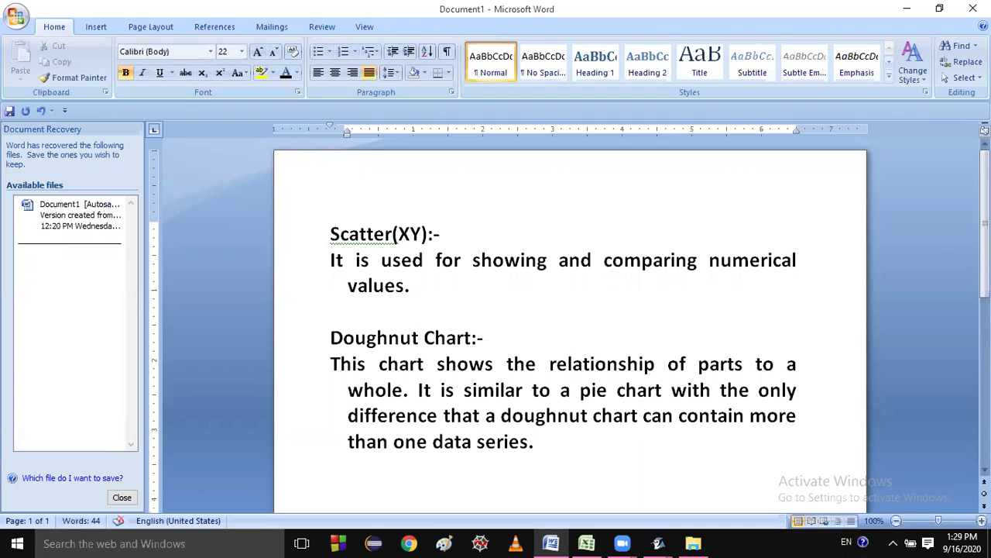
{"action": "key", "text": "alt+Tab"}
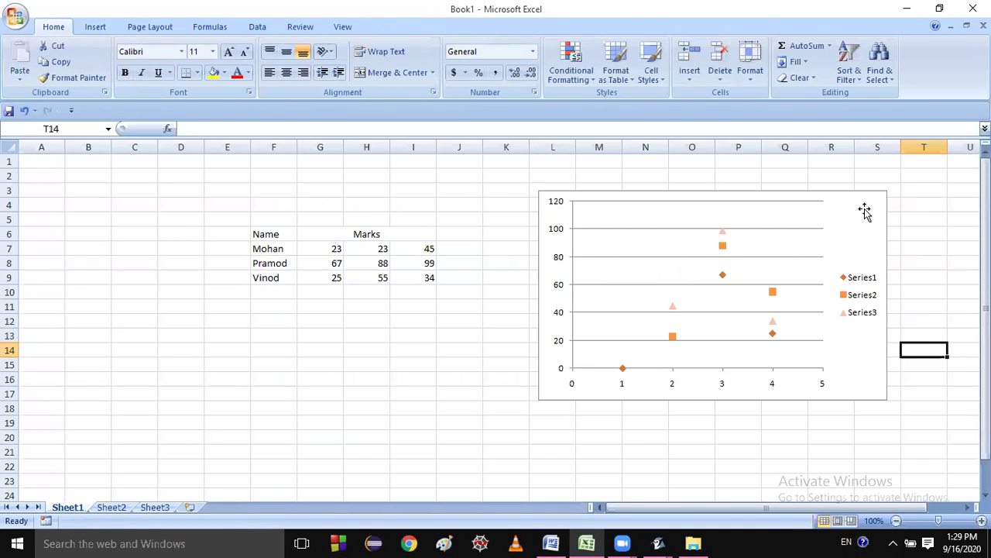
Delete the scatter chart and clear the F6:J9 marks table, leaving cell H9 selected
{"action": "left_click", "coordinate": [865, 212]}
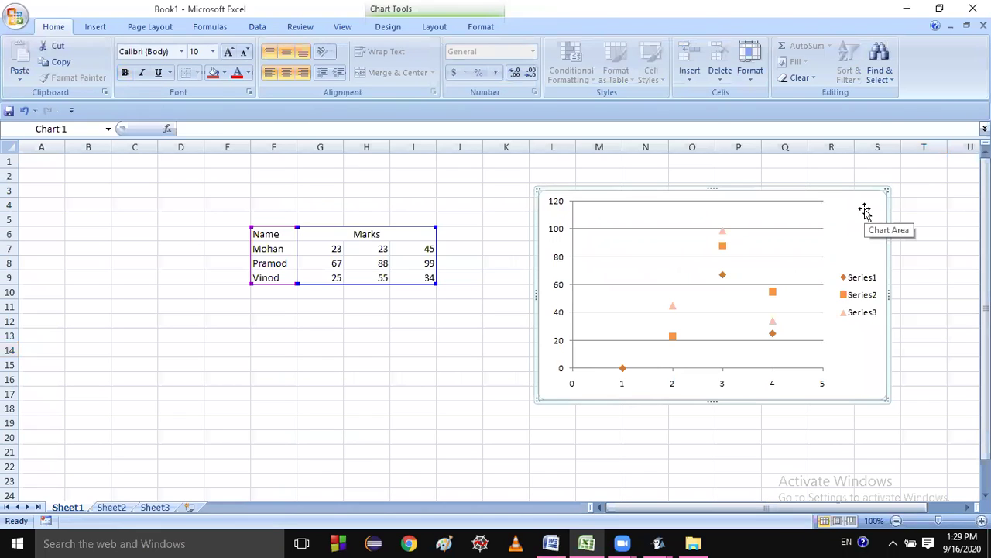
{"action": "key", "text": "Delete"}
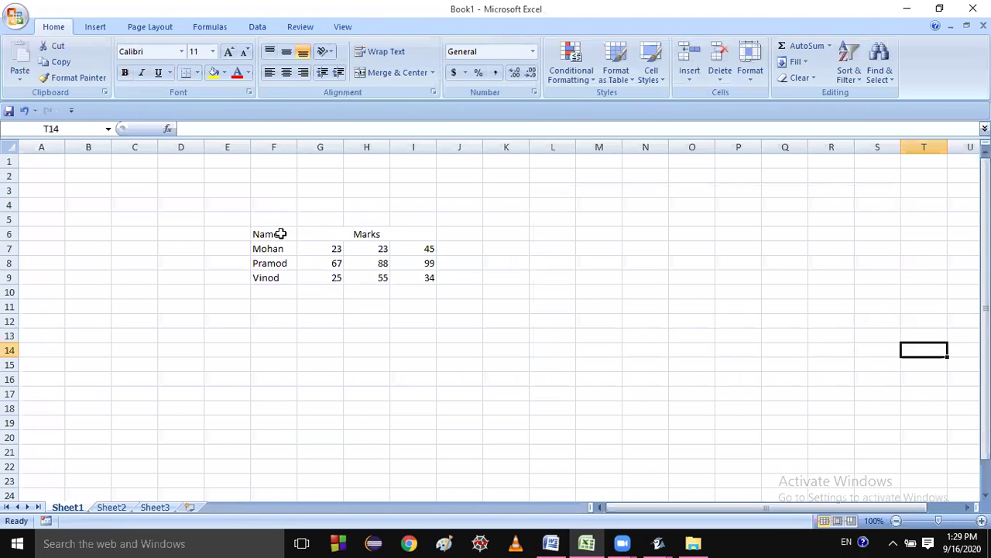
{"action": "left_click", "coordinate": [280, 233]}
{"action": "key", "text": "shift+Right"}
{"action": "key", "text": "shift+Right"}
{"action": "key", "text": "shift+Right"}
{"action": "key", "text": "shift+Right"}
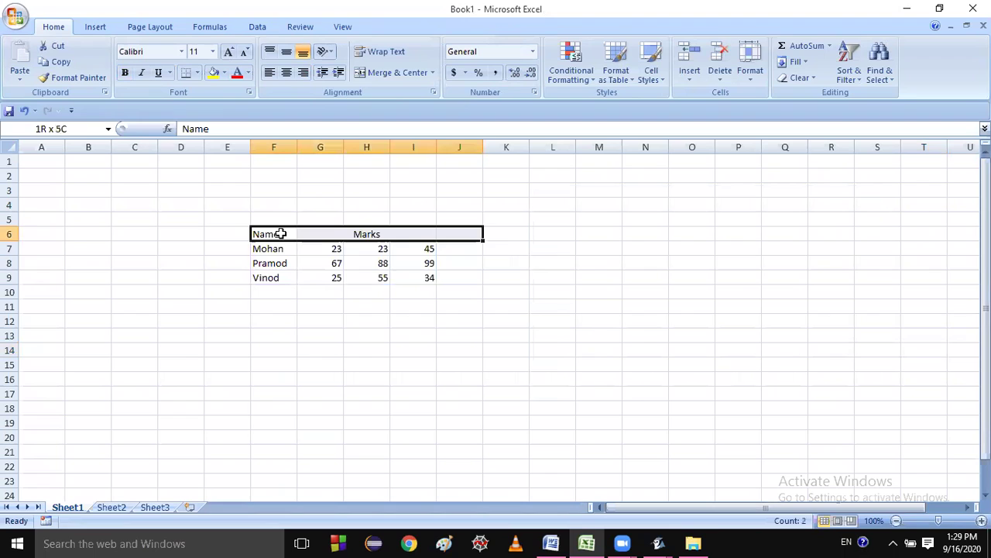
{"action": "key", "text": "shift+Down"}
{"action": "key", "text": "shift+Down"}
{"action": "key", "text": "shift+Down"}
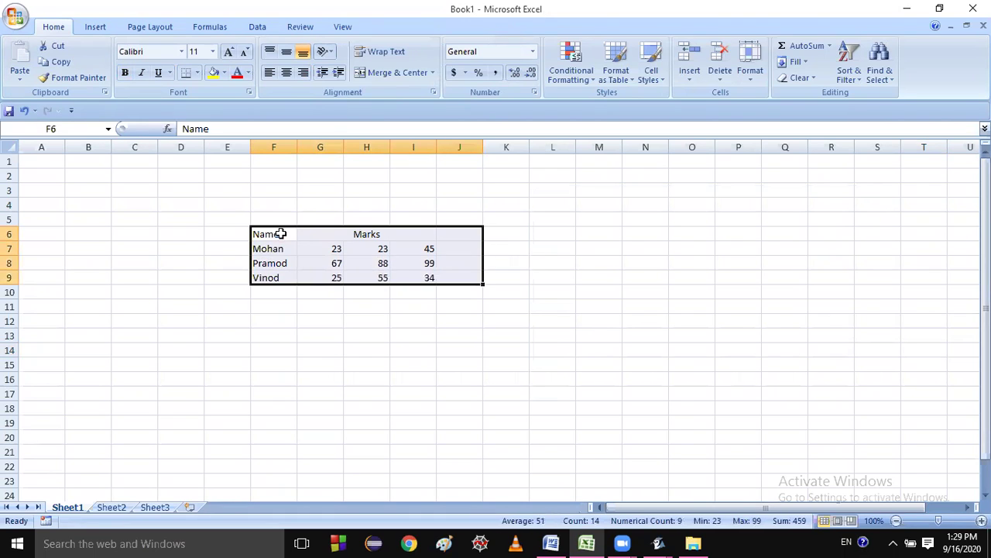
{"action": "key", "text": "Delete"}
{"action": "left_click", "coordinate": [440, 325]}
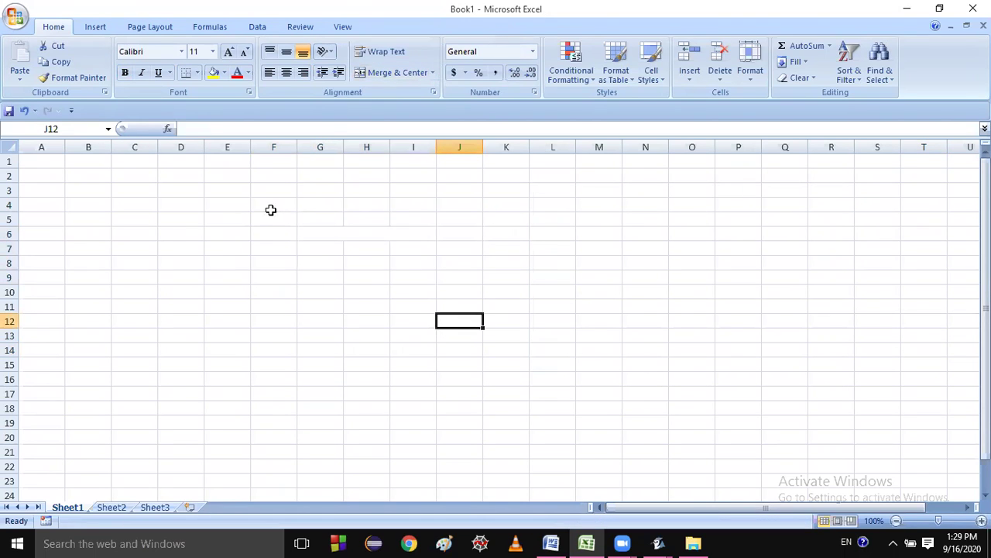
{"action": "left_click", "coordinate": [387, 281]}
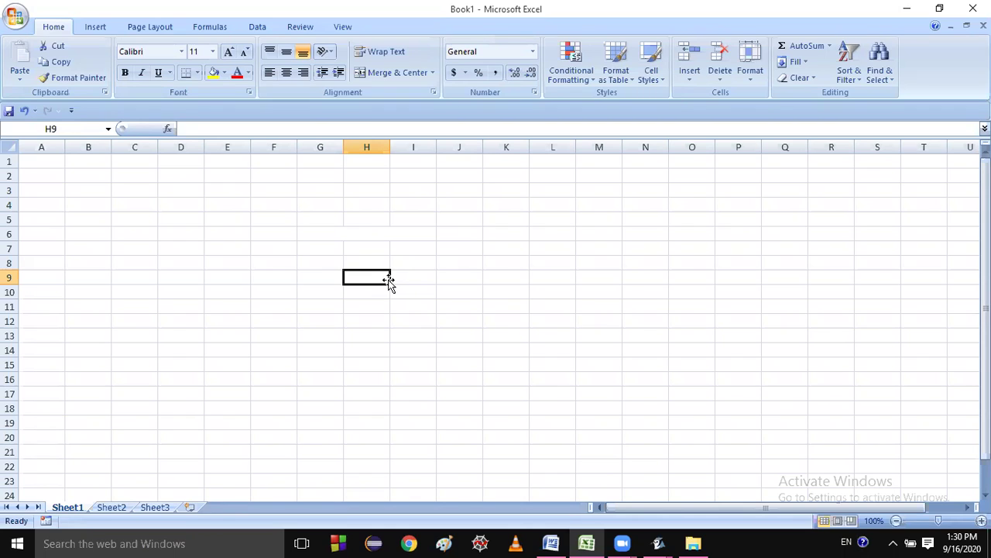
Enter the names Mohan, rakesh, pramod and vinod down H9:H12
{"action": "type", "text": "Ramesh"}
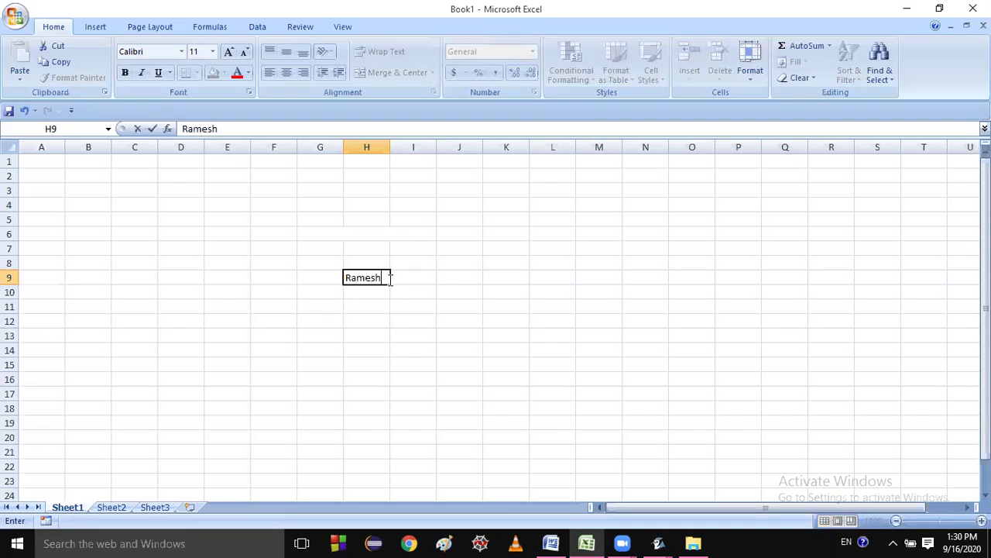
{"action": "type", "text": "Mohan"}
{"action": "key", "text": "Return"}
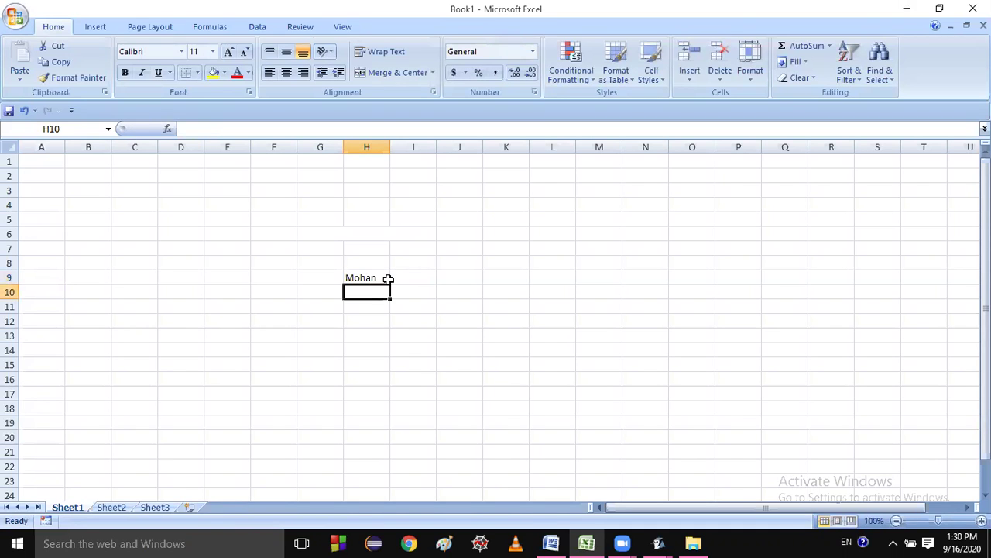
{"action": "type", "text": "M"}
{"action": "key", "text": "BackSpace"}
{"action": "key", "text": "BackSpace"}
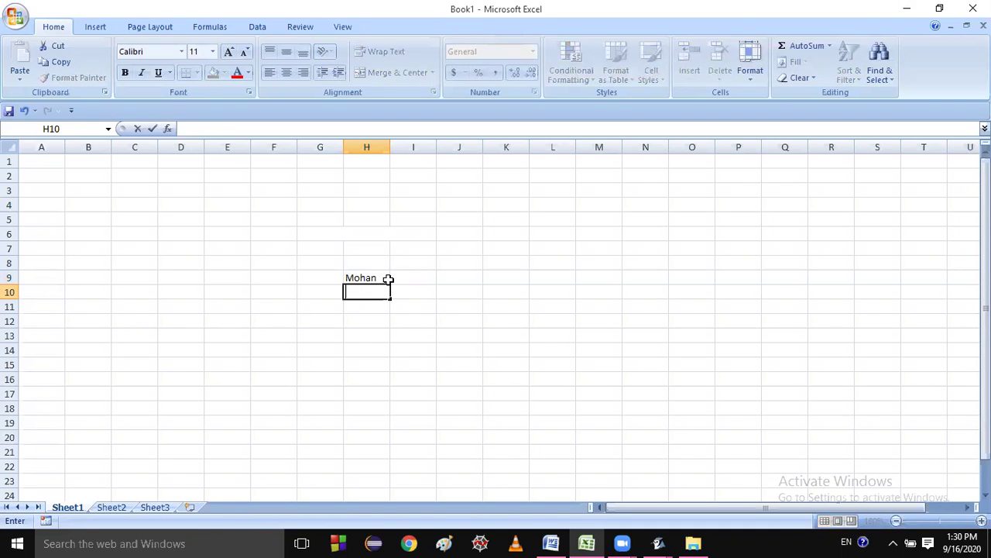
{"action": "type", "text": "rakesh"}
{"action": "key", "text": "Return"}
{"action": "type", "text": "pramod"}
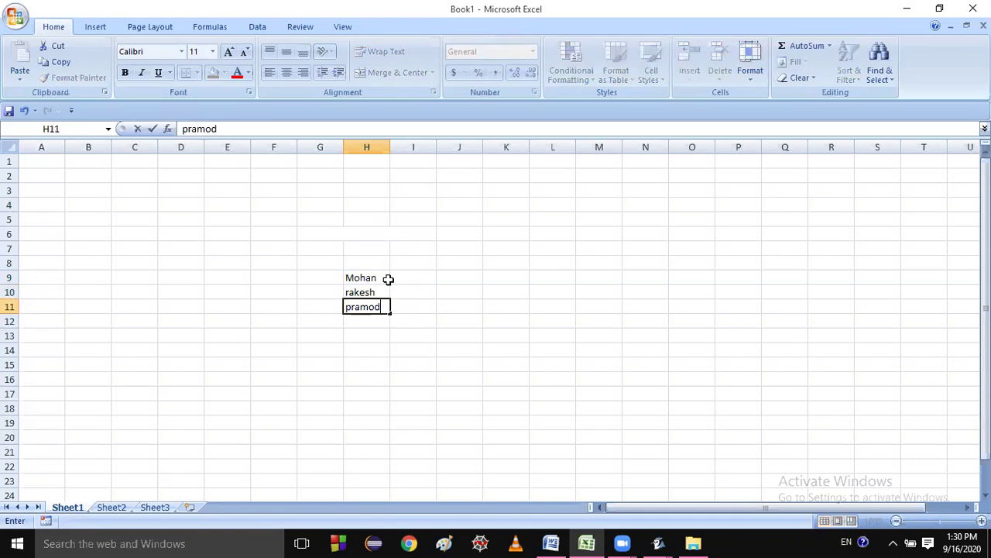
{"action": "key", "text": "Return"}
{"action": "type", "text": "vid"}
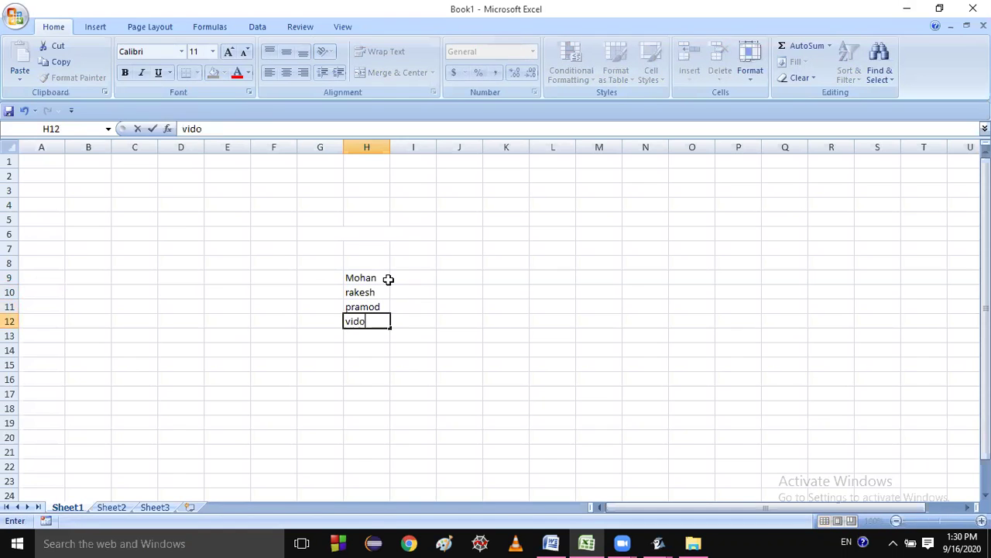
{"action": "key", "text": "BackSpace"}
{"action": "type", "text": "nod"}
{"action": "key", "text": "Up"}
{"action": "key", "text": "Up"}
{"action": "key", "text": "Up"}
Enter marks 23, 34, 45 and 78 in I9:I12 and select the H9:I12 list
{"action": "key", "text": "Right"}
{"action": "type", "text": "2"}
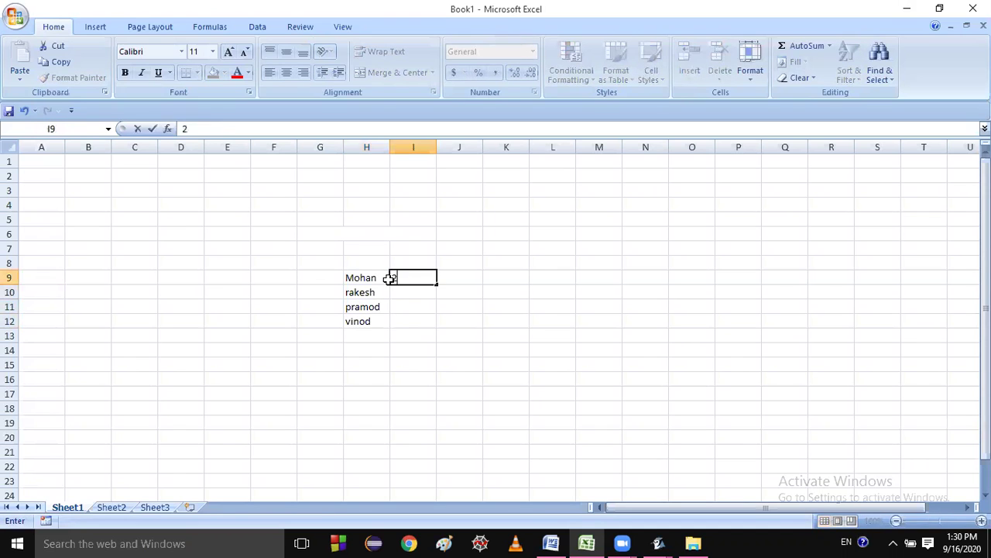
{"action": "type", "text": "3"}
{"action": "key", "text": "Return"}
{"action": "type", "text": "34"}
{"action": "key", "text": "Return"}
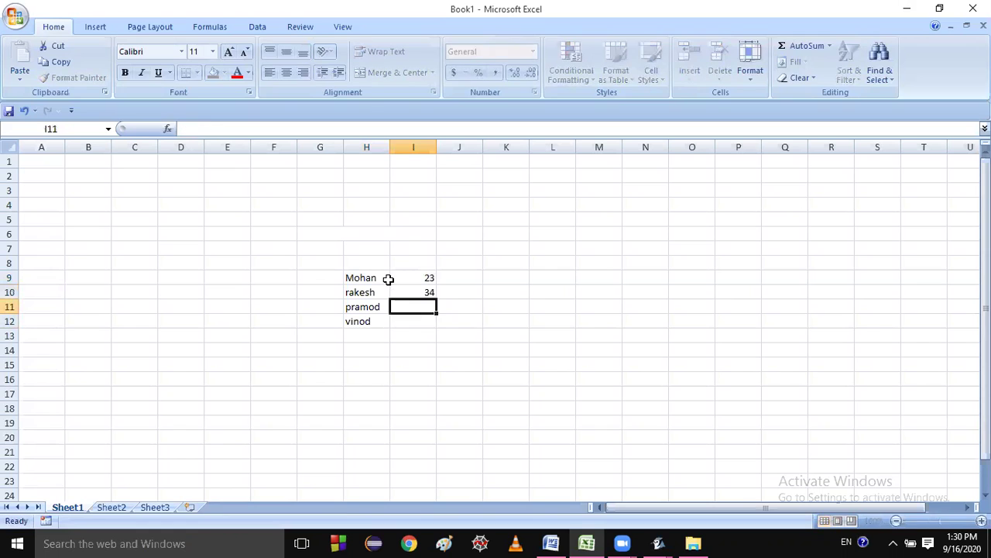
{"action": "type", "text": "45"}
{"action": "key", "text": "Return"}
{"action": "type", "text": "78"}
{"action": "key", "text": "Return"}
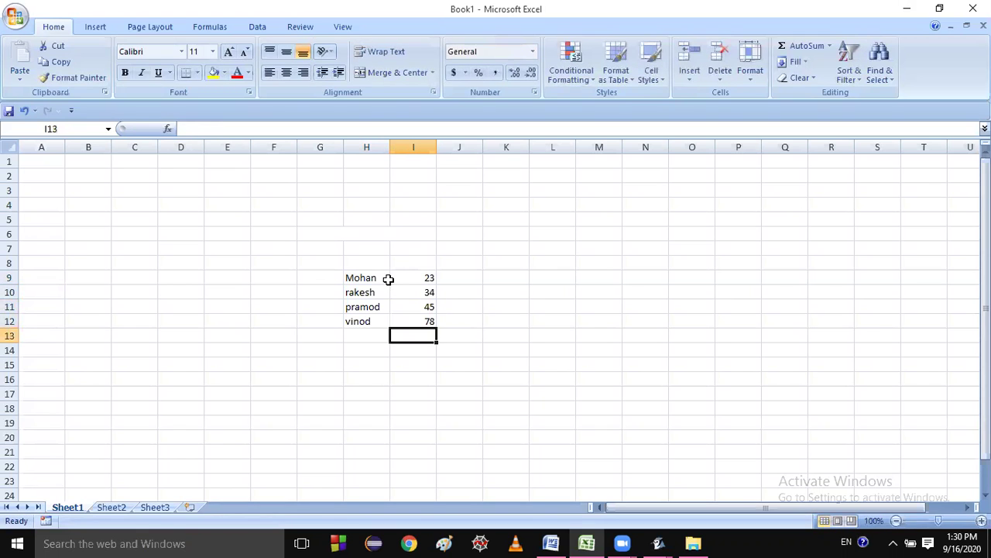
{"action": "left_click", "coordinate": [358, 277]}
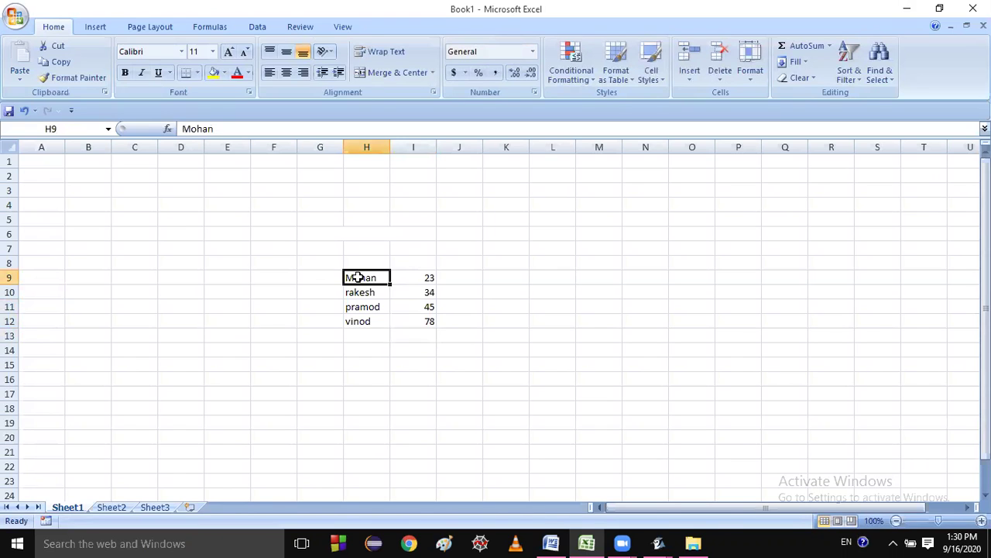
{"action": "key", "text": "shift+Right"}
{"action": "key", "text": "shift+Down"}
{"action": "key", "text": "shift+Down"}
{"action": "key", "text": "shift+Down"}
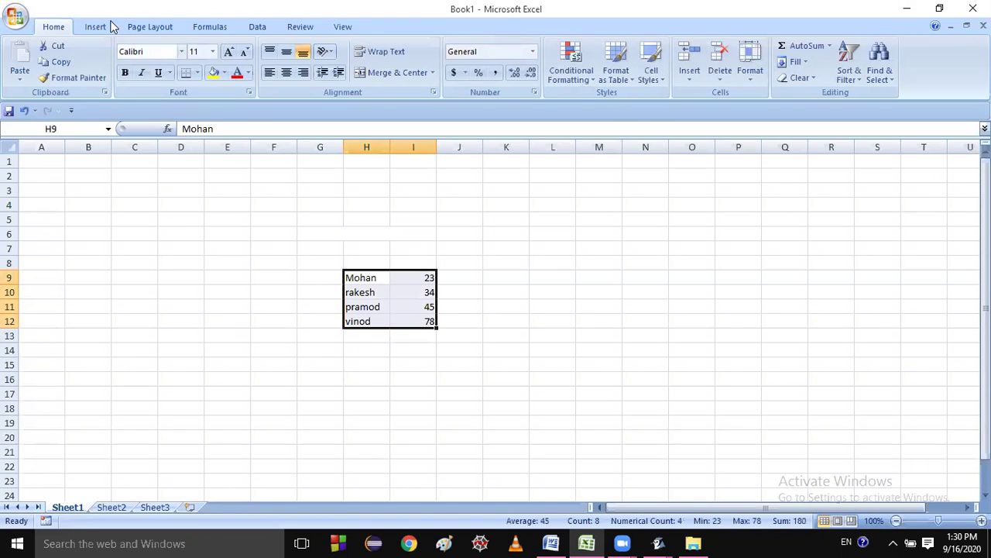
{"action": "left_click", "coordinate": [99, 26]}
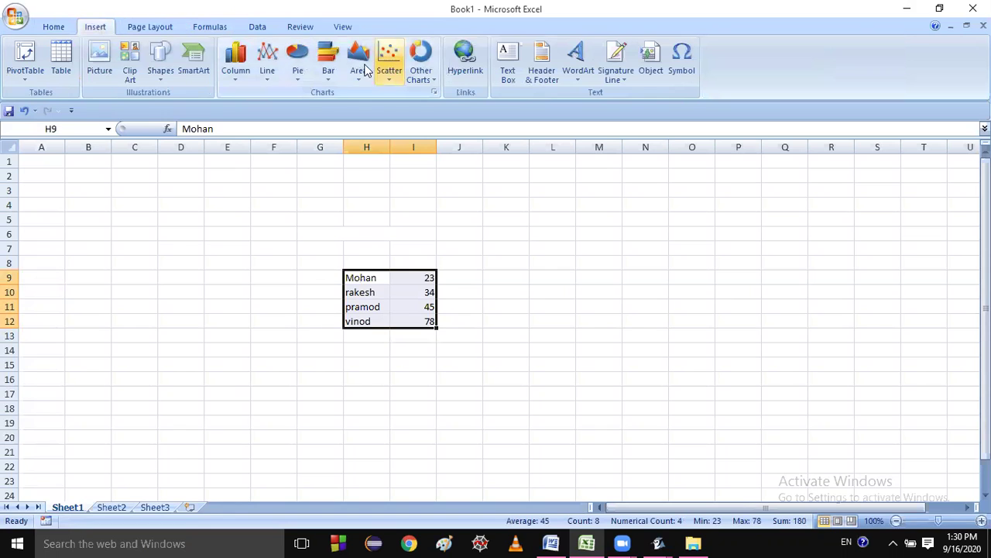
{"action": "left_click", "coordinate": [299, 68]}
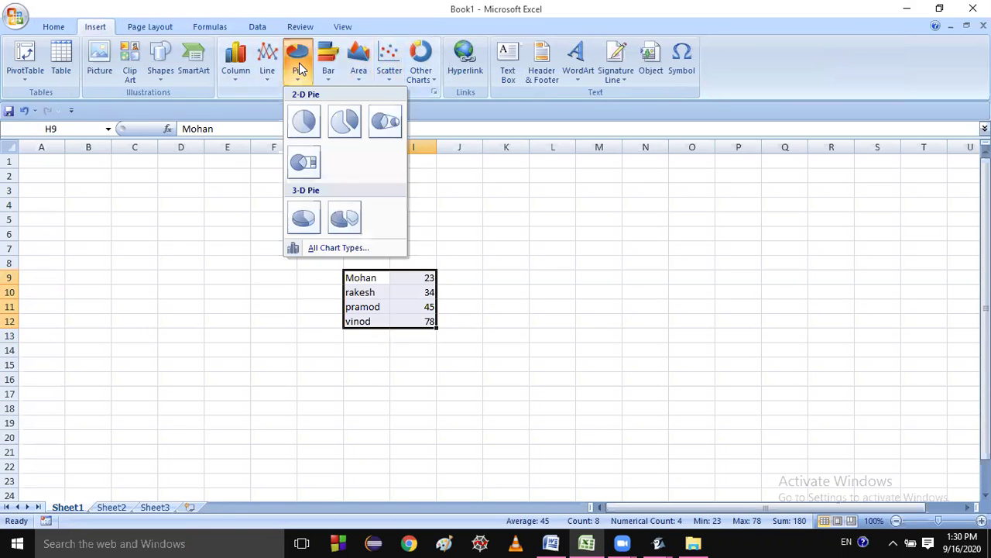
{"action": "left_click", "coordinate": [306, 126]}
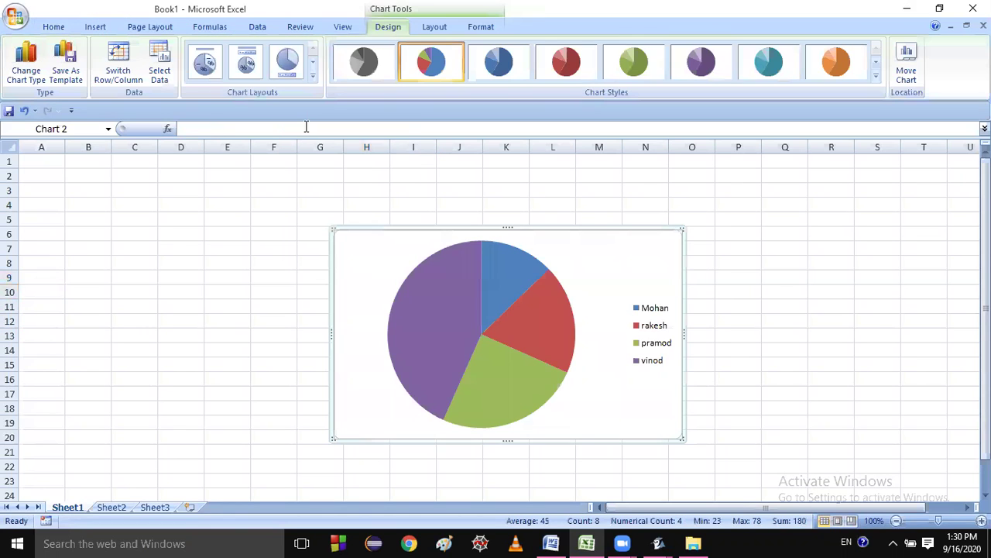
{"action": "left_click", "coordinate": [569, 245]}
{"action": "left_click_drag", "start_coordinate": [658, 240], "coordinate": [793, 271]}
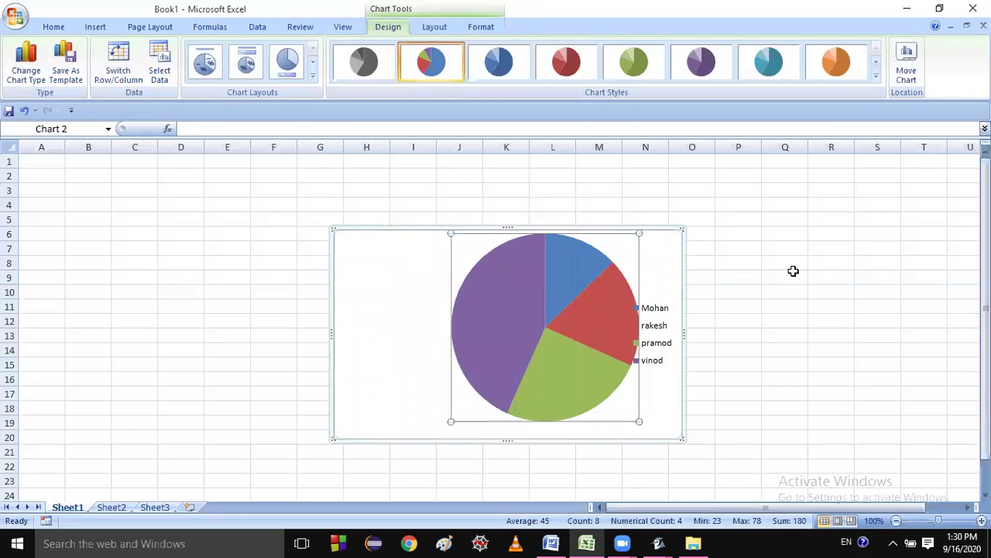
{"action": "left_click", "coordinate": [793, 271]}
{"action": "left_click", "coordinate": [501, 294]}
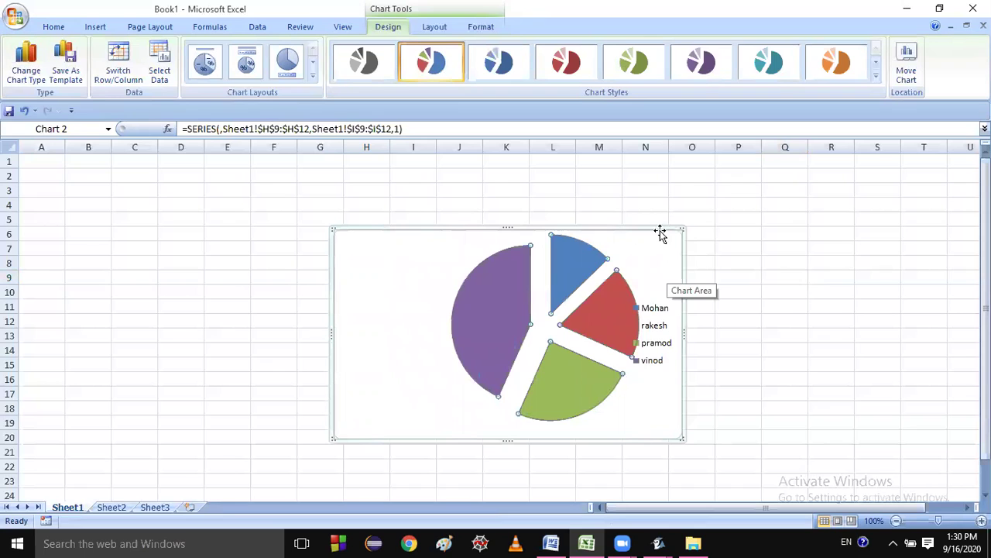
{"action": "left_click_drag", "start_coordinate": [658, 233], "coordinate": [893, 176]}
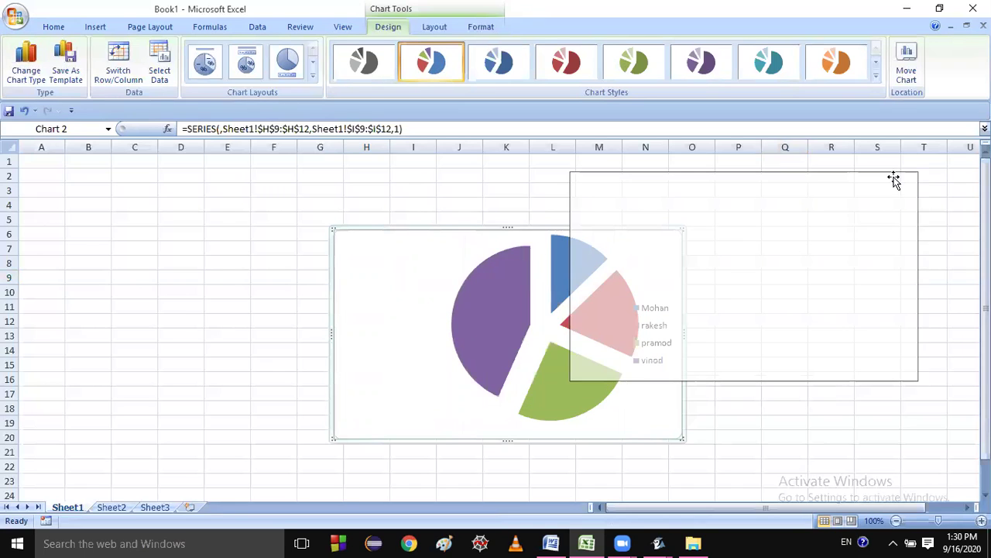
{"action": "left_click", "coordinate": [893, 257]}
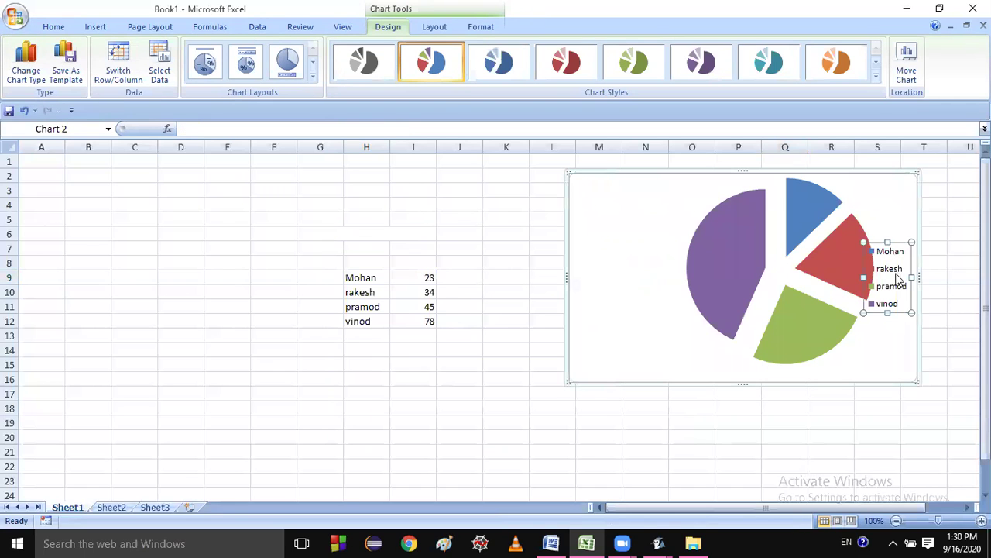
{"action": "left_click", "coordinate": [849, 276]}
{"action": "left_click_drag", "start_coordinate": [819, 275], "coordinate": [830, 279]}
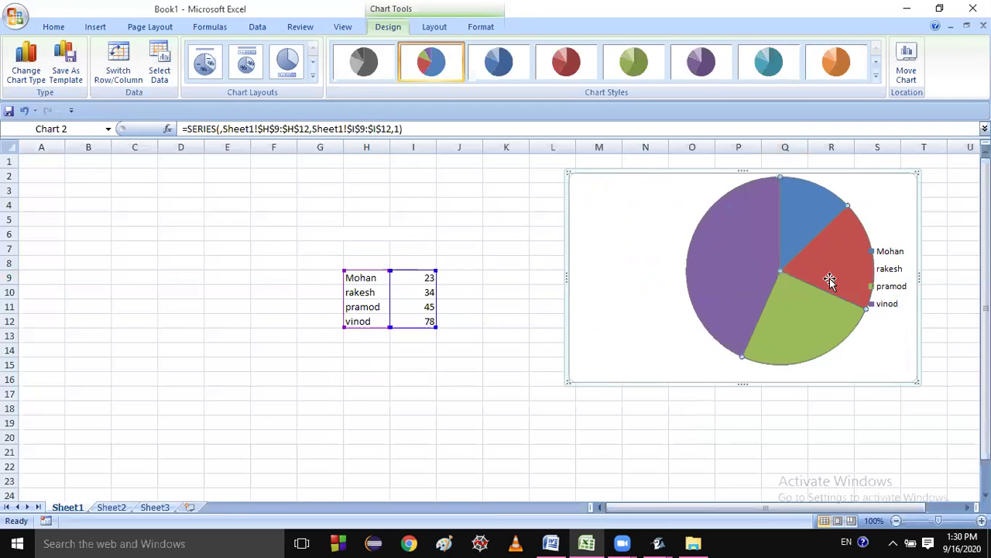
{"action": "left_click", "coordinate": [736, 282]}
{"action": "left_click_drag", "start_coordinate": [737, 281], "coordinate": [699, 277]}
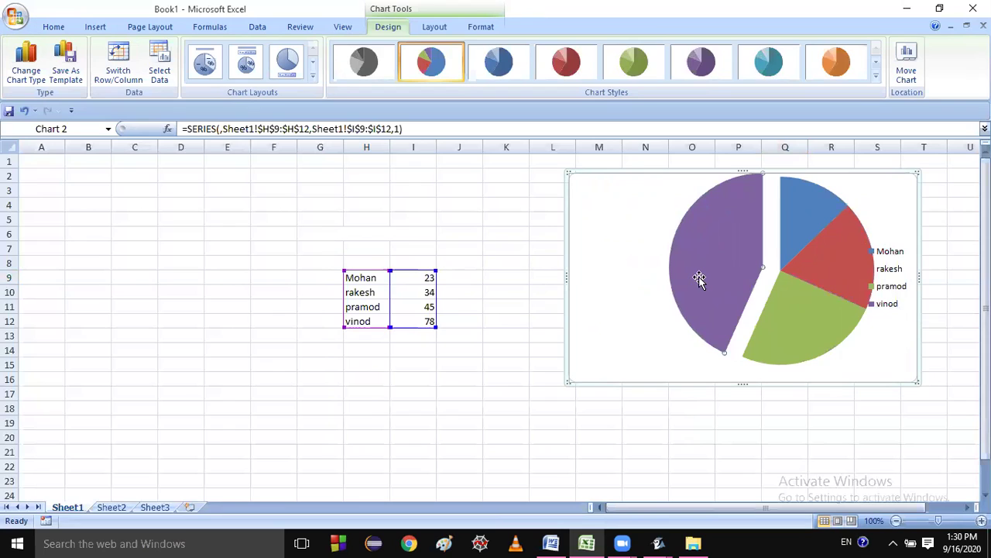
{"action": "left_click", "coordinate": [822, 212]}
{"action": "left_click", "coordinate": [833, 250]}
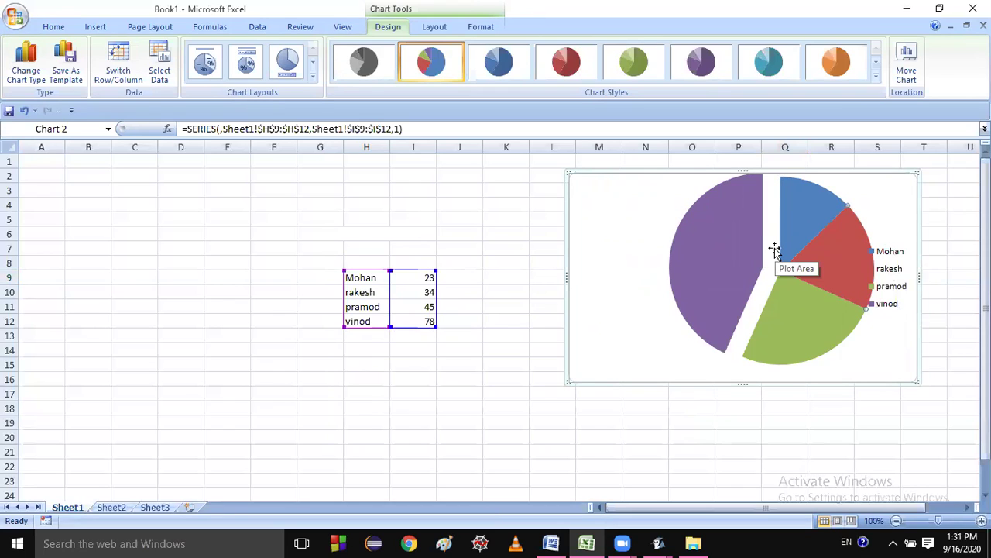
{"action": "left_click", "coordinate": [793, 231]}
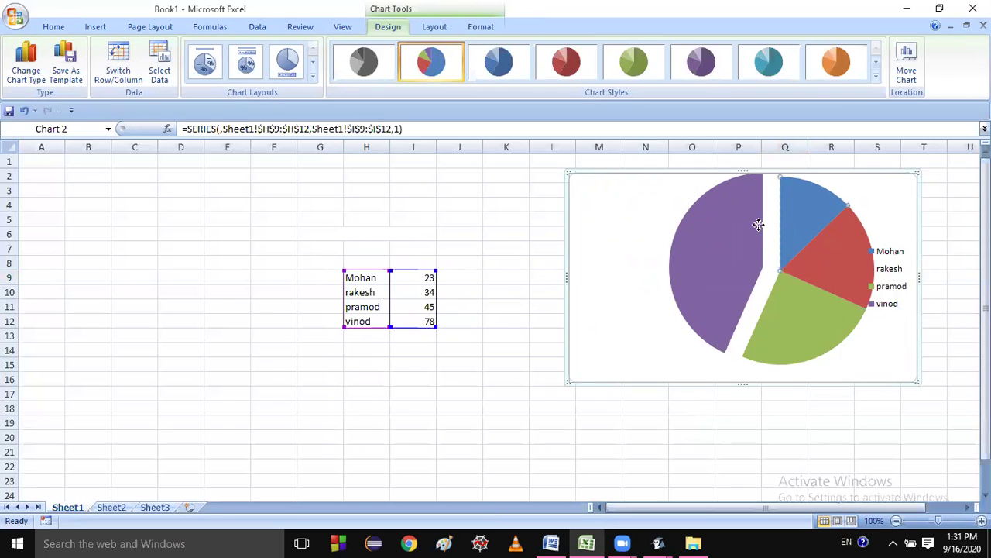
{"action": "mouse_move", "coordinate": [758, 226]}
{"action": "key", "text": "ctrl+z"}
{"action": "left_click", "coordinate": [817, 222]}
{"action": "left_click", "coordinate": [760, 342]}
{"action": "left_click", "coordinate": [794, 344]}
{"action": "left_click_drag", "start_coordinate": [752, 320], "coordinate": [757, 321]}
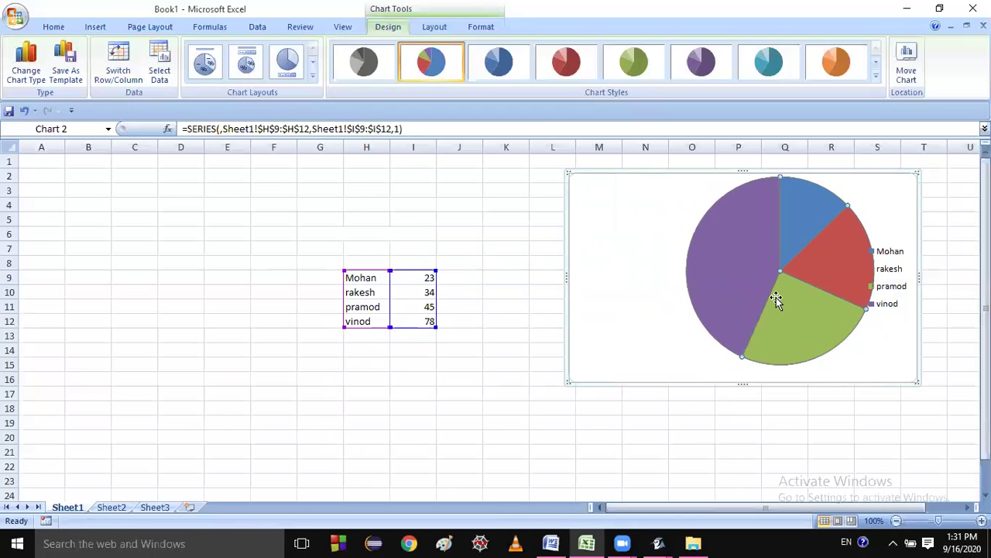
{"action": "mouse_move", "coordinate": [776, 300]}
{"action": "key", "text": "Down"}
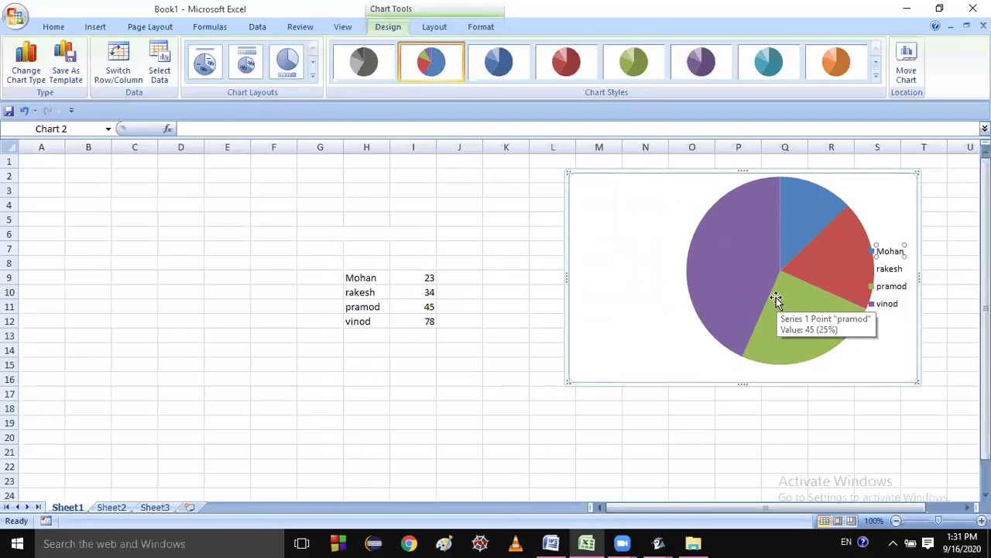
{"action": "left_click", "coordinate": [776, 298]}
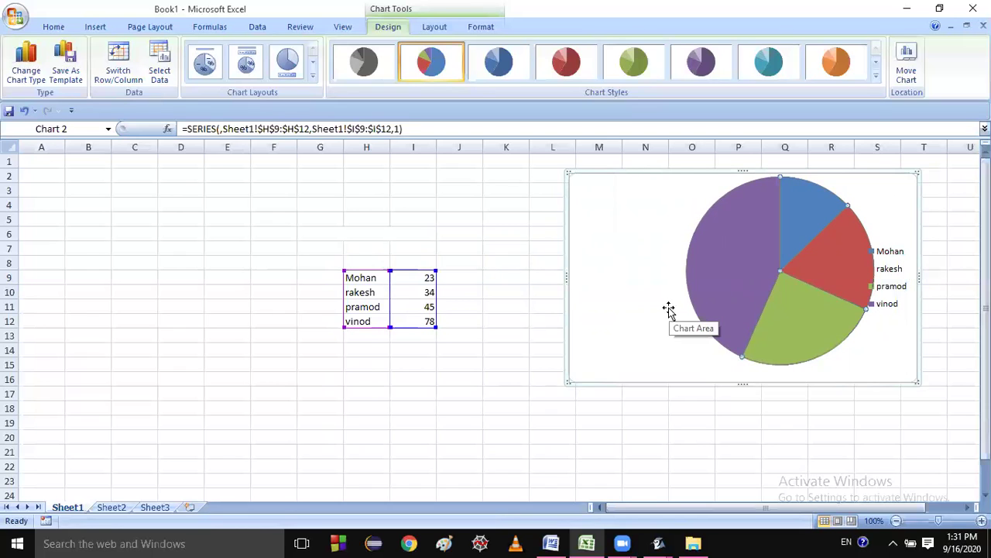
{"action": "left_click", "coordinate": [398, 381]}
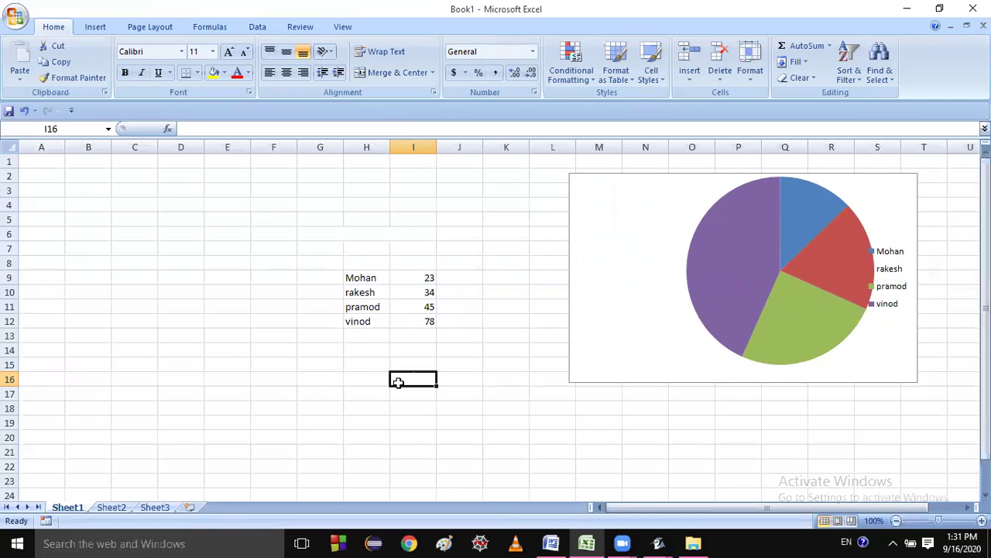
Enter =SUM(I9:I12) in I13 so the marks total 180
{"action": "left_click_drag", "start_coordinate": [429, 278], "coordinate": [429, 321]}
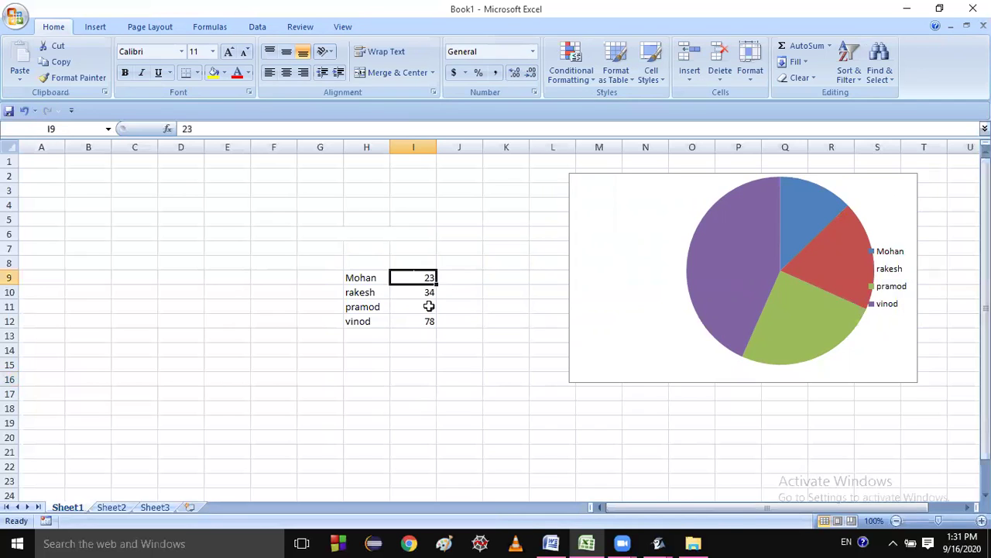
{"action": "left_click", "coordinate": [395, 336]}
{"action": "type", "text": "=s"}
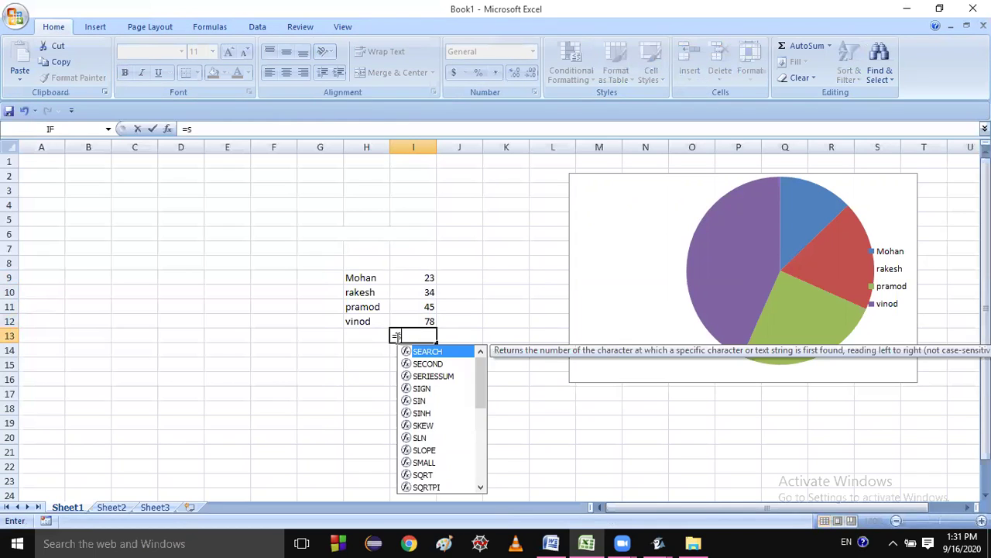
{"action": "type", "text": "um("}
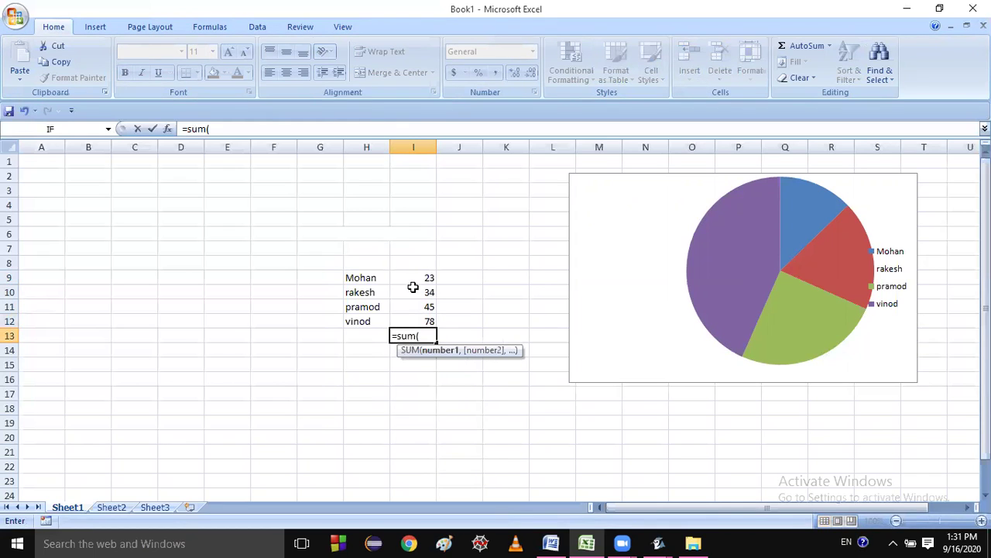
{"action": "left_click", "coordinate": [418, 277]}
{"action": "left_click_drag", "start_coordinate": [418, 277], "coordinate": [419, 320]}
{"action": "type", "text": ")"}
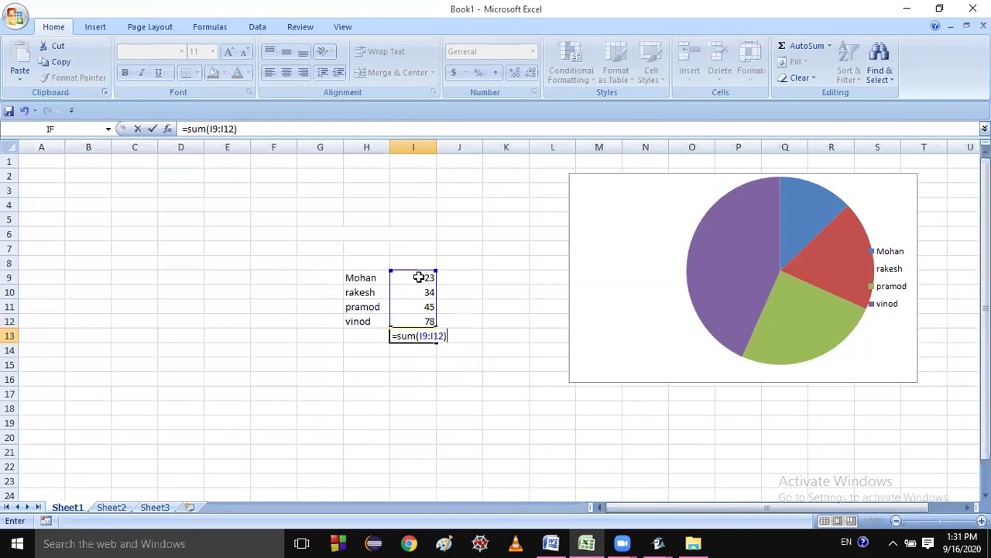
{"action": "type", "text": "*100"}
{"action": "type", "text": "/"}
{"action": "key", "text": "BackSpace"}
{"action": "key", "text": "BackSpace"}
{"action": "key", "text": "BackSpace"}
{"action": "key", "text": "BackSpace"}
{"action": "key", "text": "BackSpace"}
{"action": "key", "text": "Return"}
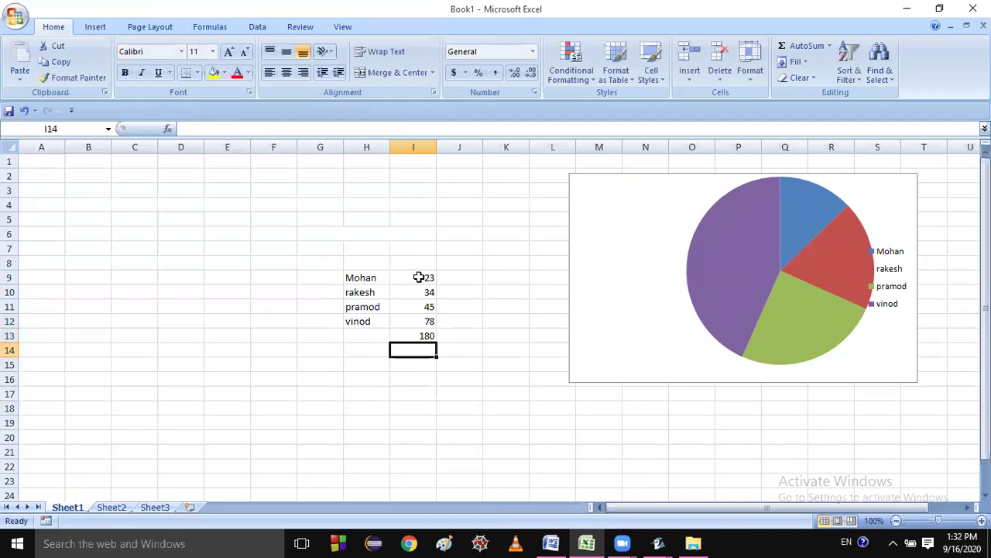
{"action": "left_click", "coordinate": [427, 335]}
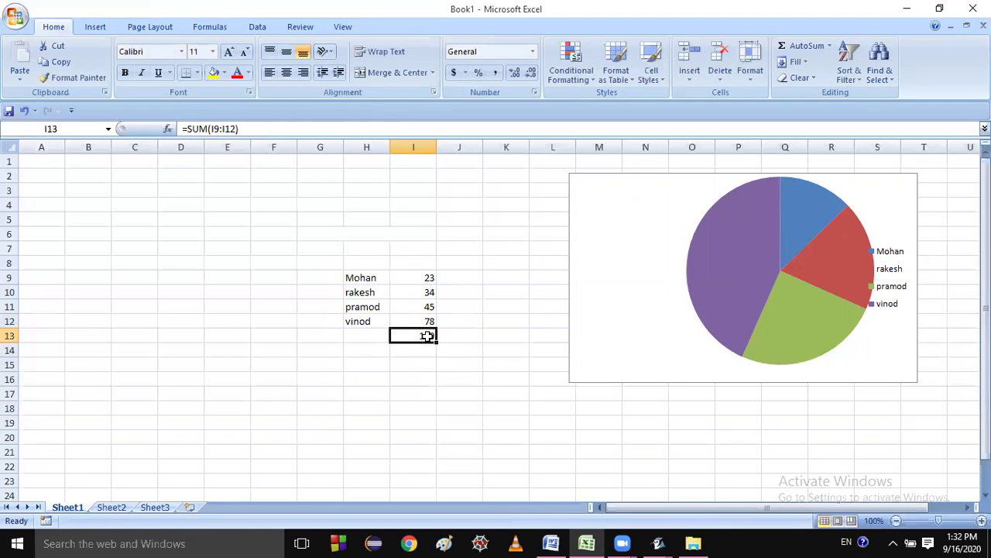
{"action": "left_click", "coordinate": [461, 277]}
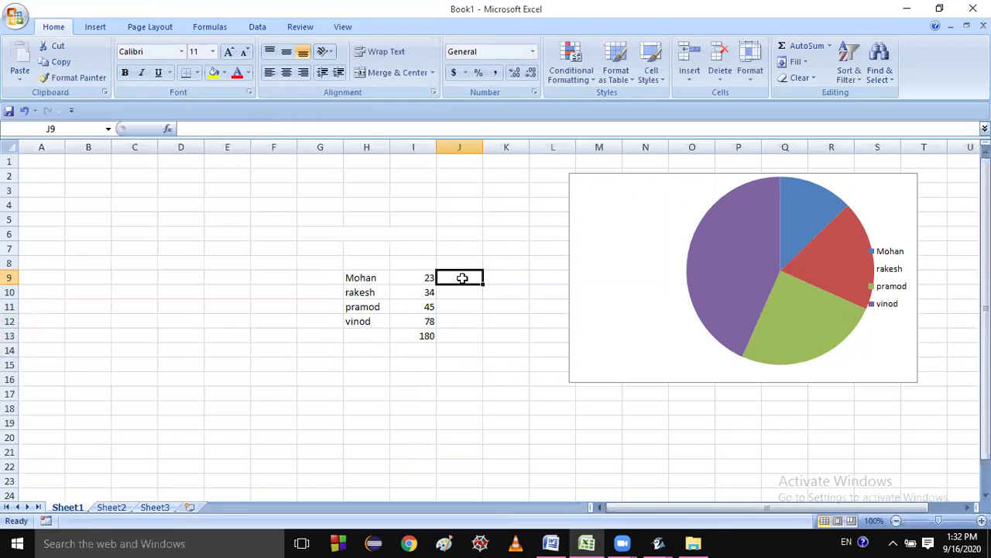
Enter =I9/$I$13*100 in J9 to get Mohan's percentage of the total
{"action": "type", "text": "="}
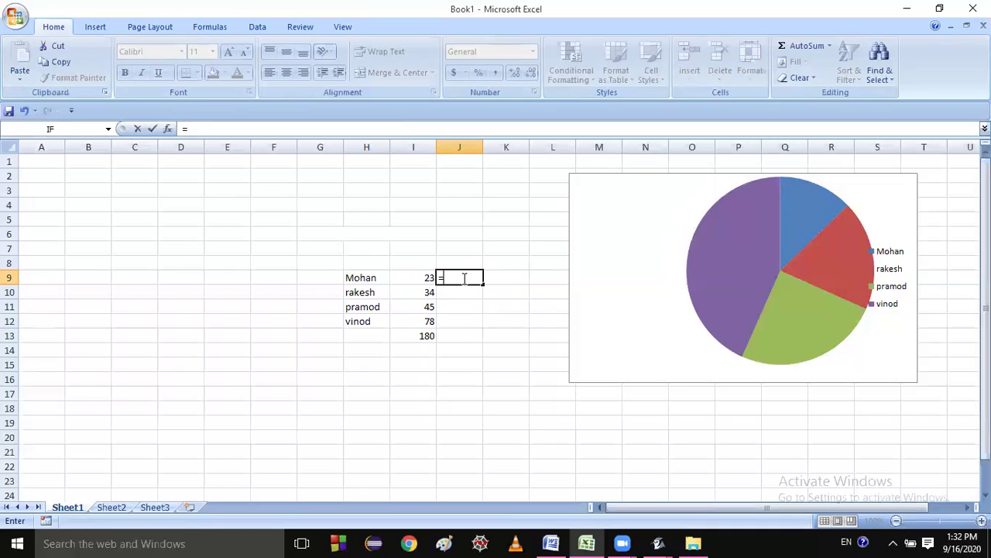
{"action": "left_click", "coordinate": [425, 277]}
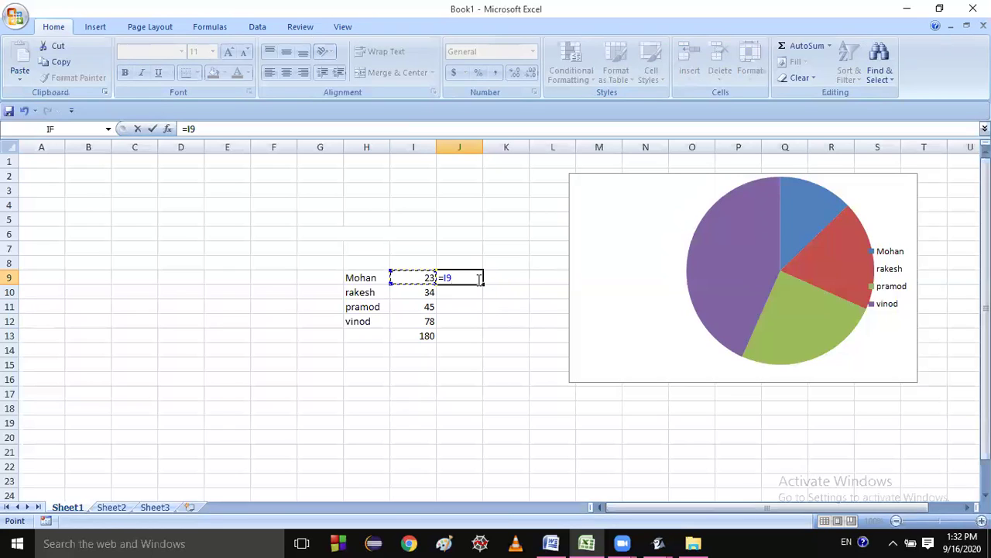
{"action": "type", "text": "/"}
{"action": "left_click", "coordinate": [426, 335]}
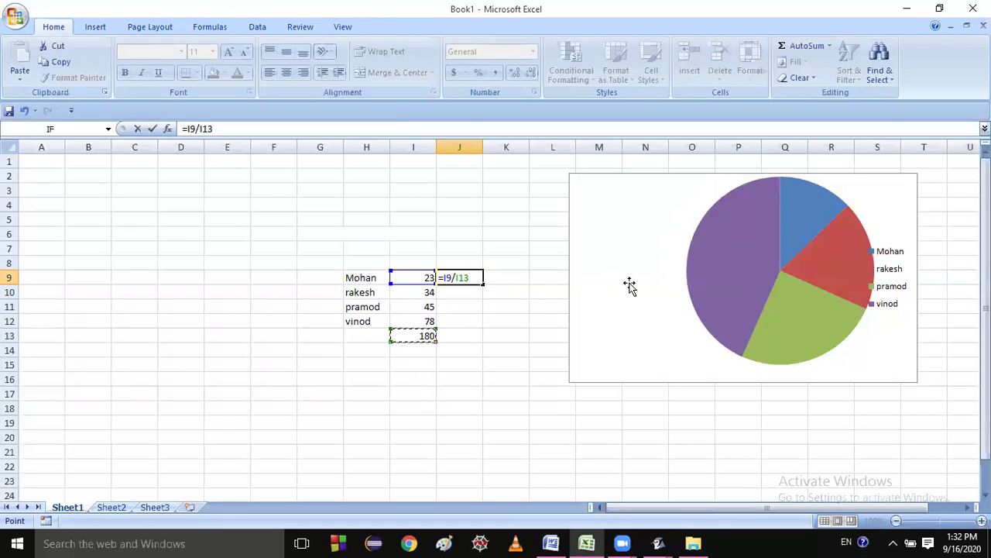
{"action": "key", "text": "Left"}
{"action": "key", "text": "Right"}
{"action": "left_click", "coordinate": [458, 277]}
{"action": "type", "text": "$I"}
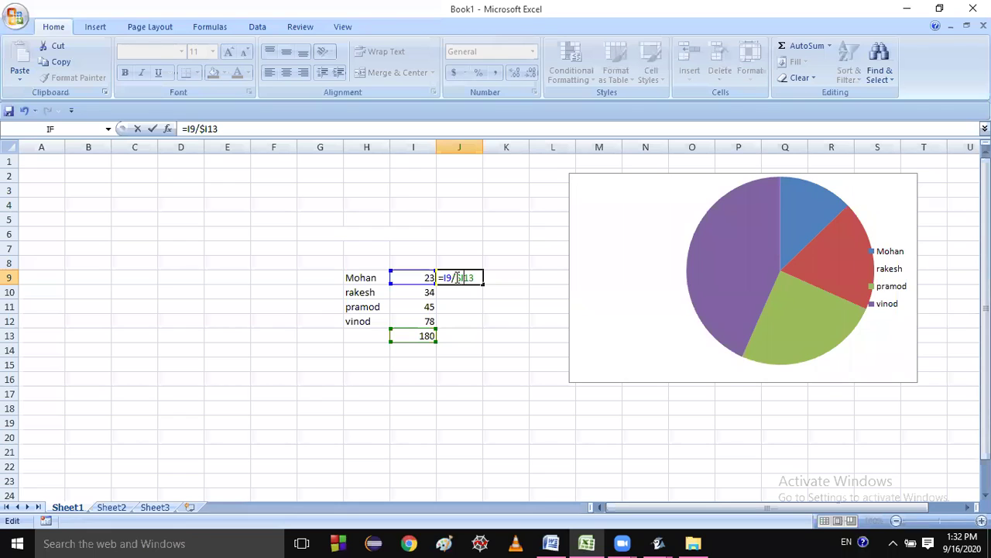
{"action": "type", "text": "$13"}
{"action": "type", "text": "*100"}
{"action": "key", "text": "Return"}
Fill the percentage formula down to J12 and check the copied formulas
{"action": "left_click", "coordinate": [460, 278]}
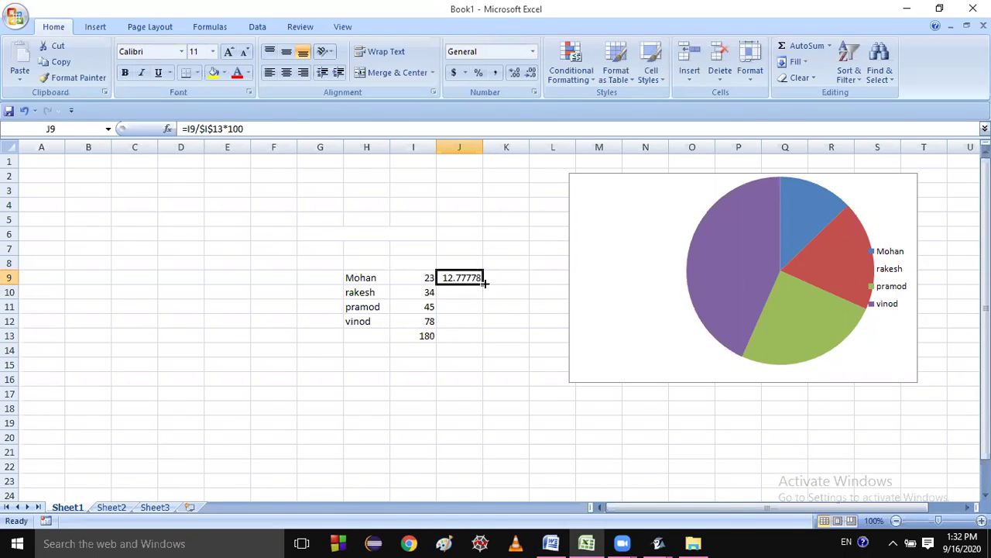
{"action": "left_click_drag", "start_coordinate": [484, 284], "coordinate": [482, 323]}
{"action": "left_click", "coordinate": [518, 369]}
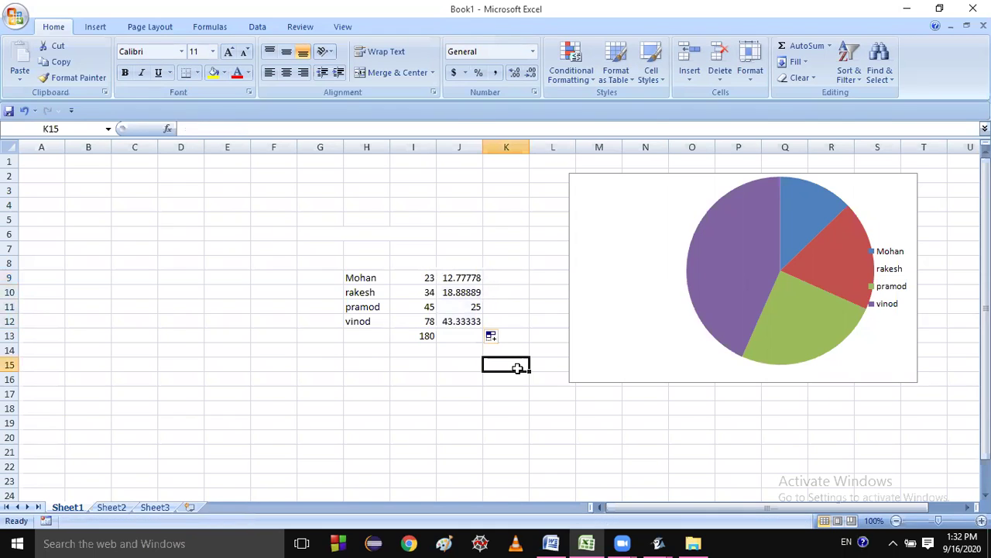
{"action": "left_click", "coordinate": [459, 292]}
{"action": "left_click_drag", "start_coordinate": [461, 306], "coordinate": [467, 318]}
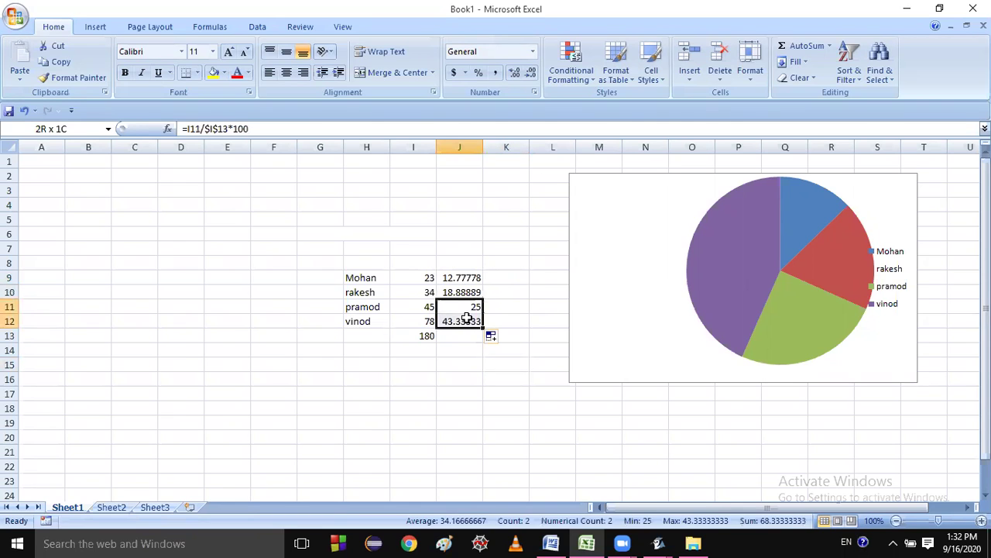
{"action": "left_click", "coordinate": [467, 317]}
{"action": "left_click", "coordinate": [557, 379]}
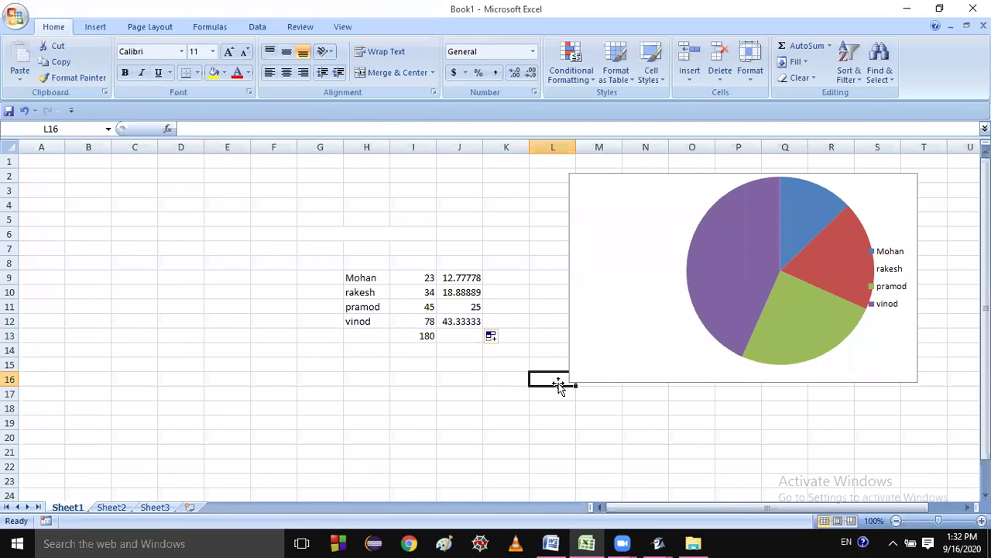
Apply a pie chart layout with a title and slice percentages 13%, 19%, 25%, 43%
{"action": "left_click", "coordinate": [779, 224]}
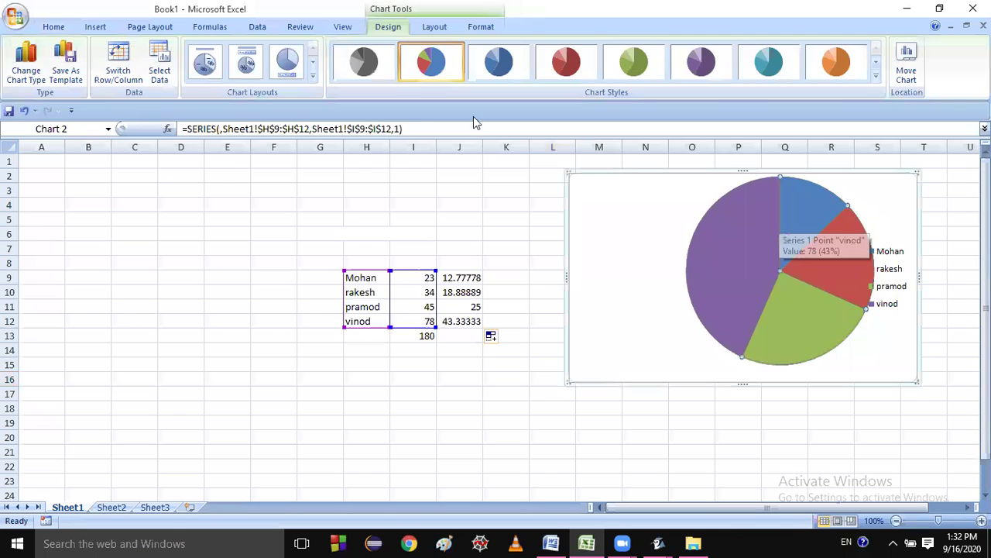
{"action": "left_click", "coordinate": [246, 63]}
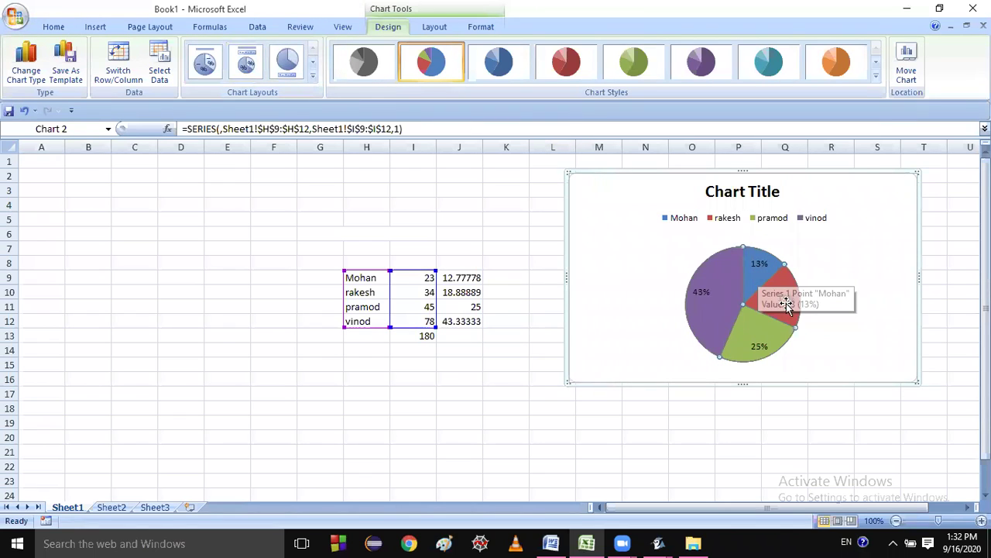
{"action": "left_click", "coordinate": [457, 279]}
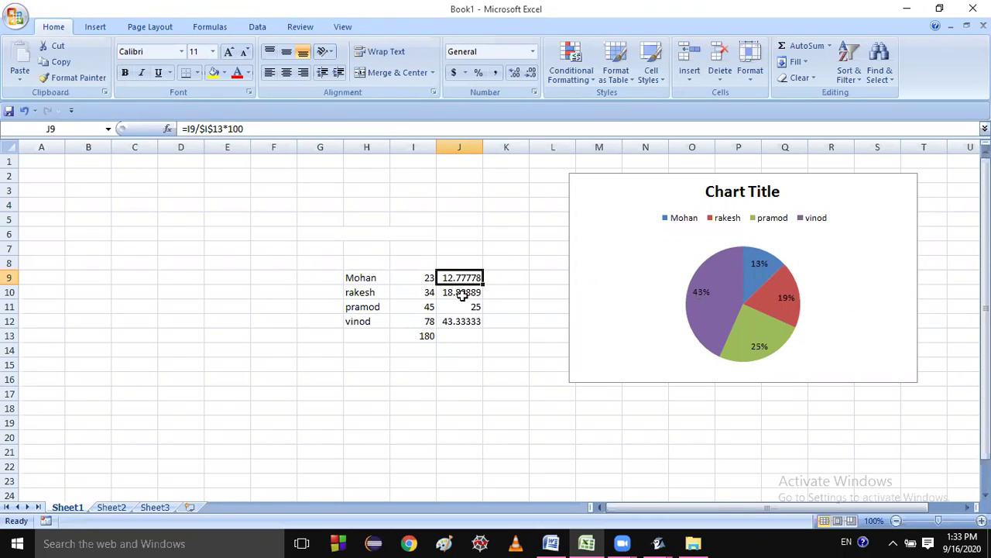
{"action": "left_click", "coordinate": [472, 310]}
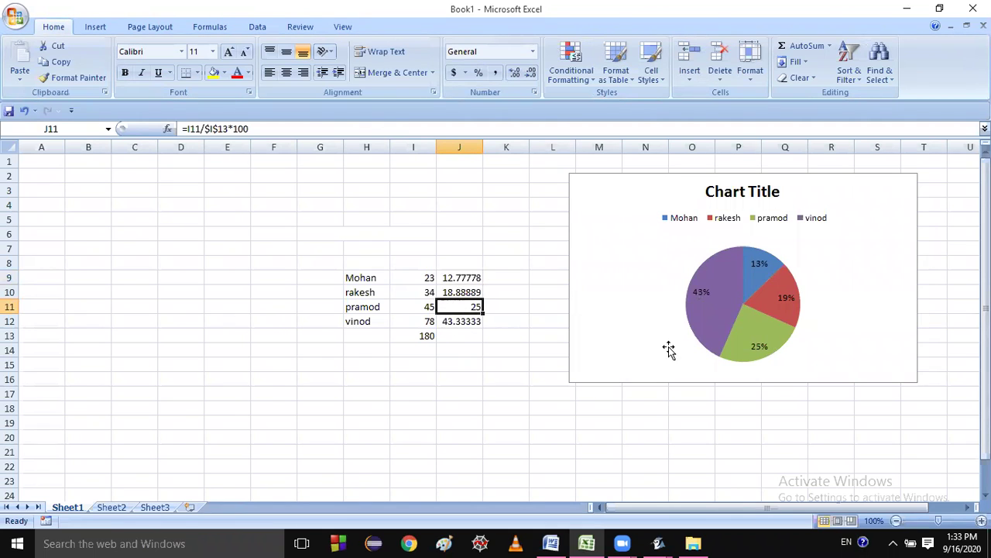
{"action": "left_click", "coordinate": [701, 303]}
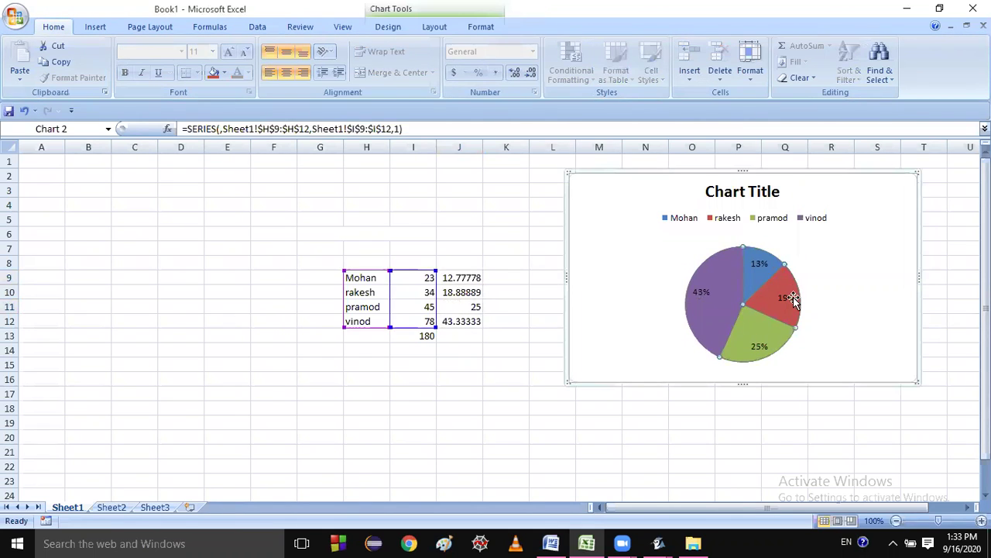
{"action": "left_click", "coordinate": [756, 369]}
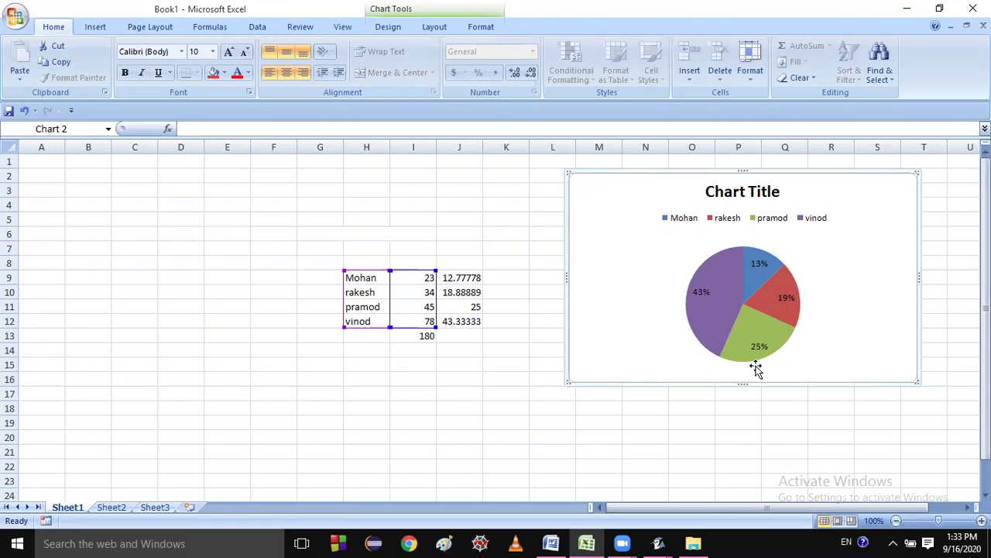
Write 34/180*100 as plain text in C13, correcting the initially typed 23 to 34
{"action": "left_click", "coordinate": [152, 335]}
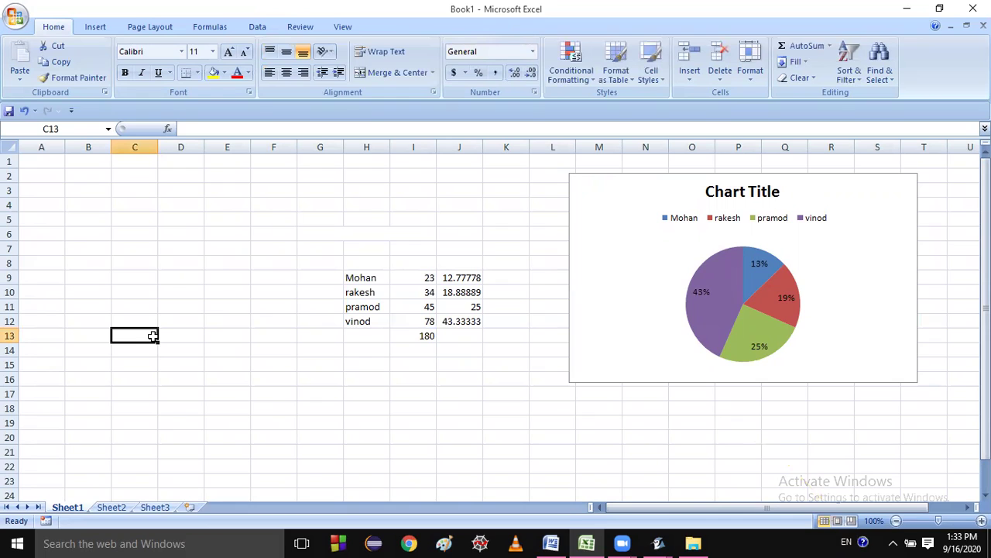
{"action": "type", "text": "23"}
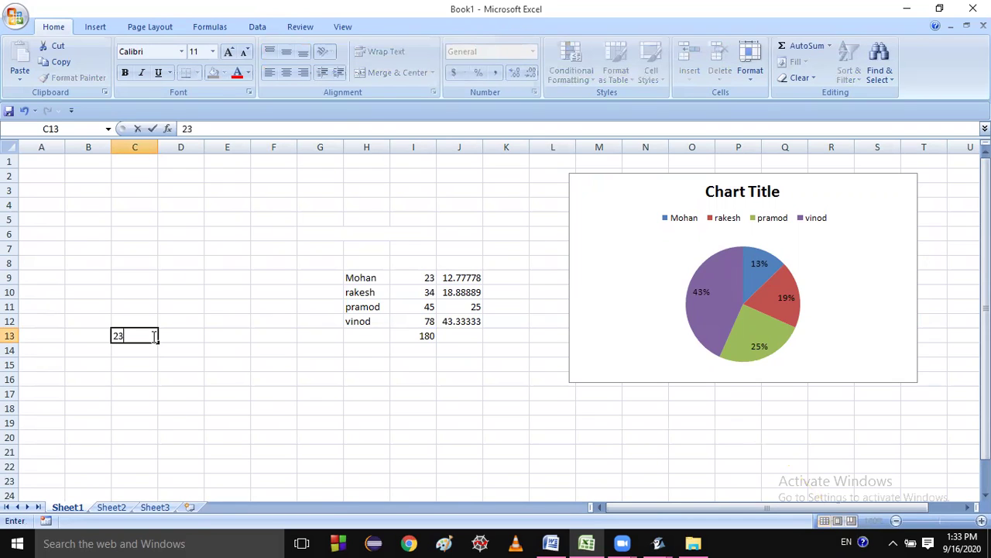
{"action": "type", "text": "/180"}
{"action": "type", "text": "*100"}
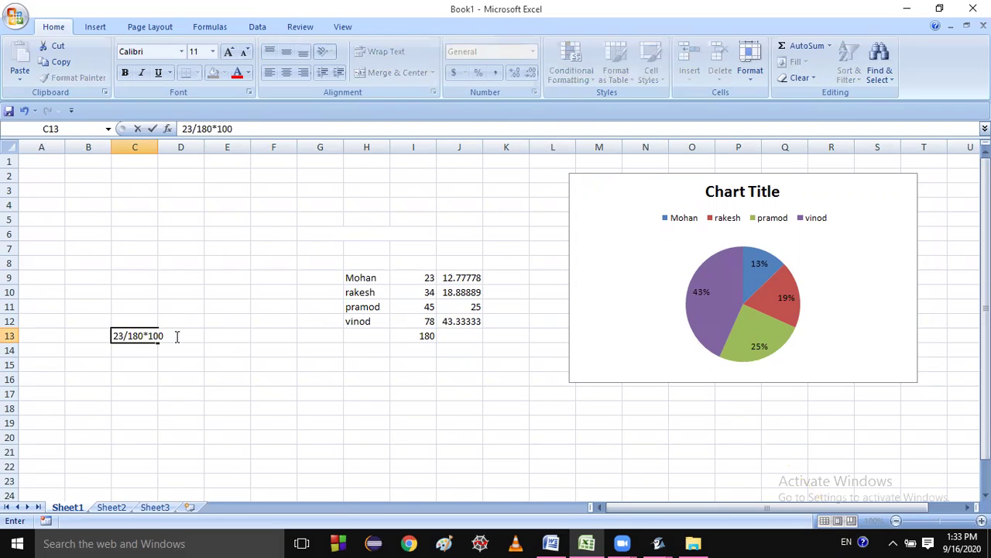
{"action": "left_click", "coordinate": [426, 297]}
{"action": "double_click", "coordinate": [122, 332]}
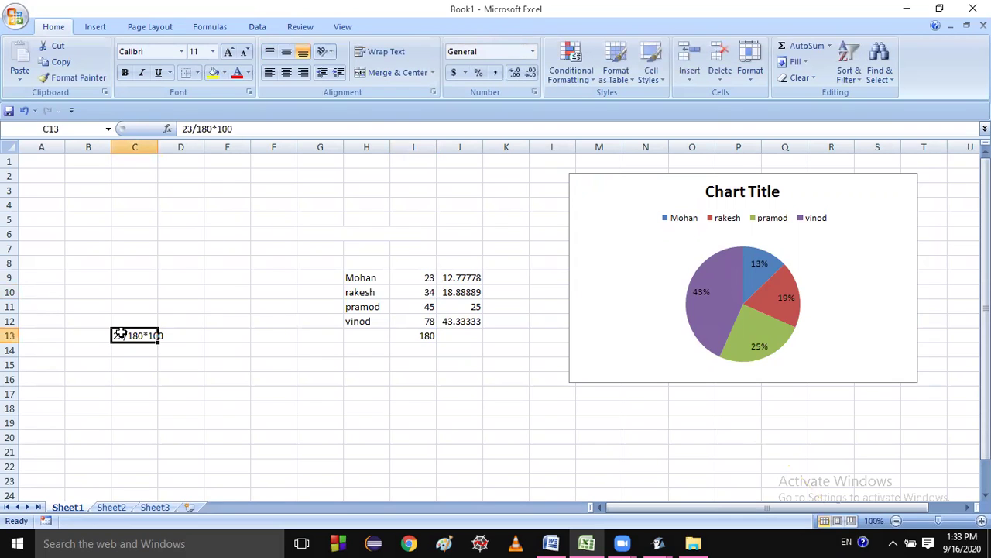
{"action": "key", "text": "BackSpace"}
{"action": "key", "text": "BackSpace"}
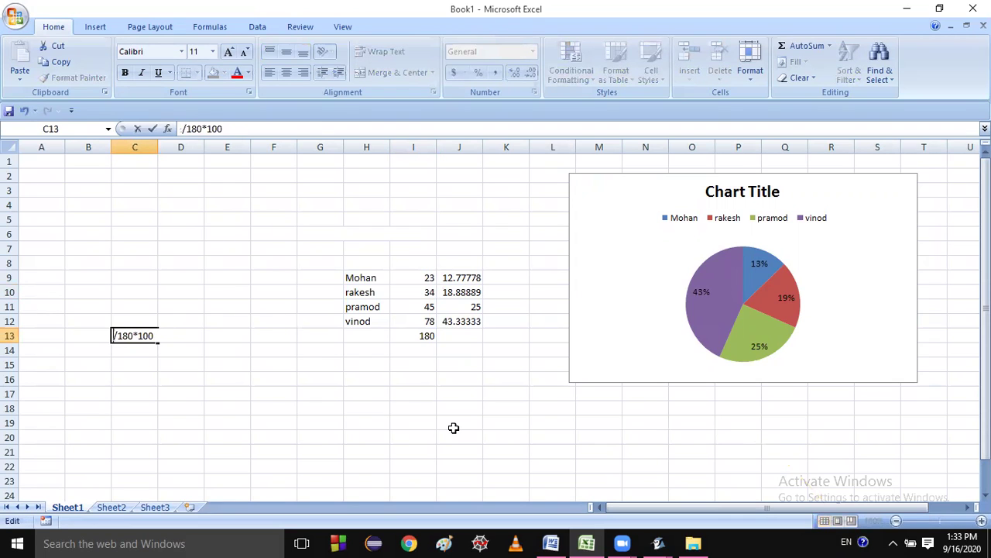
{"action": "type", "text": "34"}
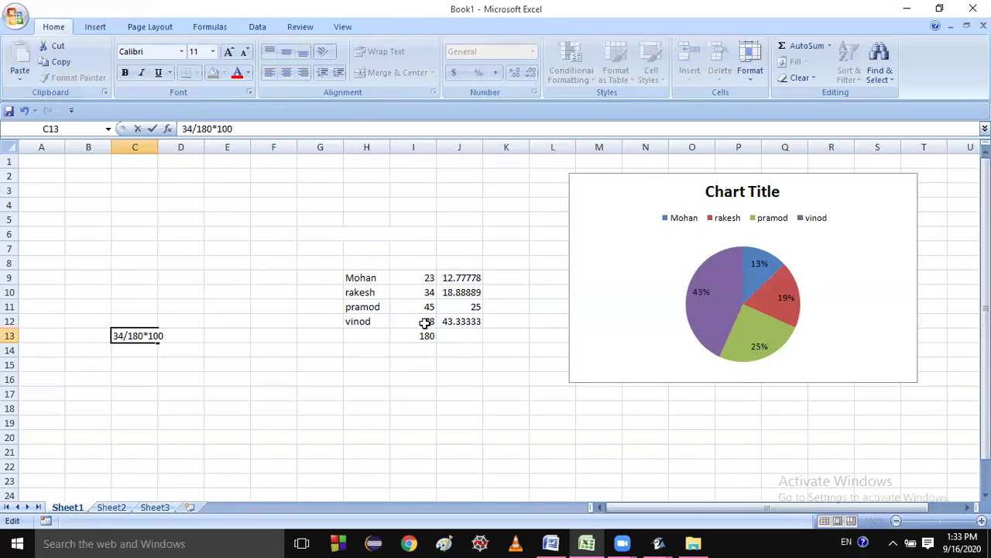
{"action": "left_click", "coordinate": [425, 311]}
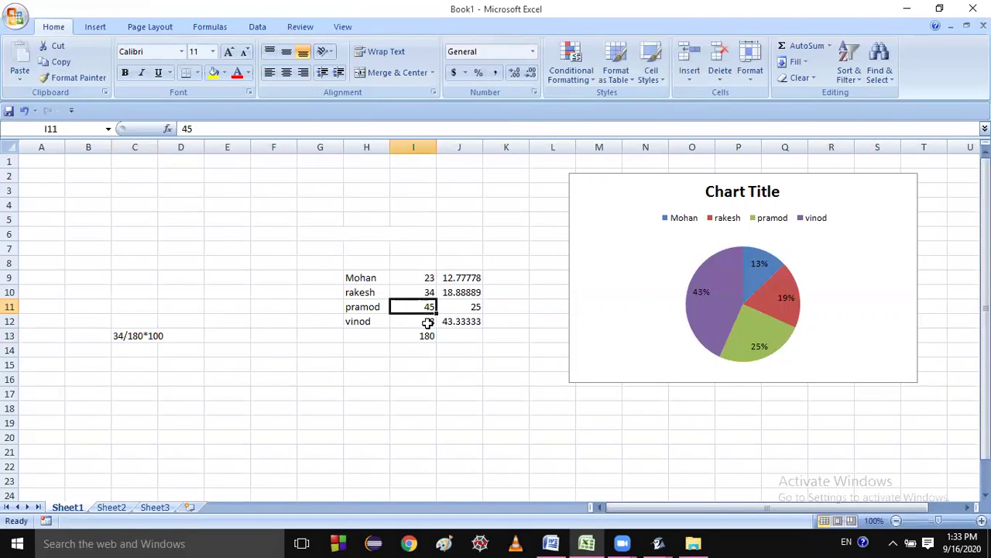
{"action": "left_click", "coordinate": [427, 323]}
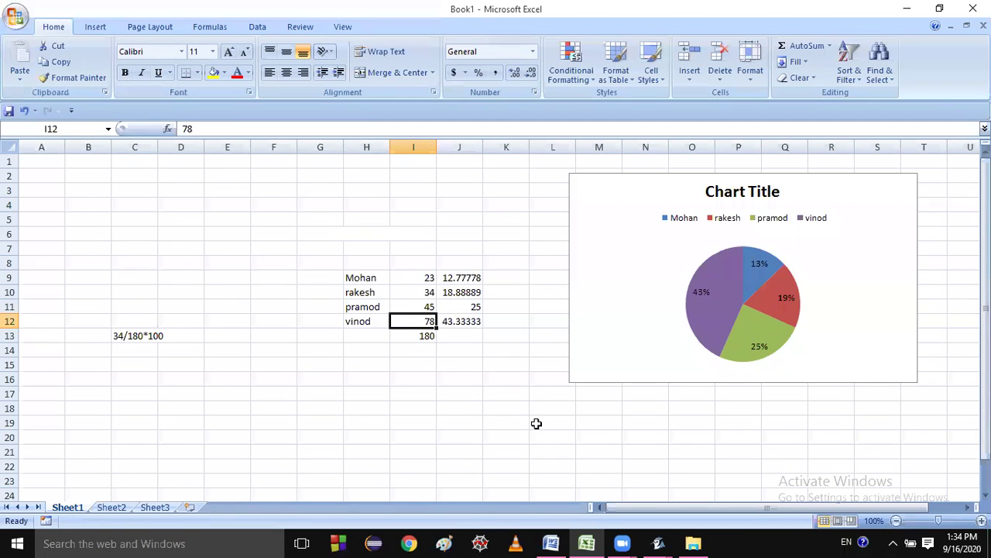
{"action": "left_click", "coordinate": [751, 286]}
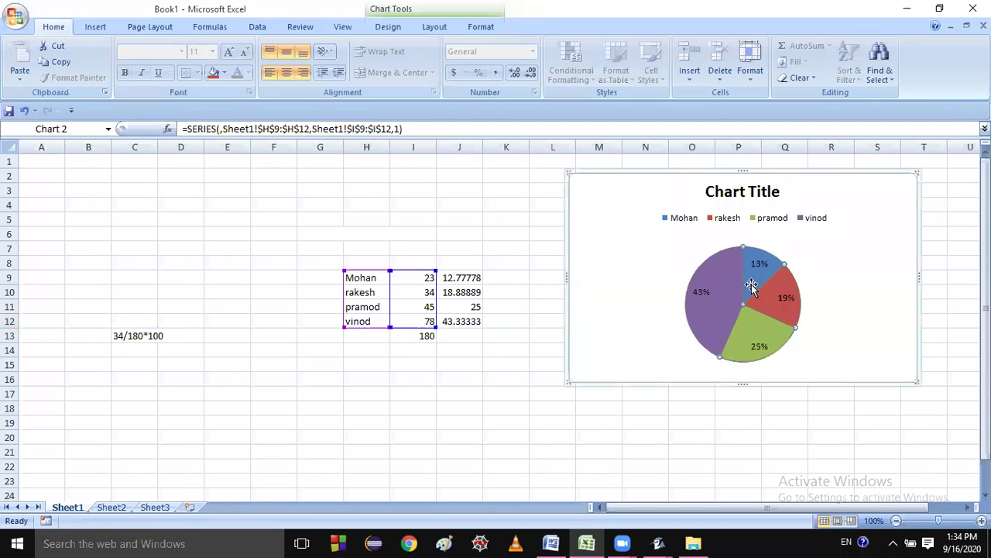
{"action": "left_click", "coordinate": [773, 277]}
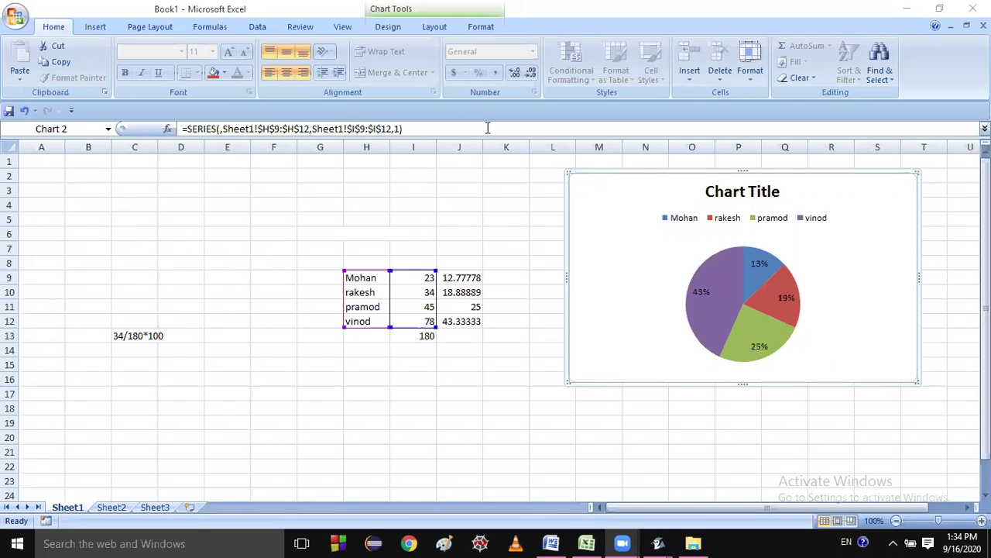
{"action": "left_click", "coordinate": [426, 335]}
{"action": "left_click", "coordinate": [522, 304]}
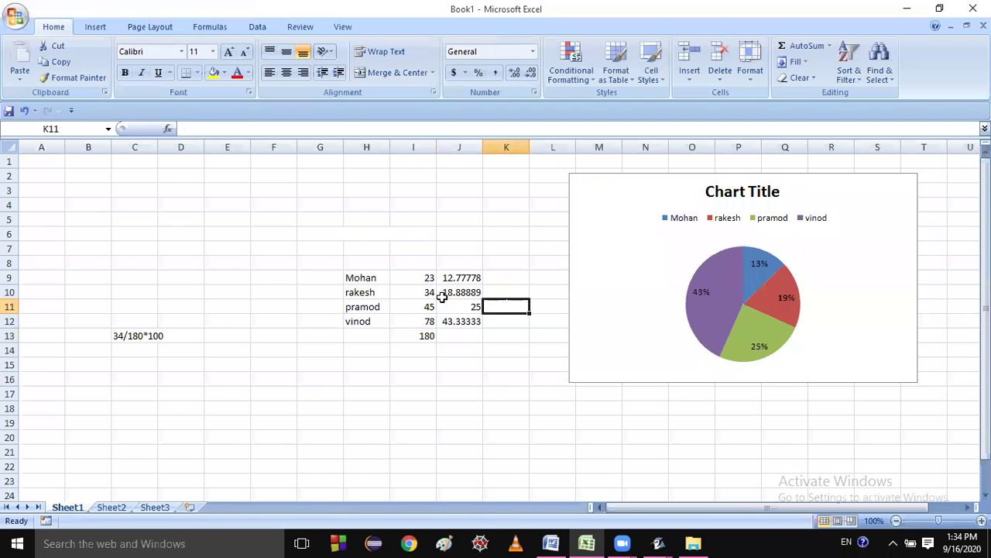
{"action": "left_click", "coordinate": [427, 290], "text": "shift"}
{"action": "left_click", "coordinate": [429, 292]}
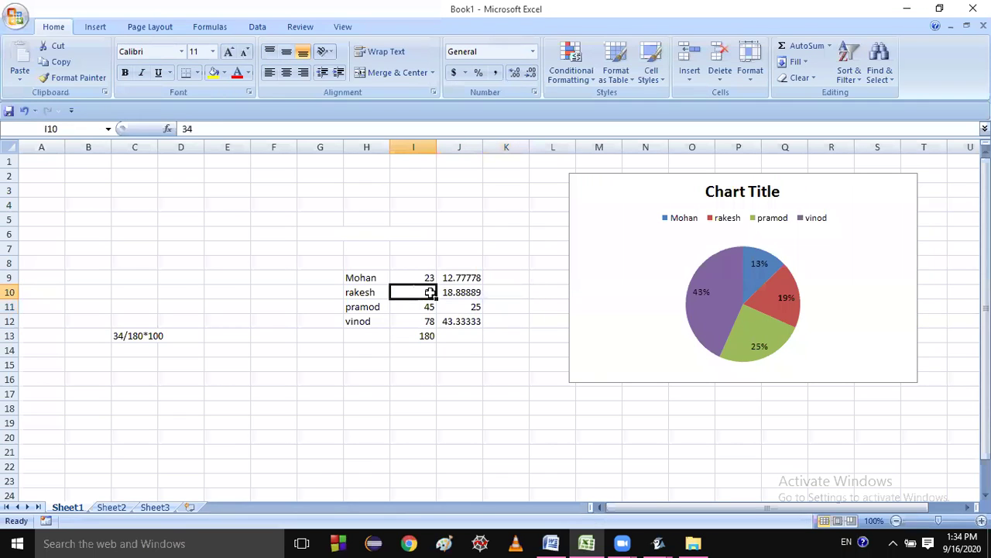
{"action": "left_click", "coordinate": [480, 296]}
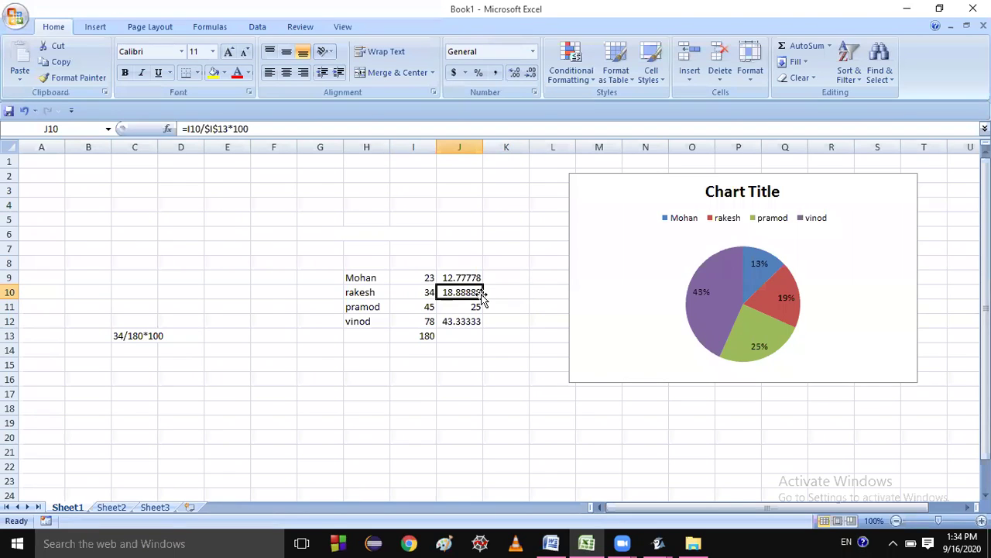
{"action": "left_click", "coordinate": [917, 126]}
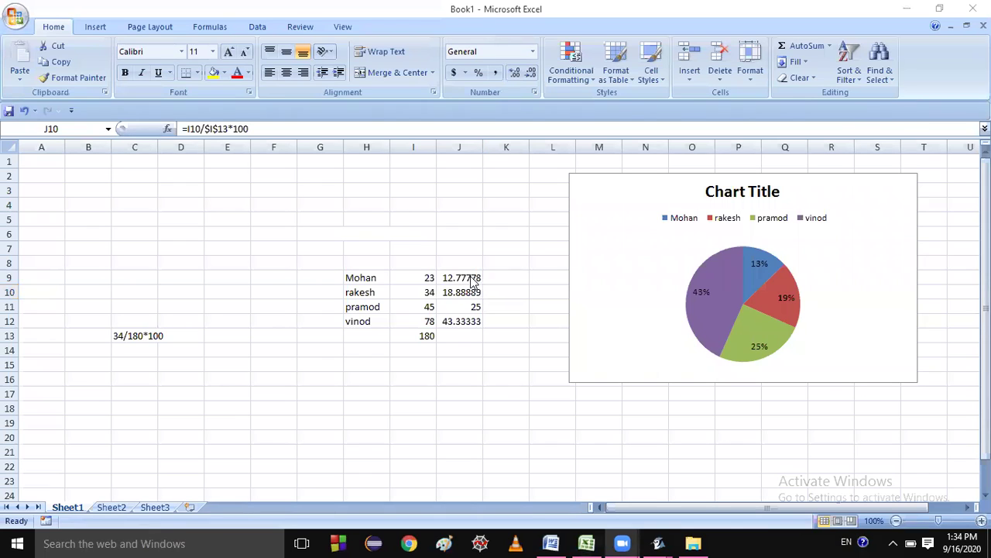
{"action": "key", "text": "alt+Tab"}
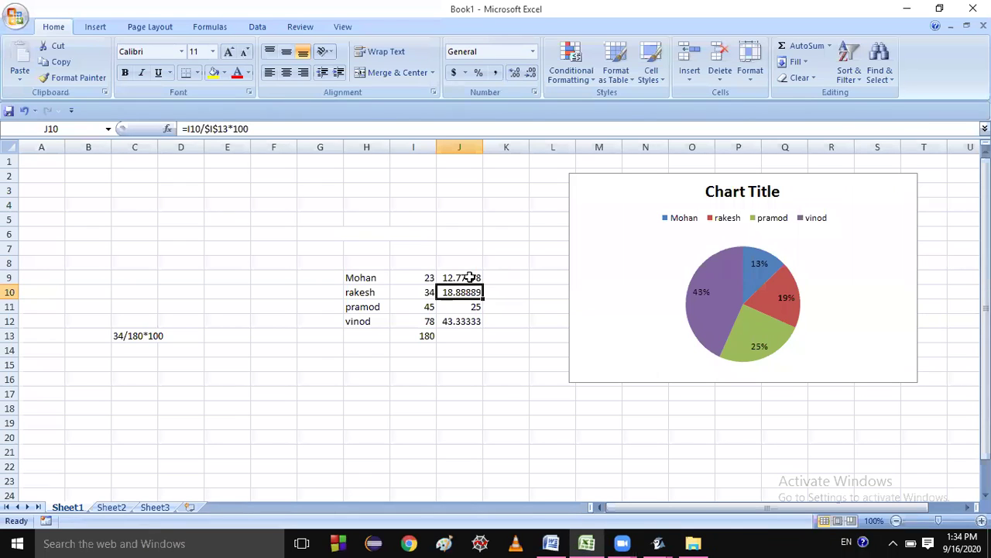
{"action": "left_click", "coordinate": [452, 277]}
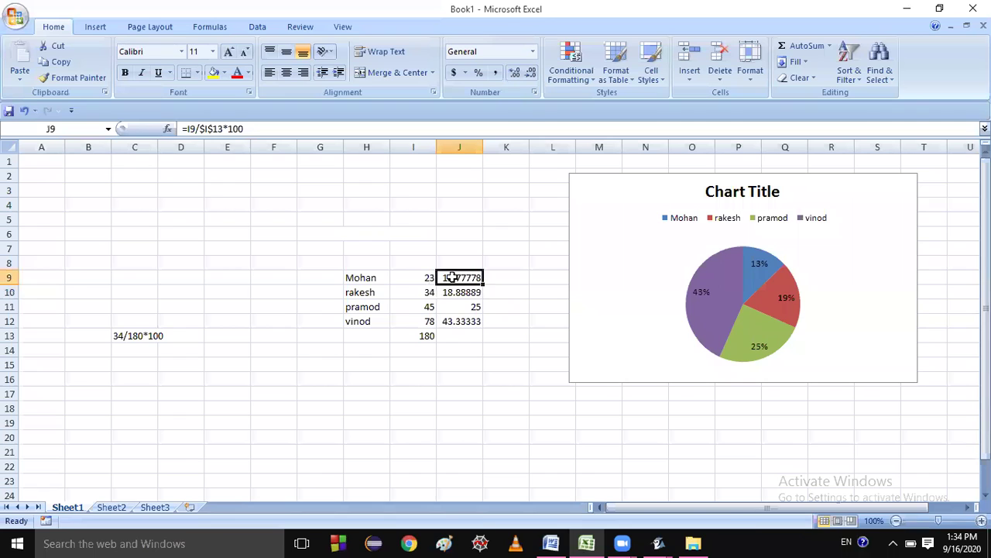
{"action": "key", "text": "shift+Down"}
{"action": "key", "text": "shift+Down"}
{"action": "key", "text": "shift+Down"}
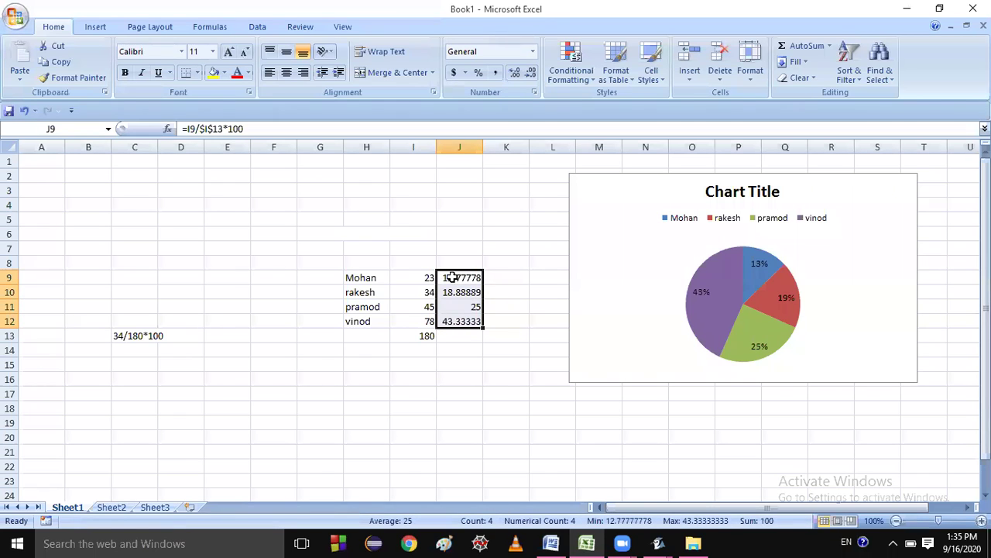
Clear the percentages in J9:J12, the 180 total in I13 and the C13 calculation note
{"action": "key", "text": "Delete"}
{"action": "left_click", "coordinate": [422, 336]}
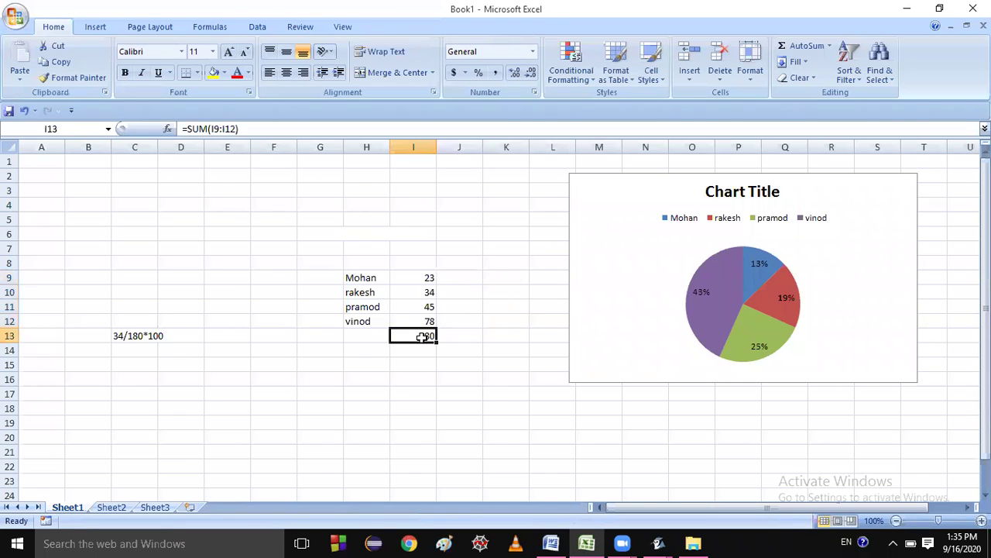
{"action": "key", "text": "Delete"}
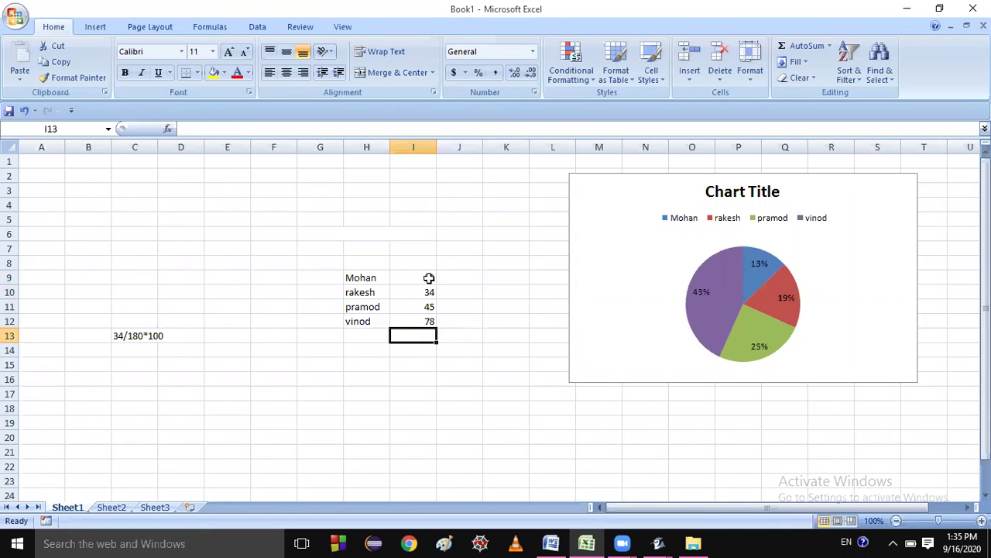
{"action": "left_click", "coordinate": [426, 277]}
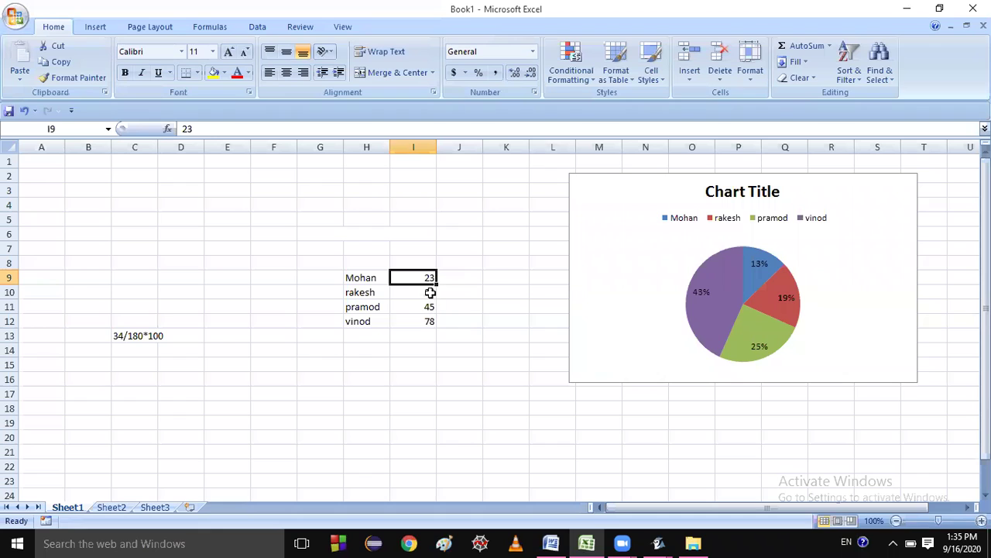
{"action": "left_click", "coordinate": [429, 320]}
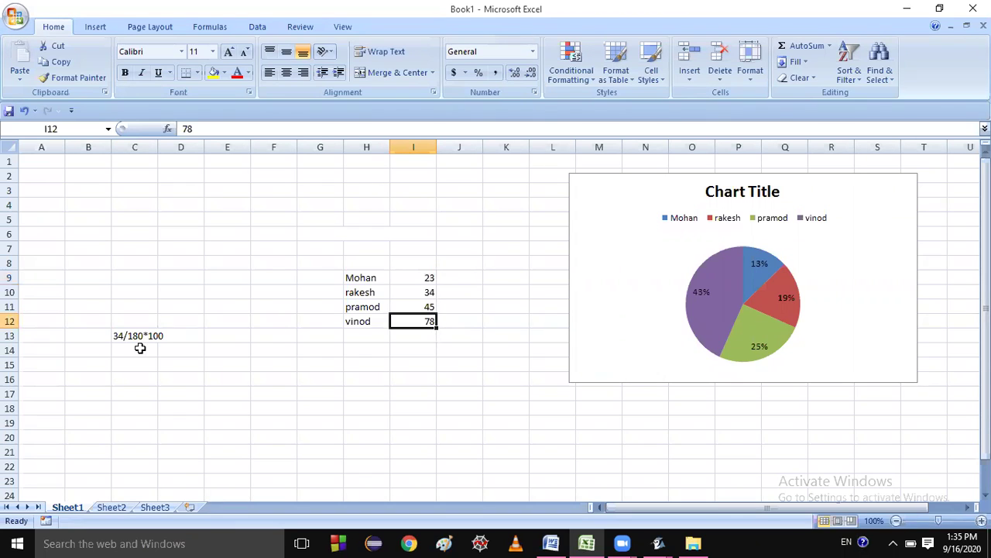
{"action": "left_click", "coordinate": [117, 335]}
{"action": "key", "text": "Delete"}
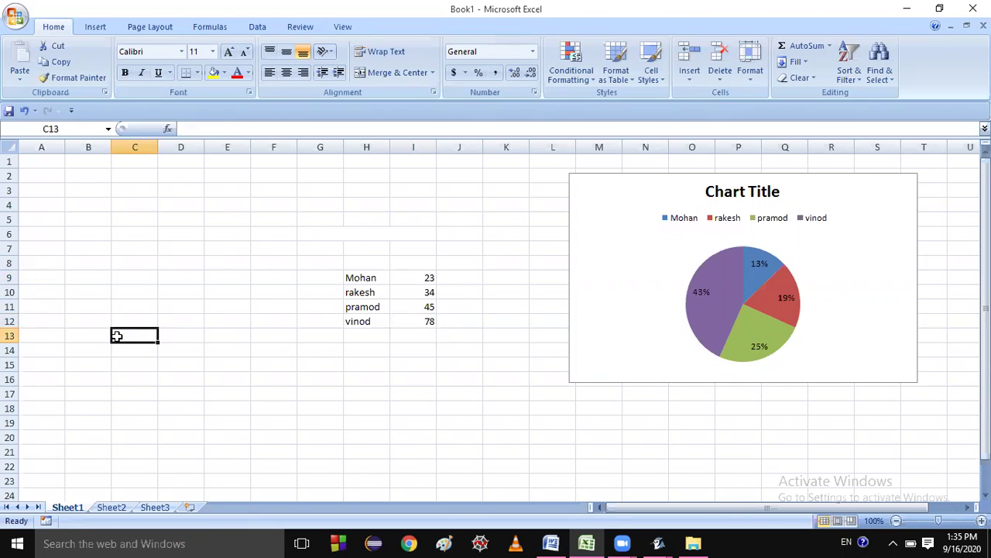
{"action": "left_click", "coordinate": [476, 394]}
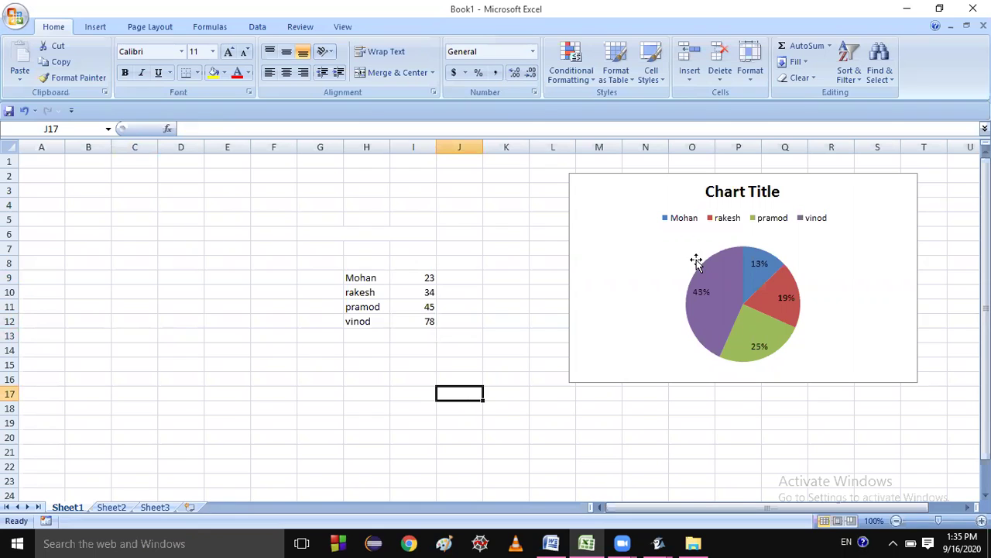
Select the whole pie chart area and delete the chart
{"action": "left_click", "coordinate": [696, 262]}
{"action": "left_click", "coordinate": [842, 209]}
{"action": "key", "text": "Delete"}
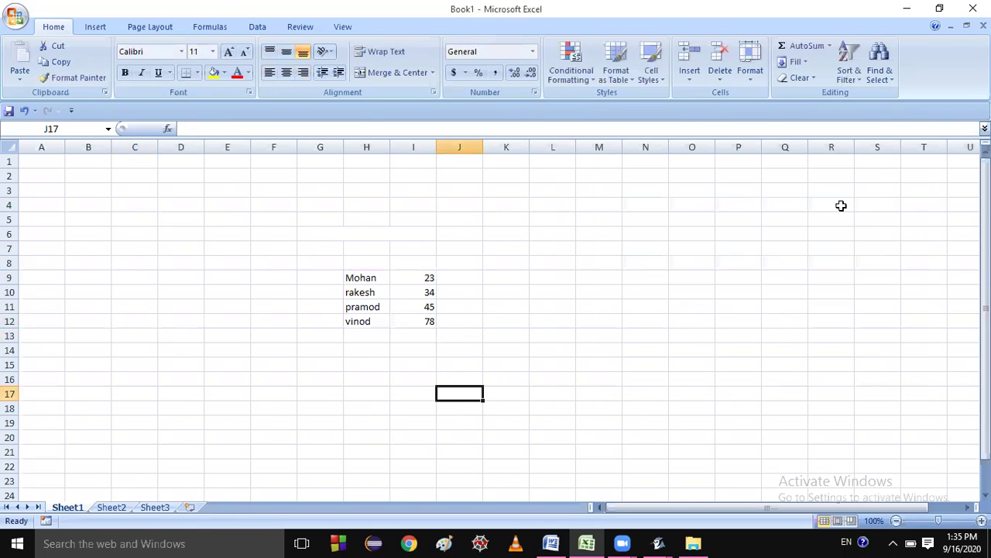
{"action": "left_click", "coordinate": [457, 277]}
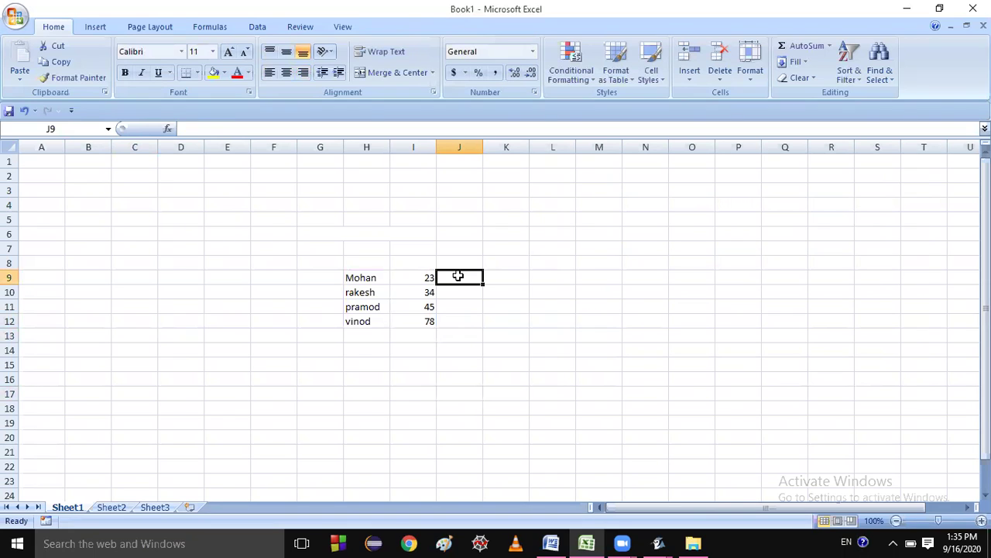
Enter the marks 67, 78, 98 and 90 into J9:J12
{"action": "type", "text": "67"}
{"action": "key", "text": "Return"}
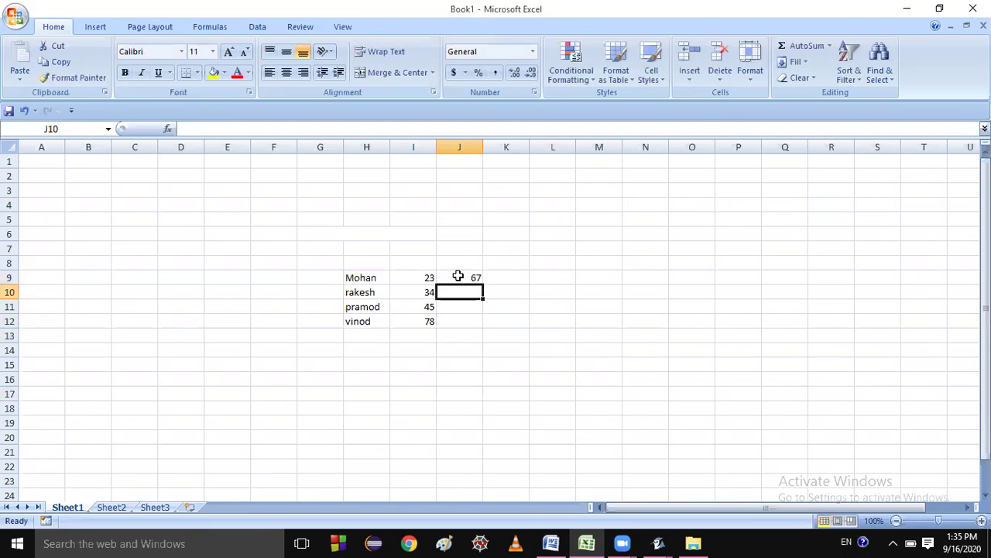
{"action": "type", "text": "78"}
{"action": "key", "text": "Return"}
{"action": "type", "text": "98"}
{"action": "key", "text": "Return"}
{"action": "type", "text": "90"}
{"action": "key", "text": "Up"}
{"action": "key", "text": "Up"}
{"action": "key", "text": "Up"}
Enter the marks 45, 66, 88 and 99 into K9:K12
{"action": "key", "text": "Right"}
{"action": "type", "text": "45"}
{"action": "key", "text": "Return"}
{"action": "type", "text": "66"}
{"action": "key", "text": "Return"}
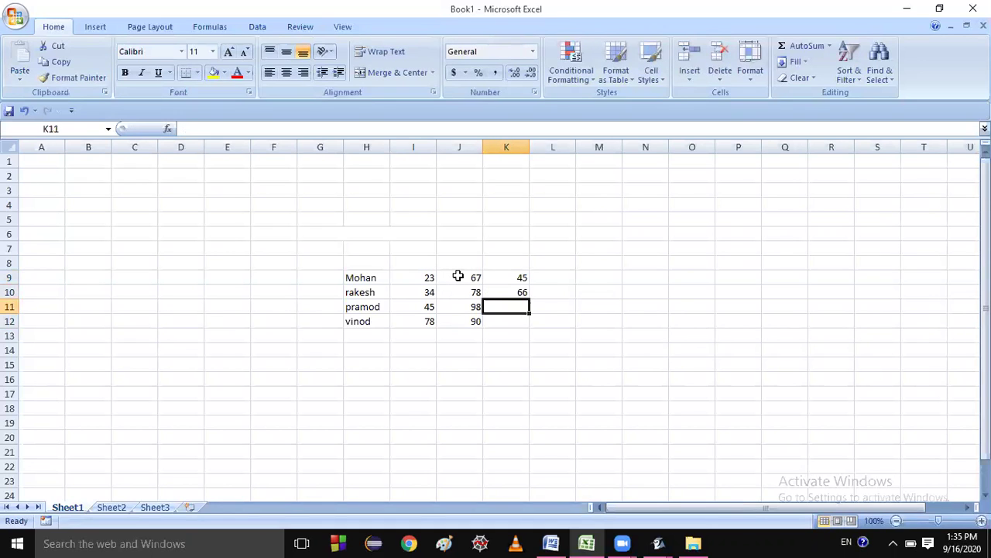
{"action": "type", "text": "88"}
{"action": "key", "text": "Return"}
{"action": "type", "text": "99"}
{"action": "key", "text": "Return"}
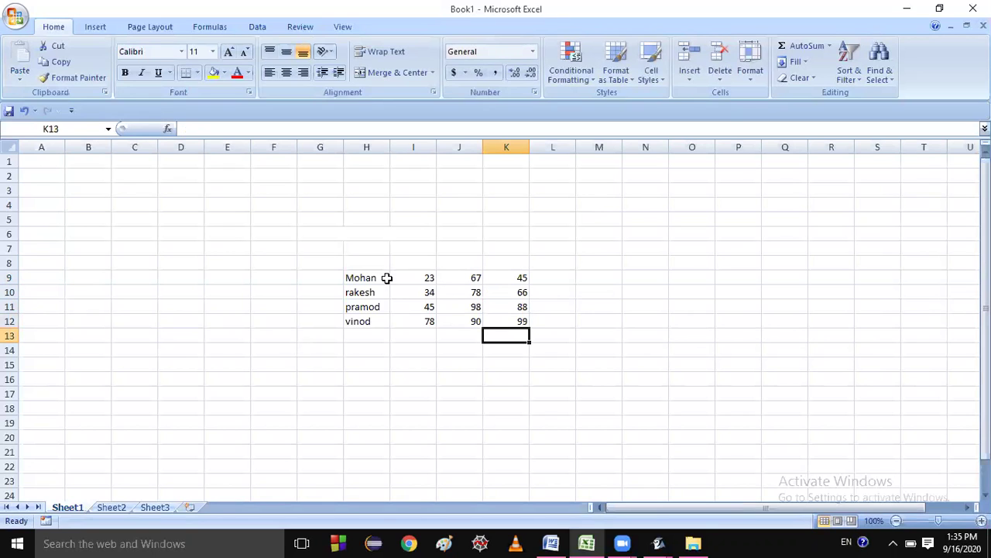
{"action": "left_click", "coordinate": [350, 277]}
Select H9:K12 and insert a 2-D pie chart of the marks
{"action": "key", "text": "shift+Right"}
{"action": "key", "text": "shift+Right"}
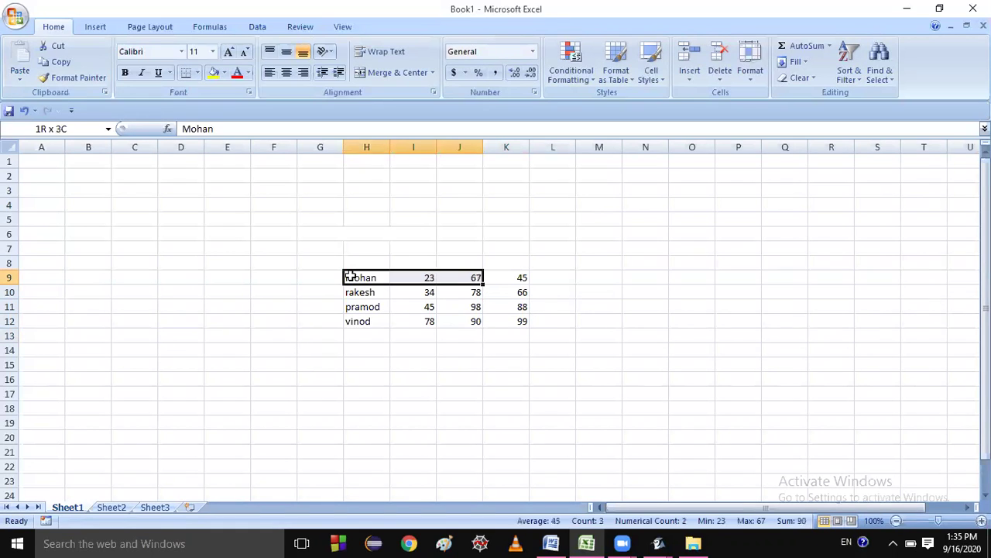
{"action": "key", "text": "shift+Right"}
{"action": "key", "text": "shift+Down"}
{"action": "key", "text": "shift+Down"}
{"action": "key", "text": "shift+Down"}
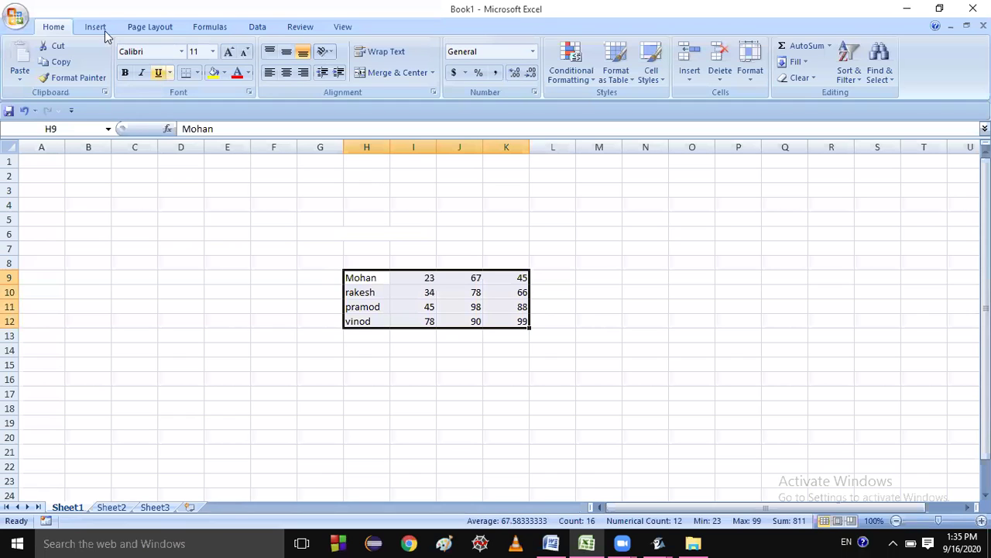
{"action": "left_click", "coordinate": [95, 27]}
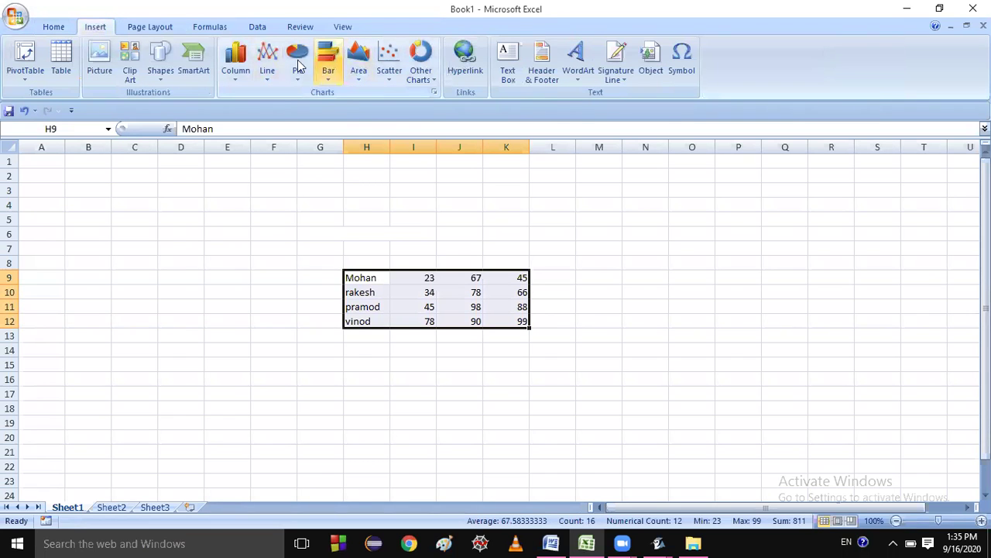
{"action": "left_click", "coordinate": [297, 62]}
{"action": "left_click", "coordinate": [305, 125]}
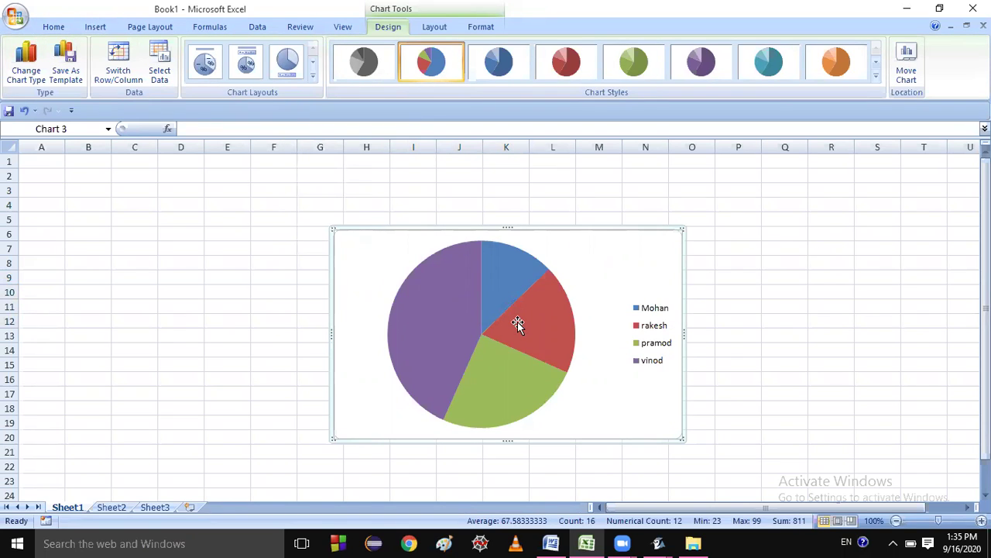
Move the pie chart to the right of the table and select its series and the rakesh slice
{"action": "mouse_move", "coordinate": [517, 322]}
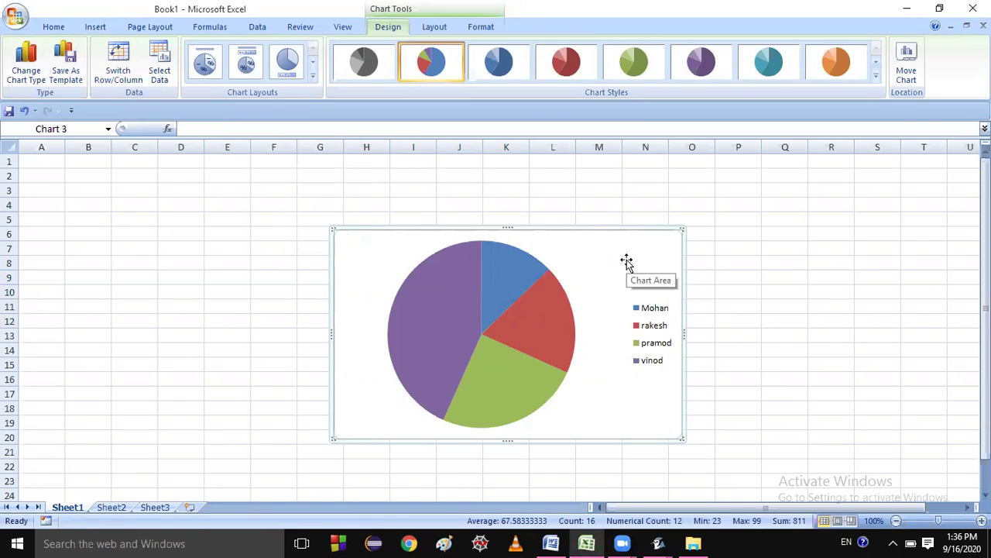
{"action": "left_click", "coordinate": [509, 285]}
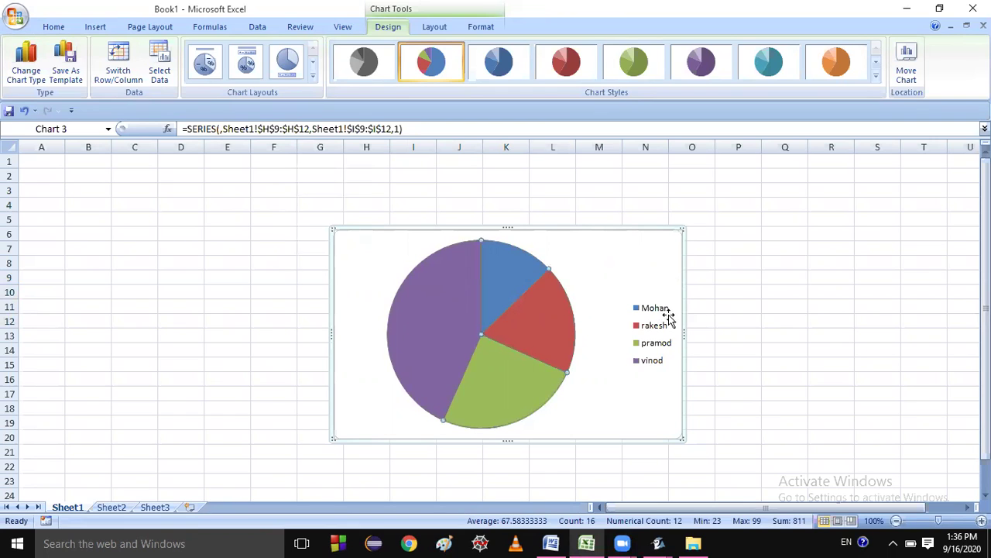
{"action": "left_click", "coordinate": [589, 255]}
{"action": "left_click_drag", "start_coordinate": [849, 206], "coordinate": [851, 208]}
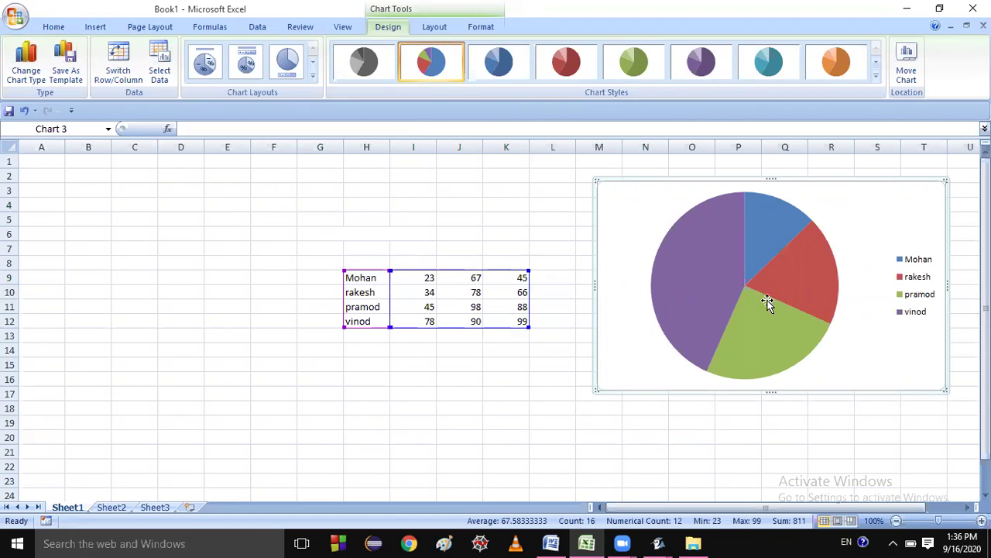
{"action": "mouse_move", "coordinate": [767, 301]}
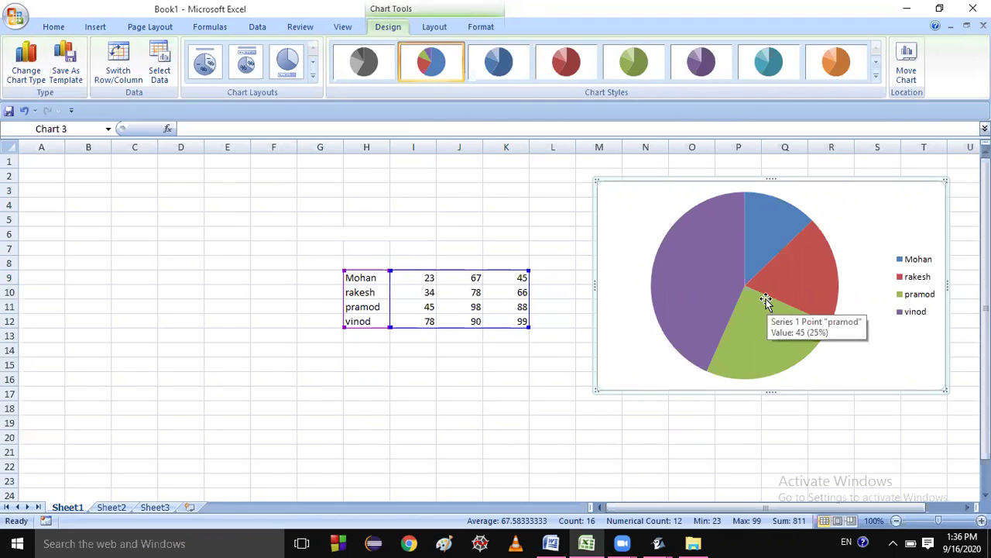
{"action": "left_click", "coordinate": [790, 259]}
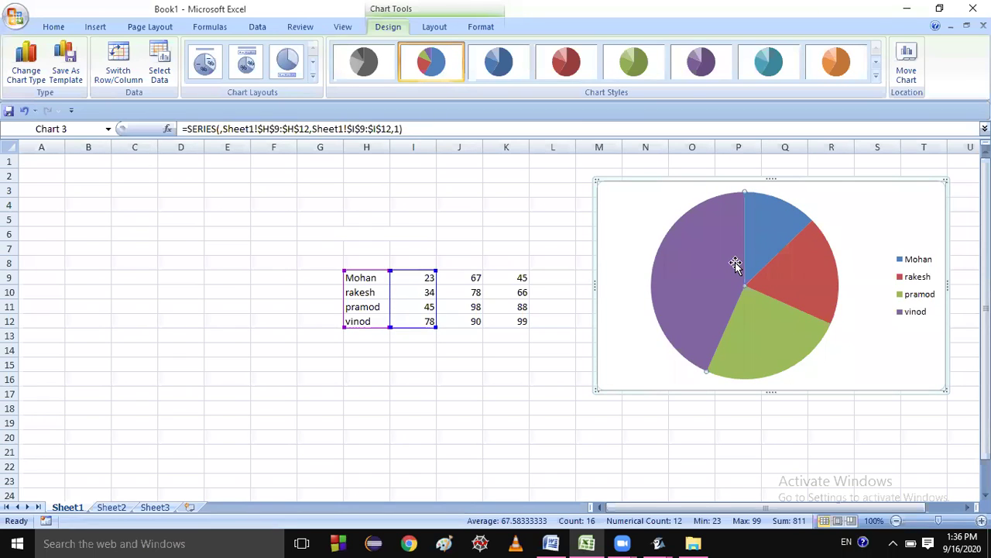
{"action": "left_click", "coordinate": [812, 273]}
Select the whole pie chart, check its shortcut menu, then delete the chart
{"action": "left_click", "coordinate": [903, 203]}
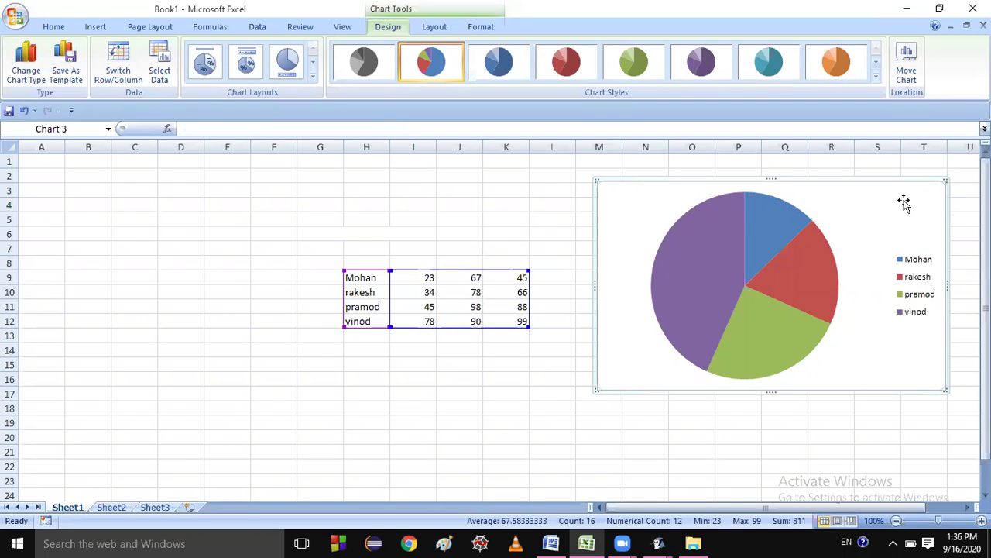
{"action": "right_click", "coordinate": [904, 203]}
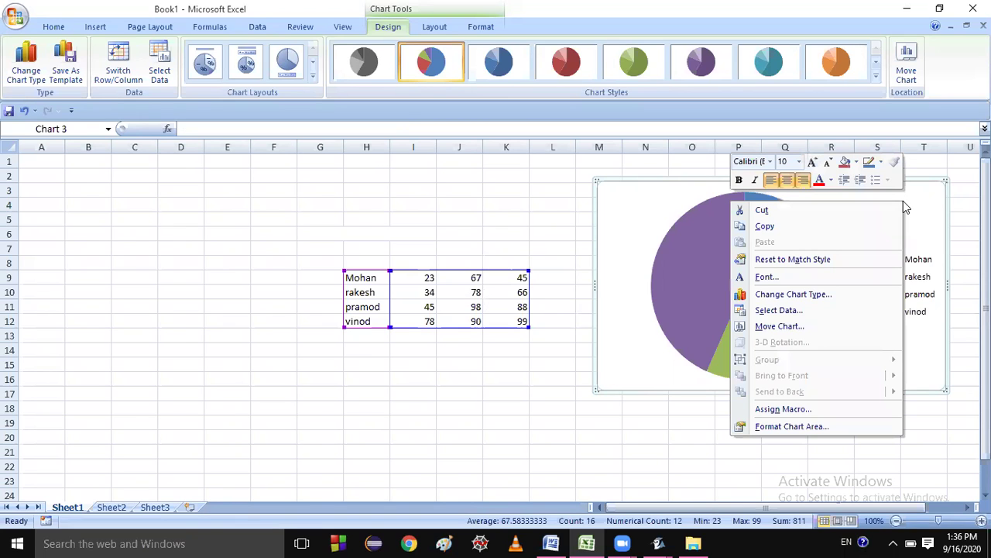
{"action": "left_click", "coordinate": [919, 200]}
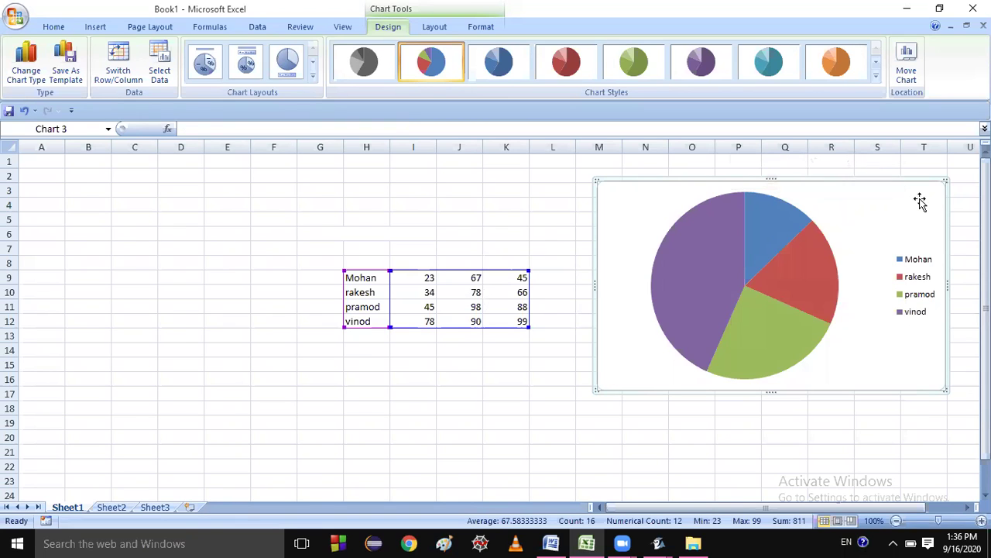
{"action": "key", "text": "Delete"}
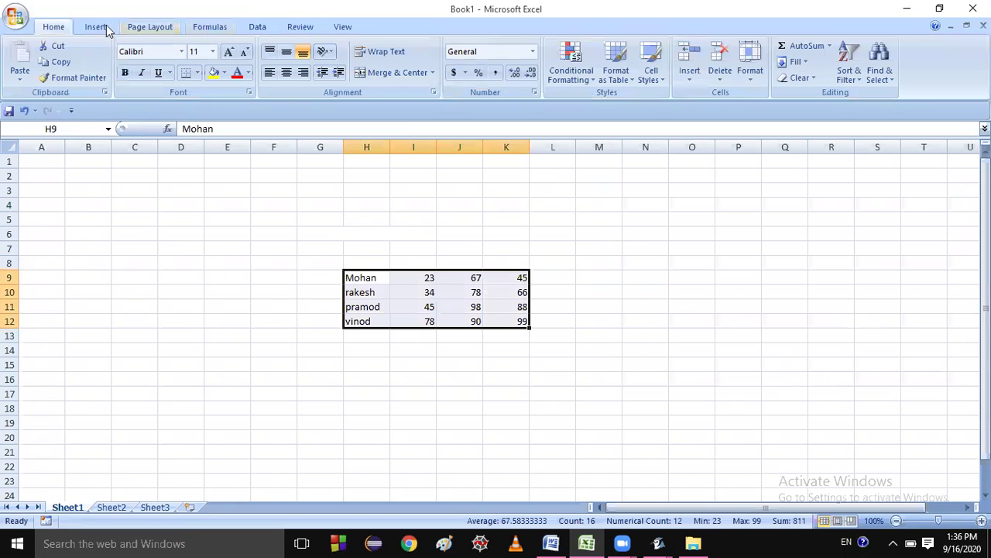
Insert a doughnut chart of H9:K12 from Other Charts and drag it to the right of the data
{"action": "left_click", "coordinate": [106, 28]}
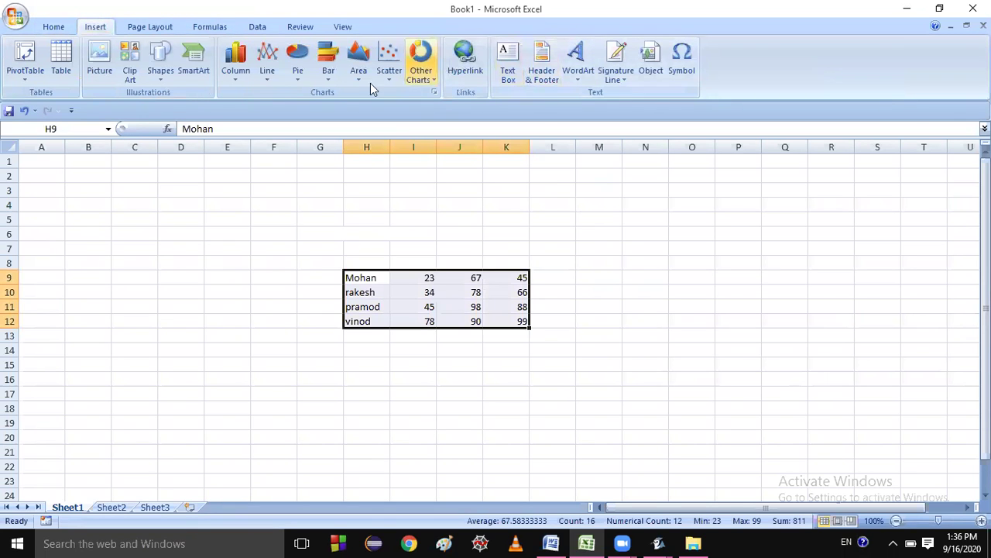
{"action": "left_click", "coordinate": [430, 81]}
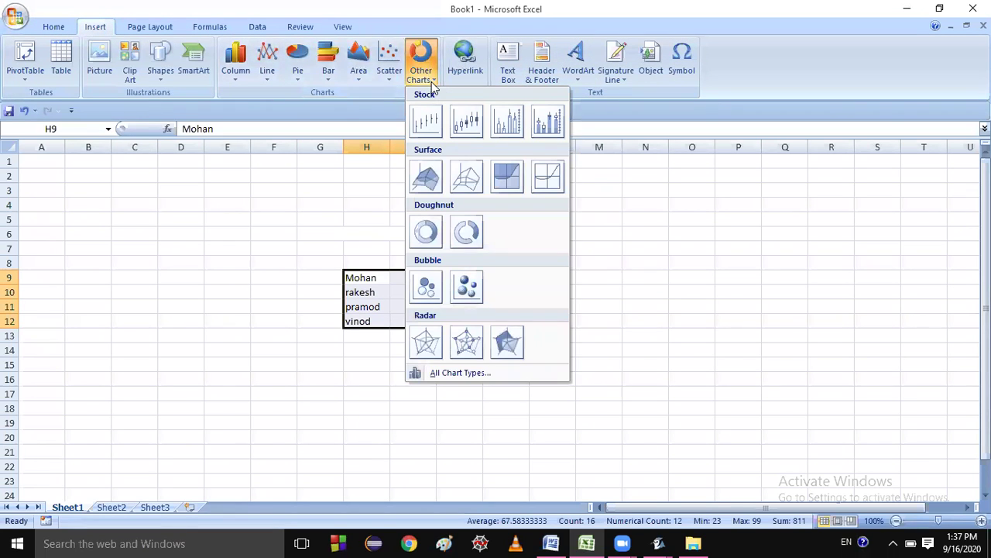
{"action": "left_click", "coordinate": [427, 231]}
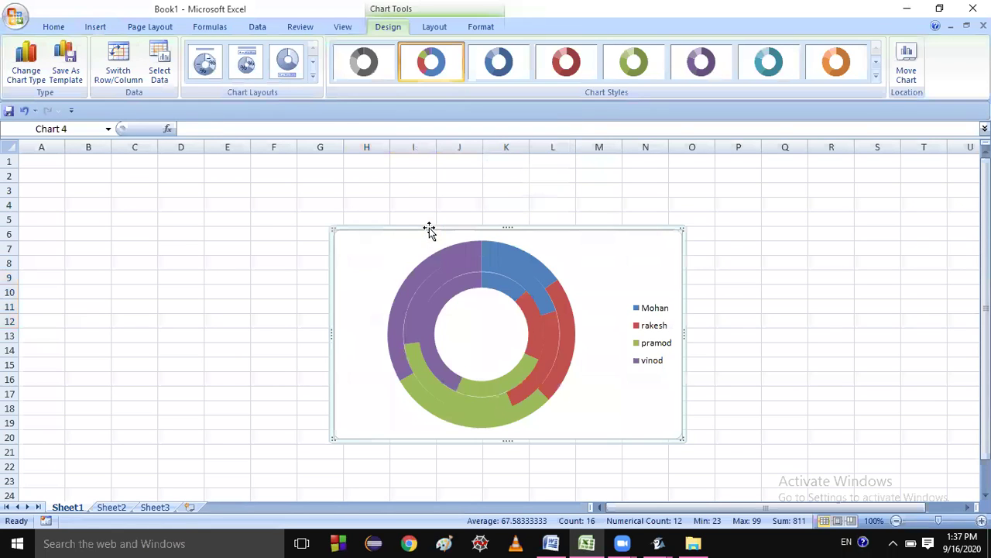
{"action": "left_click_drag", "start_coordinate": [589, 253], "coordinate": [852, 220]}
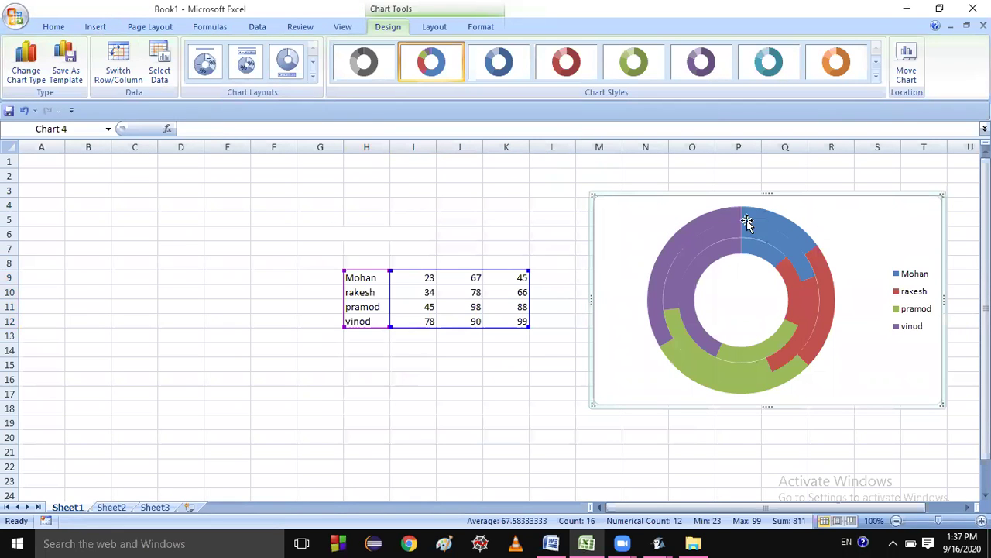
Select each of the three doughnut rings to see which mark column each plots
{"action": "left_click", "coordinate": [734, 388]}
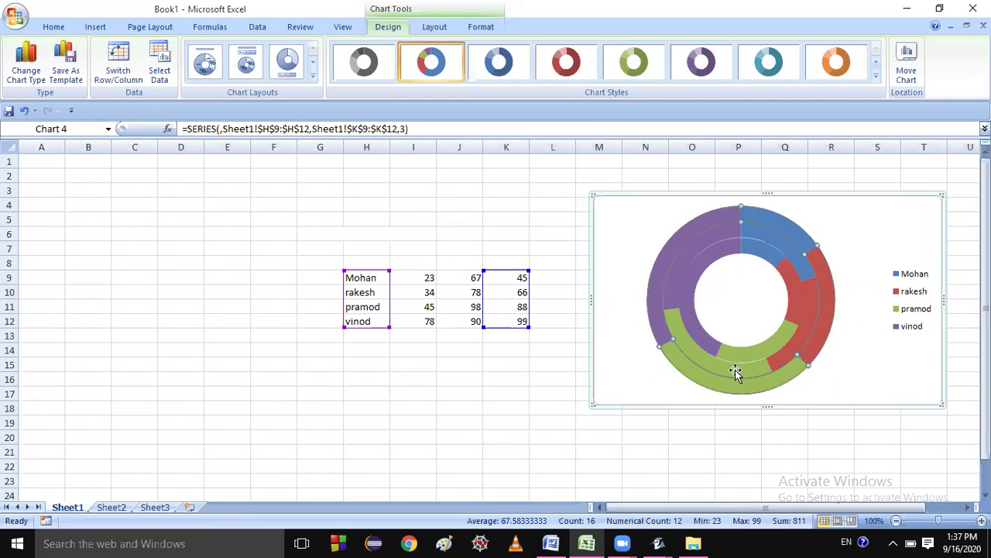
{"action": "left_click", "coordinate": [736, 369]}
{"action": "left_click", "coordinate": [736, 355]}
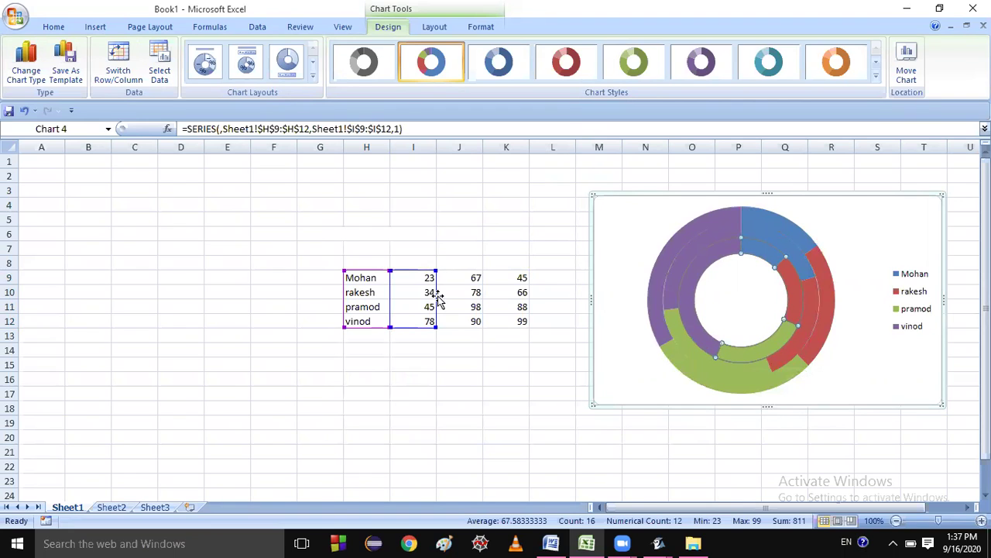
{"action": "left_click", "coordinate": [704, 359]}
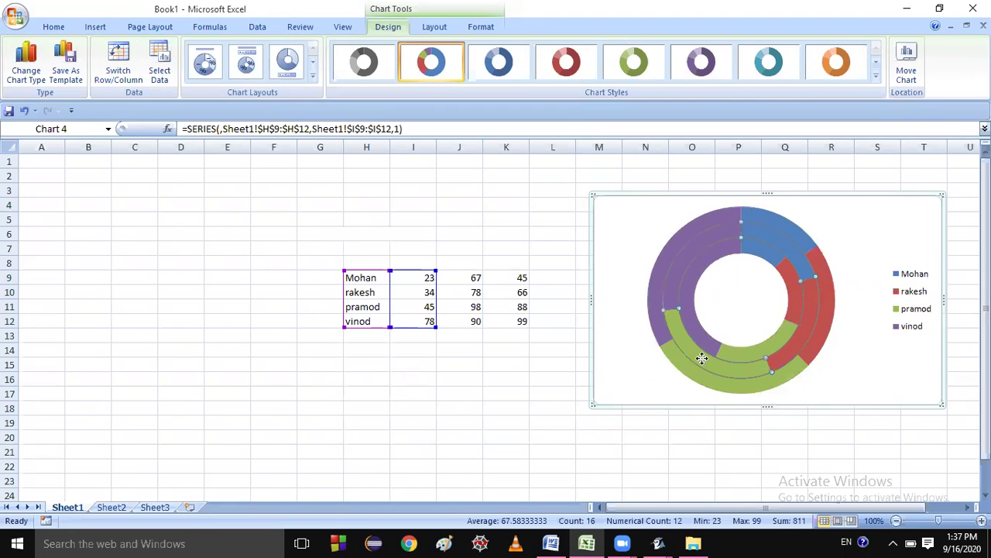
{"action": "left_click", "coordinate": [747, 389]}
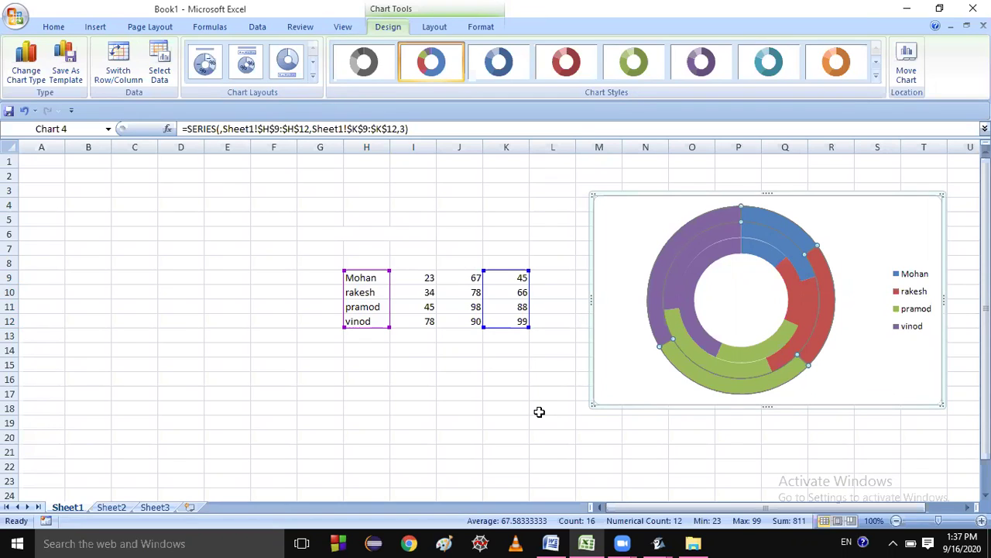
{"action": "left_click_drag", "start_coordinate": [729, 276], "coordinate": [720, 257]}
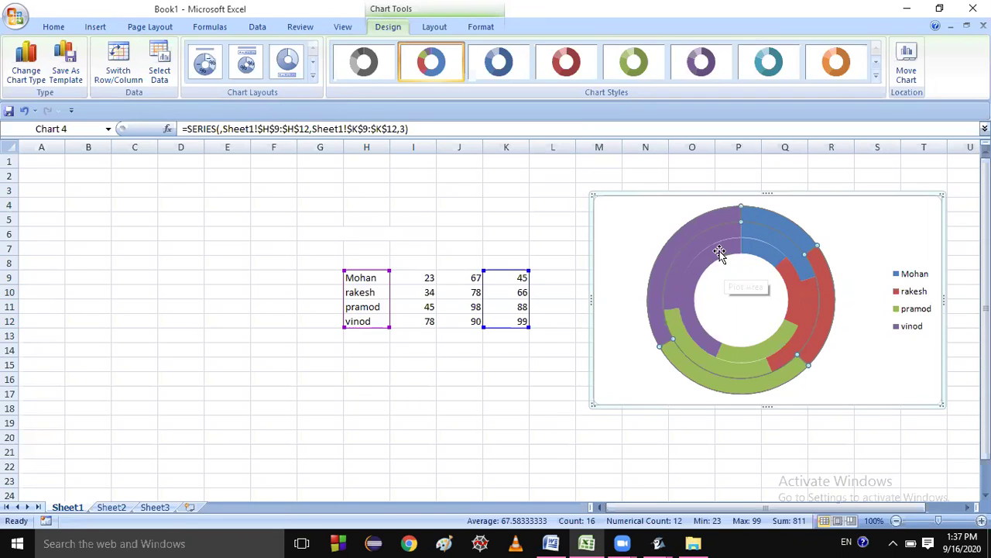
{"action": "left_click", "coordinate": [721, 254]}
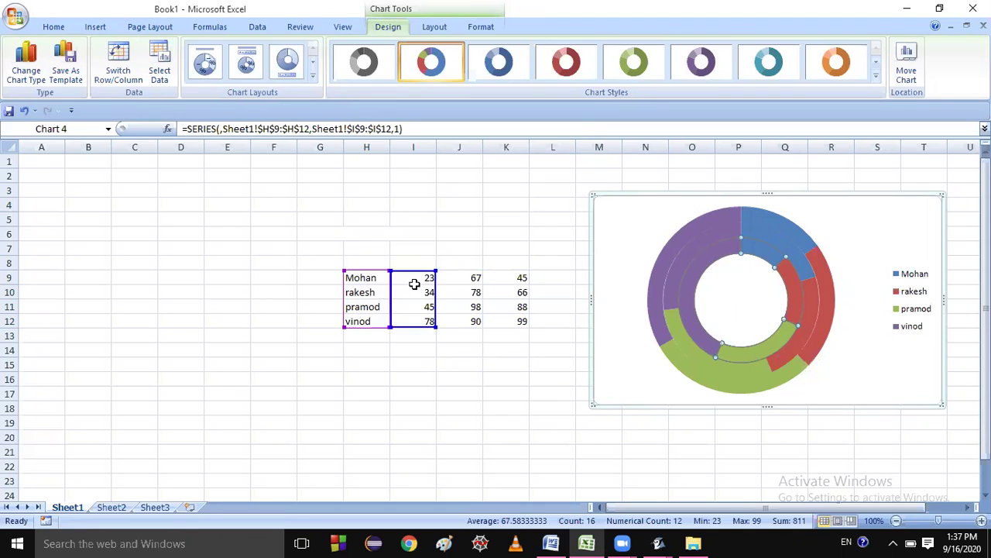
{"action": "left_click", "coordinate": [714, 363]}
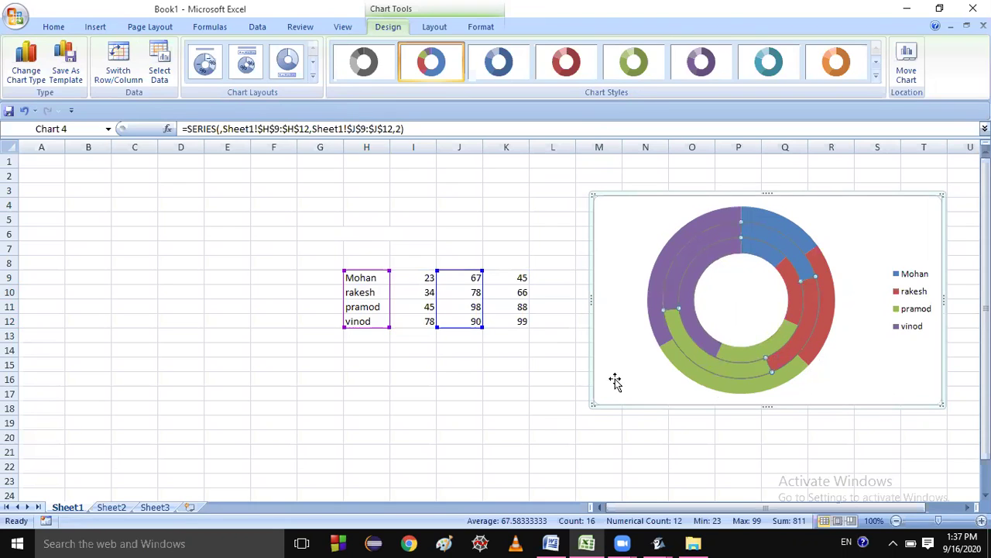
{"action": "left_click", "coordinate": [720, 388]}
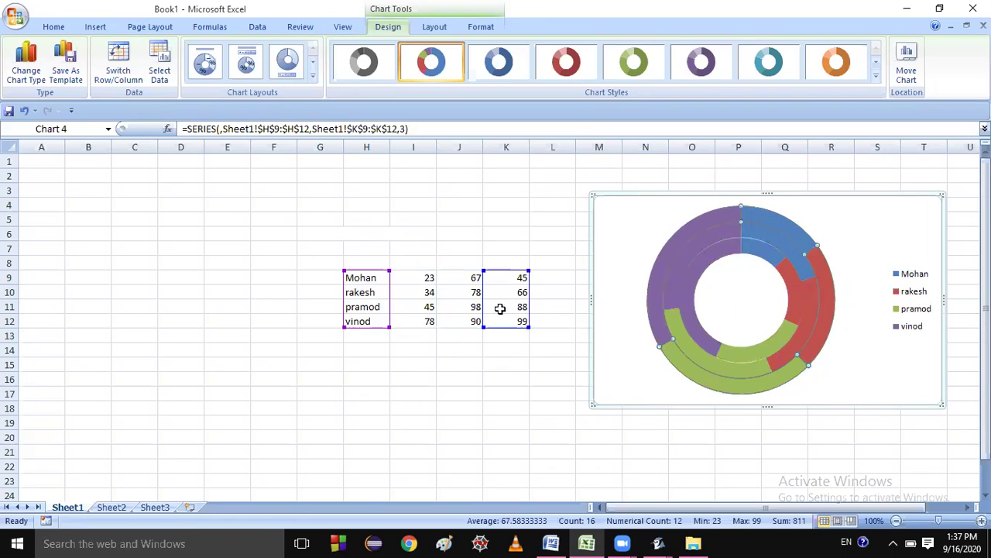
{"action": "left_click", "coordinate": [758, 255]}
{"action": "left_click", "coordinate": [721, 255]}
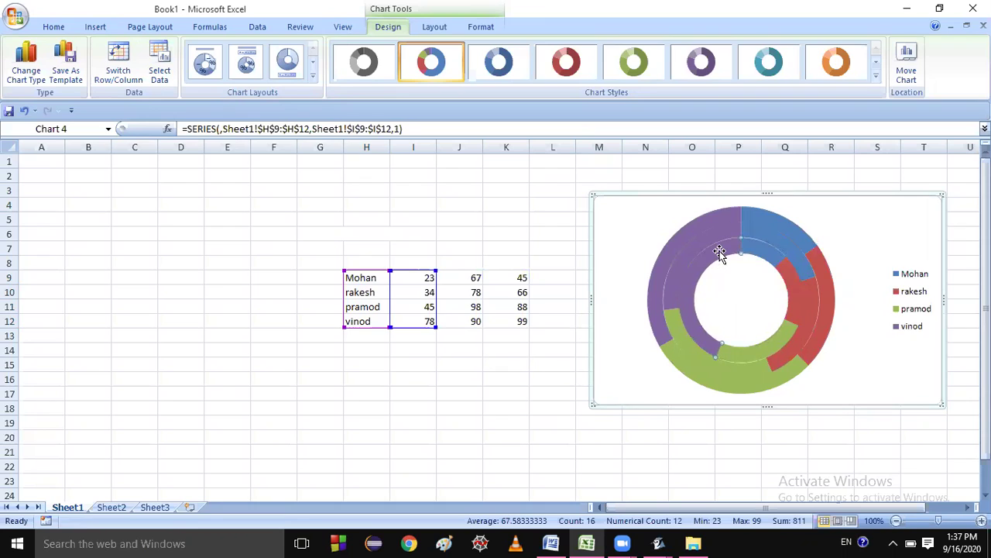
{"action": "left_click", "coordinate": [752, 353]}
{"action": "left_click", "coordinate": [790, 308]}
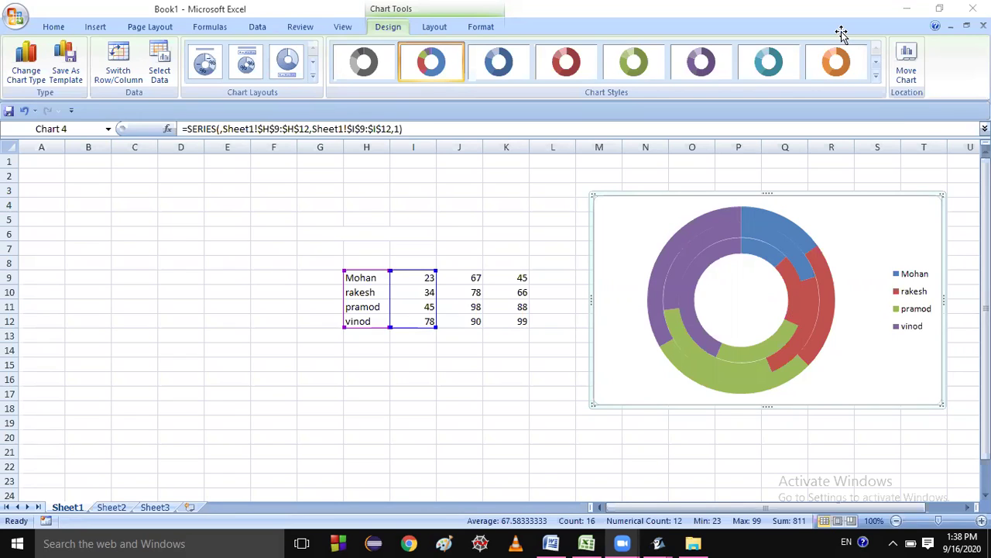
{"action": "left_click", "coordinate": [736, 261]}
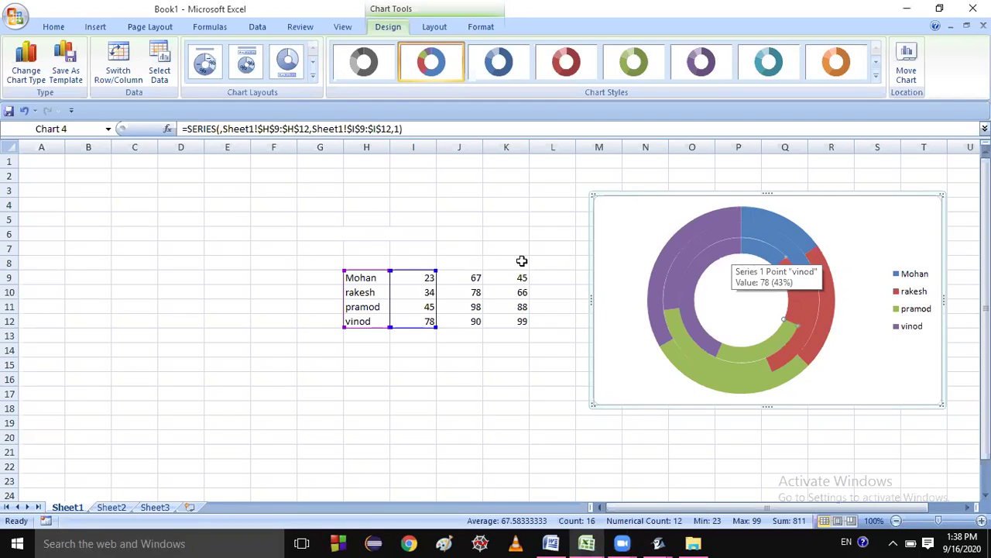
{"action": "left_click", "coordinate": [700, 244]}
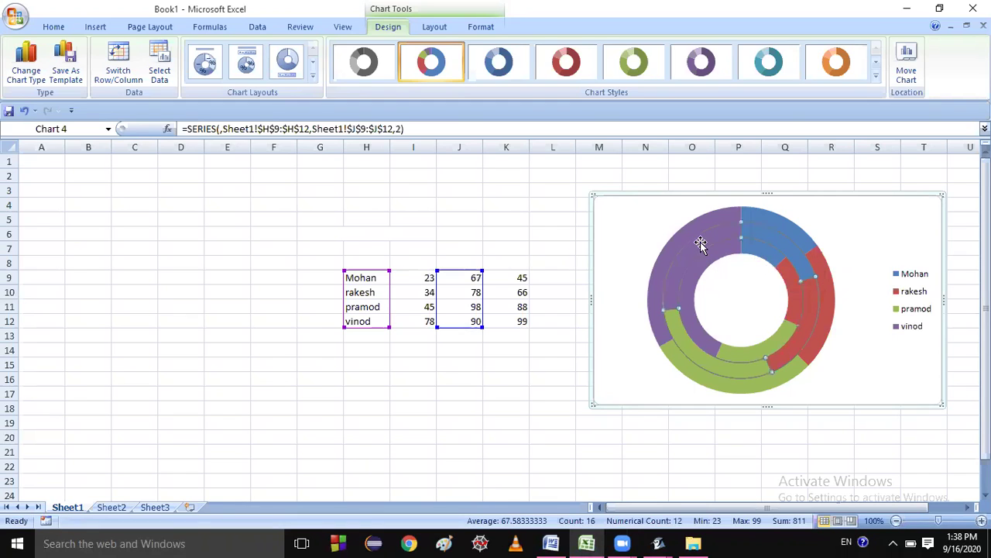
{"action": "left_click", "coordinate": [666, 259]}
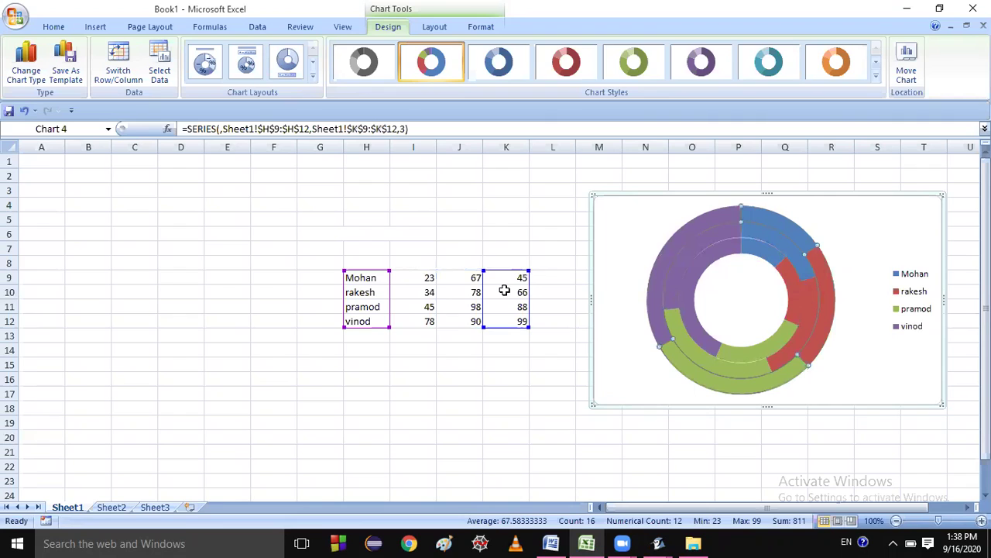
{"action": "left_click", "coordinate": [756, 356]}
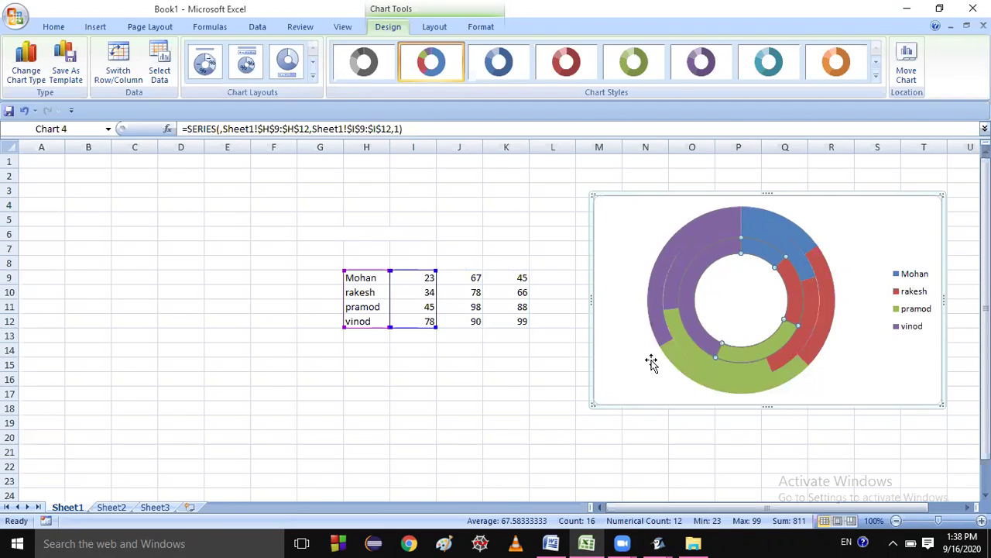
{"action": "left_click", "coordinate": [701, 357]}
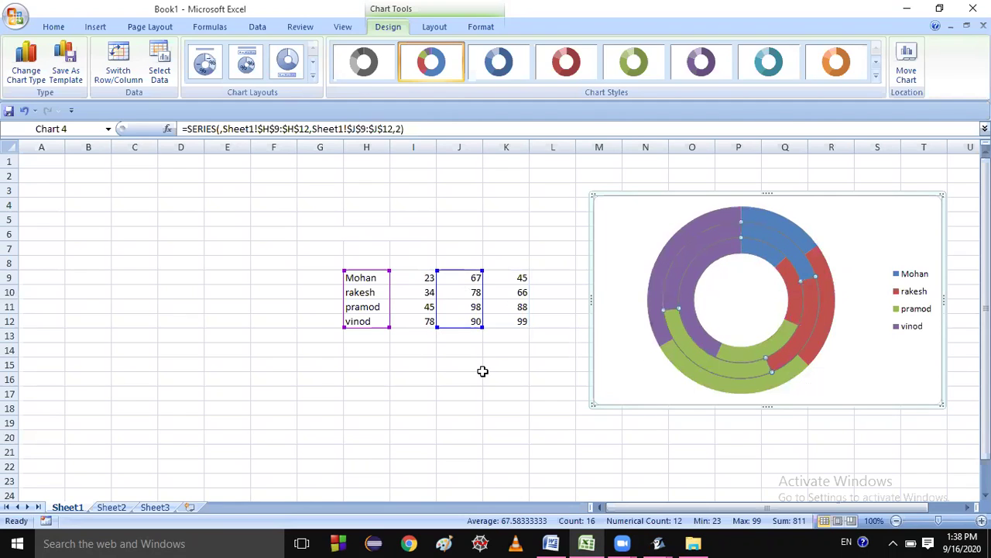
{"action": "left_click_drag", "start_coordinate": [754, 389], "coordinate": [723, 371]}
{"action": "key", "text": "Down"}
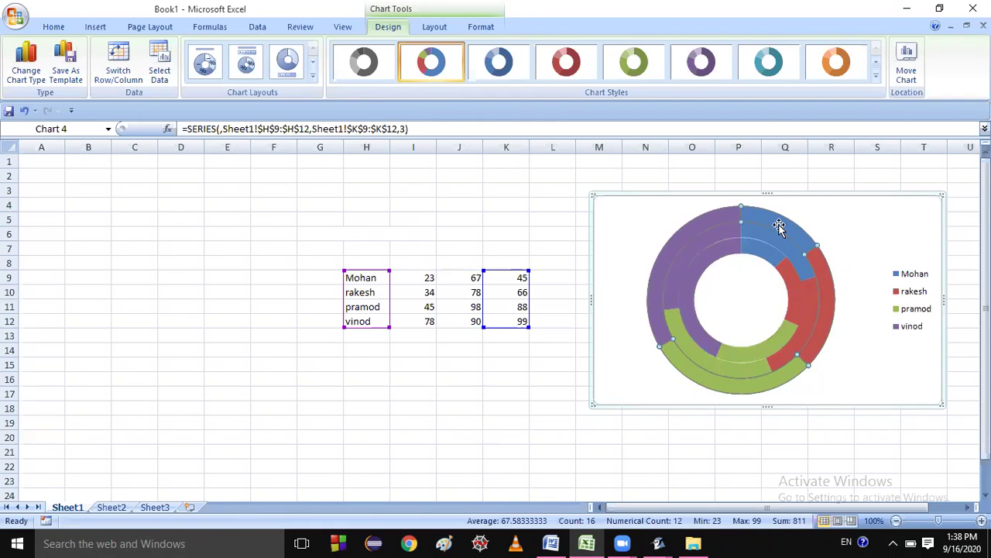
{"action": "left_click", "coordinate": [765, 255]}
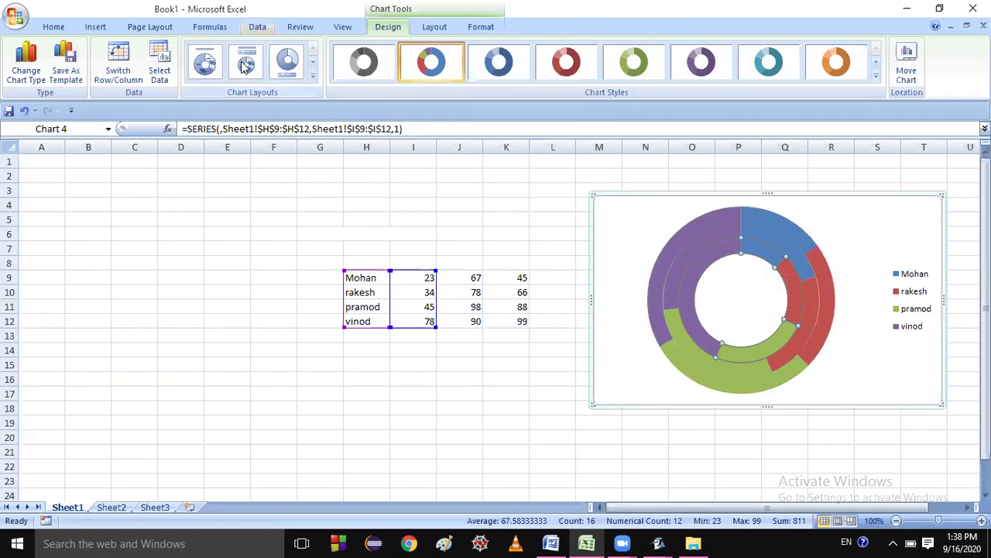
{"action": "scroll", "coordinate": [239, 54], "scroll_direction": "up", "scroll_amount": 3}
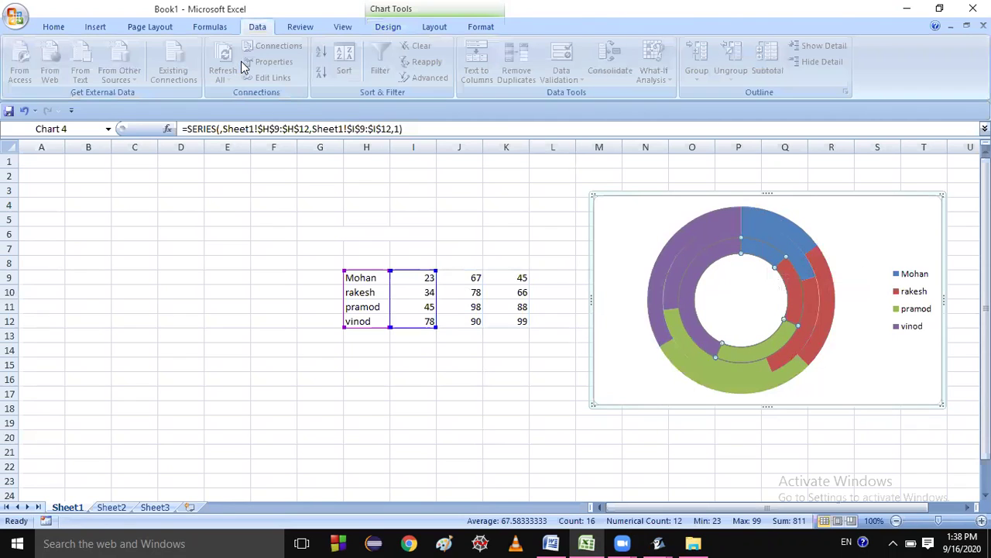
{"action": "left_click", "coordinate": [88, 27]}
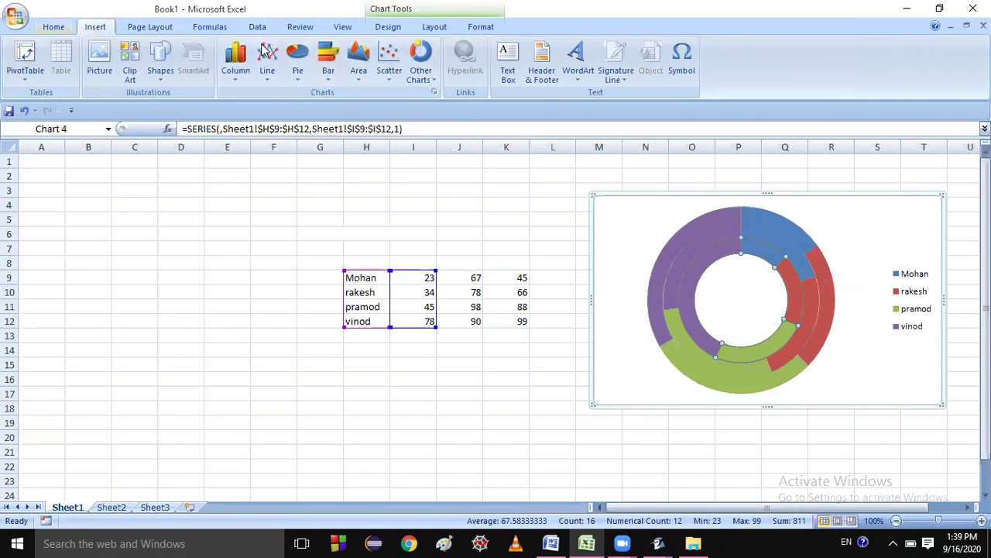
{"action": "left_click", "coordinate": [422, 76]}
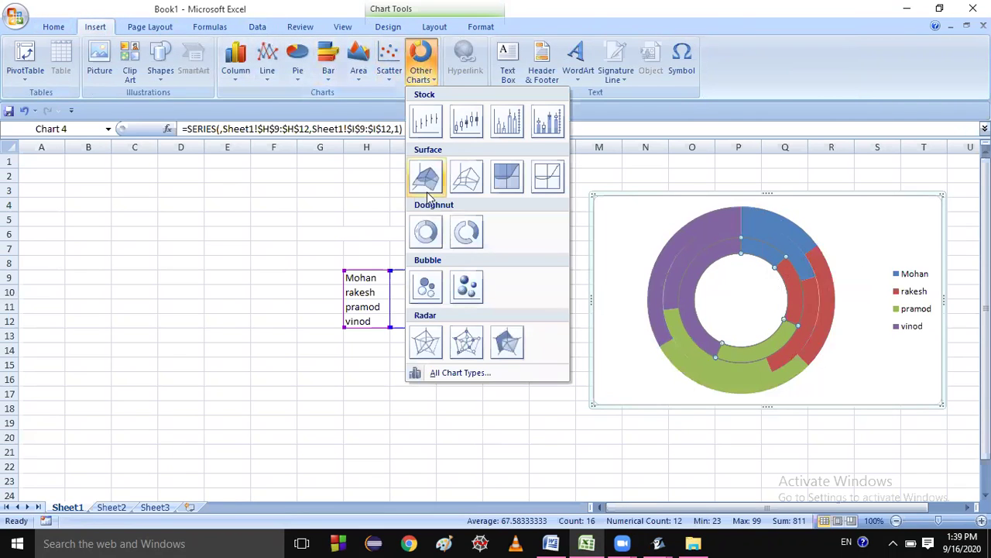
{"action": "left_click", "coordinate": [428, 237]}
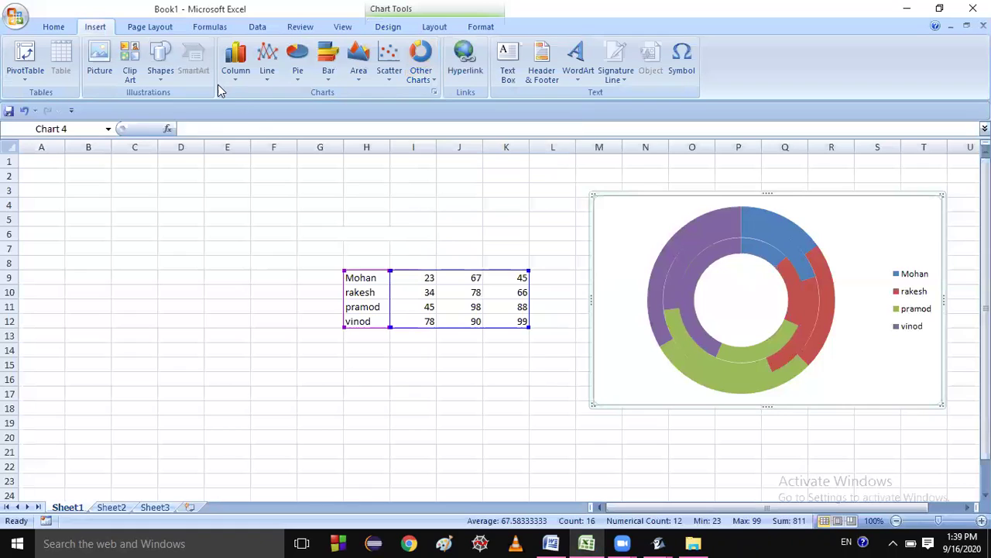
{"action": "left_click", "coordinate": [421, 76]}
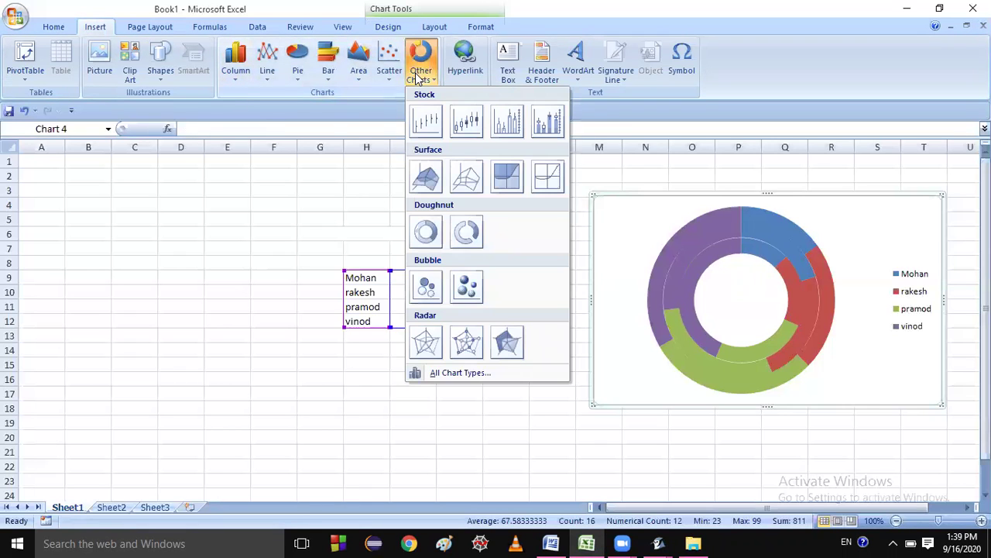
{"action": "left_click", "coordinate": [354, 276]}
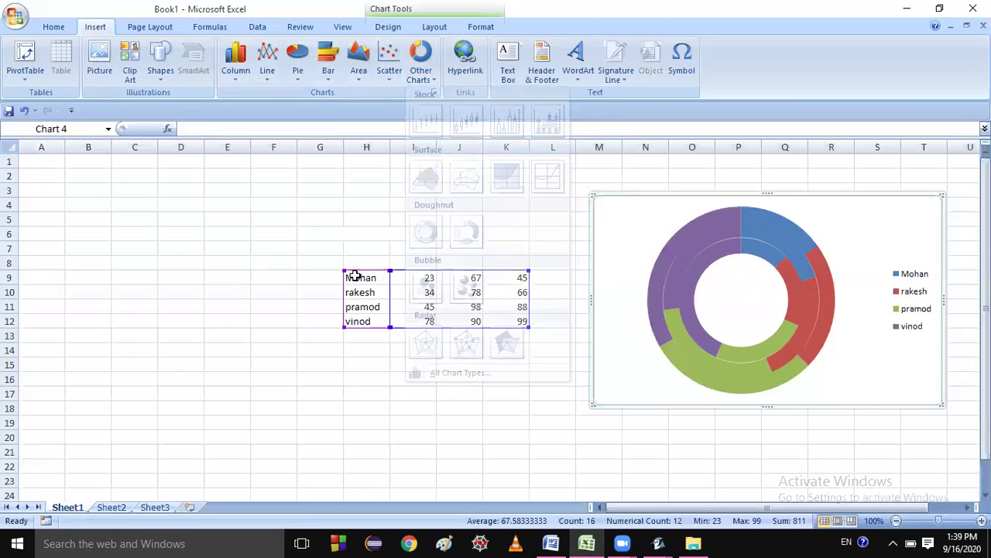
{"action": "left_click", "coordinate": [421, 74]}
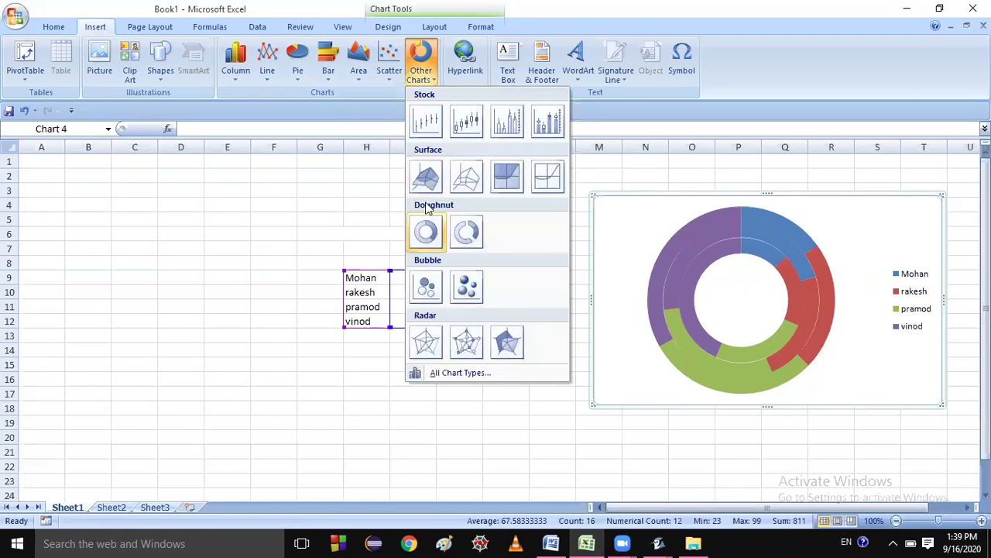
{"action": "left_click", "coordinate": [425, 170]}
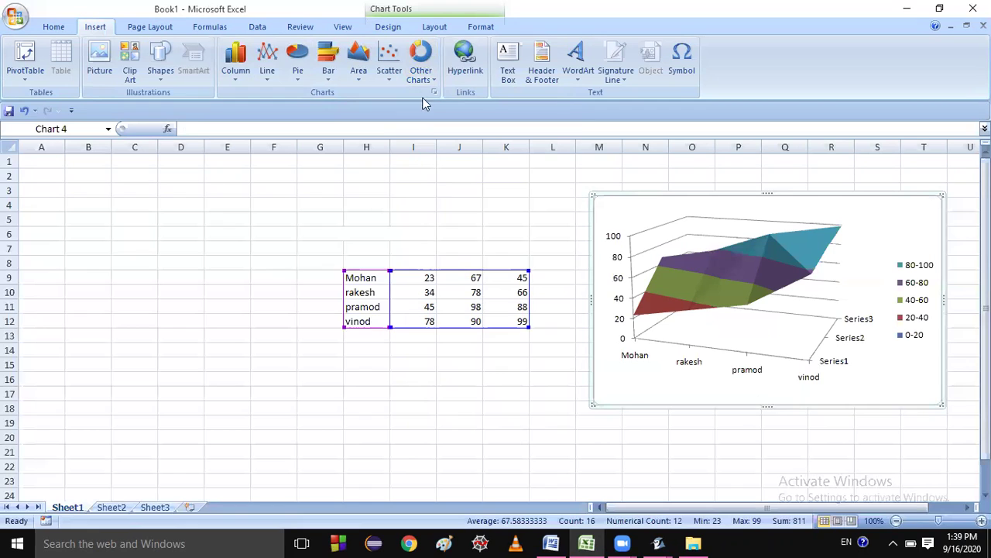
{"action": "left_click", "coordinate": [428, 78]}
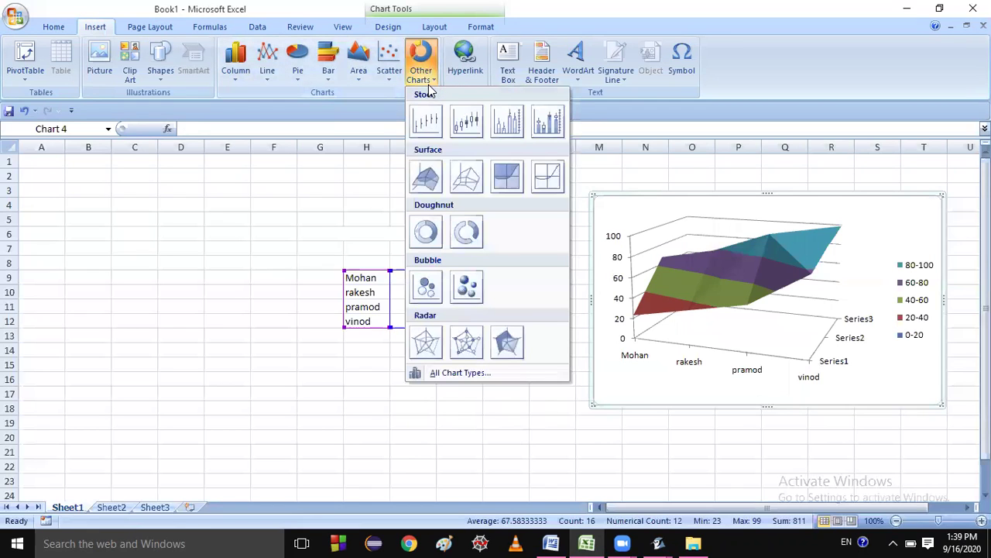
{"action": "left_click", "coordinate": [426, 231]}
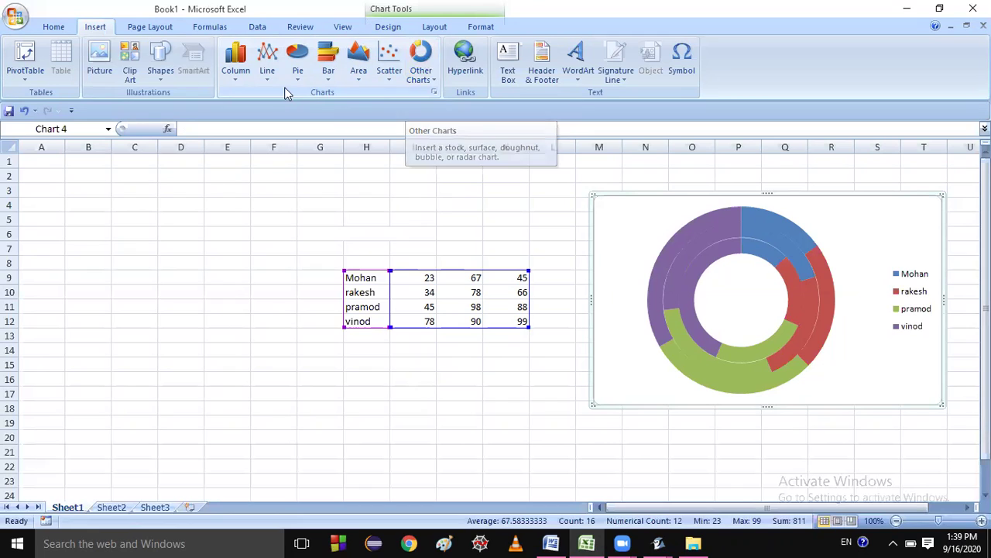
{"action": "left_click", "coordinate": [756, 293]}
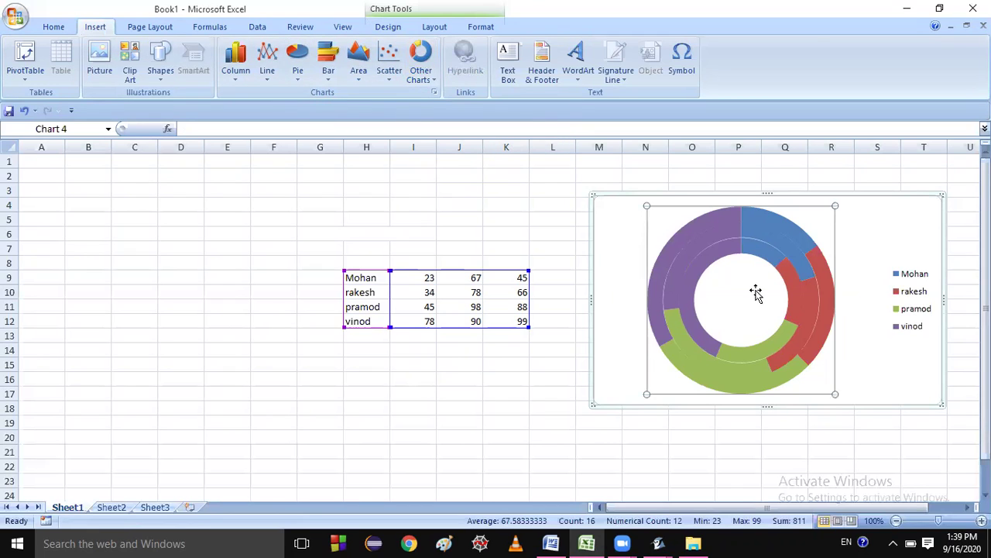
Try doughnut Chart Layouts 1 and 2, then apply Layout 3 with the legend below and no title
{"action": "left_click", "coordinate": [755, 293]}
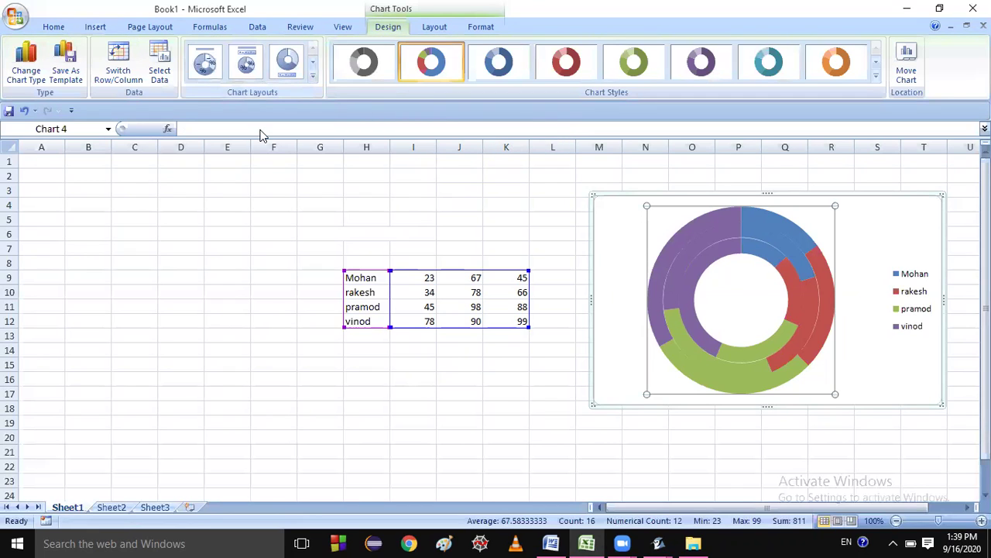
{"action": "left_click", "coordinate": [247, 62]}
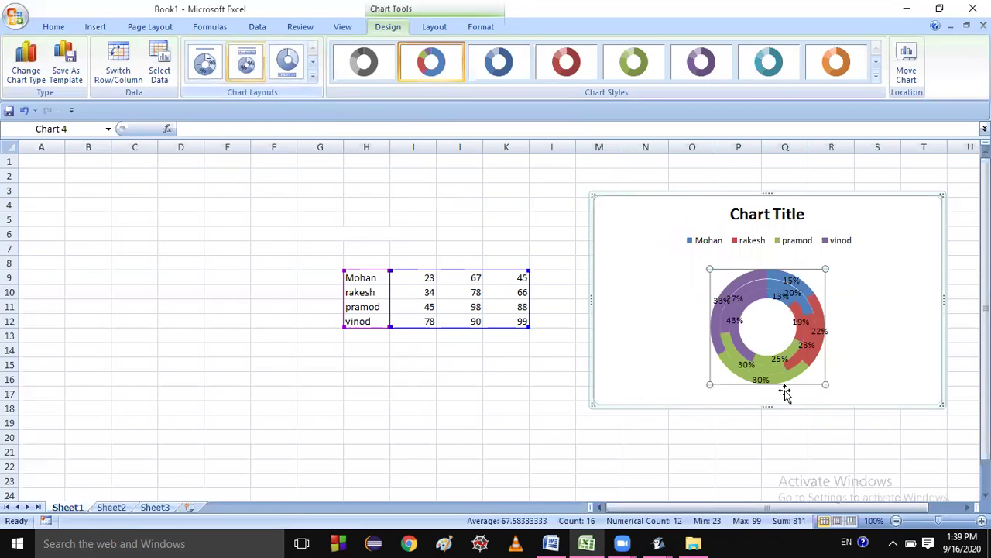
{"action": "left_click", "coordinate": [902, 355]}
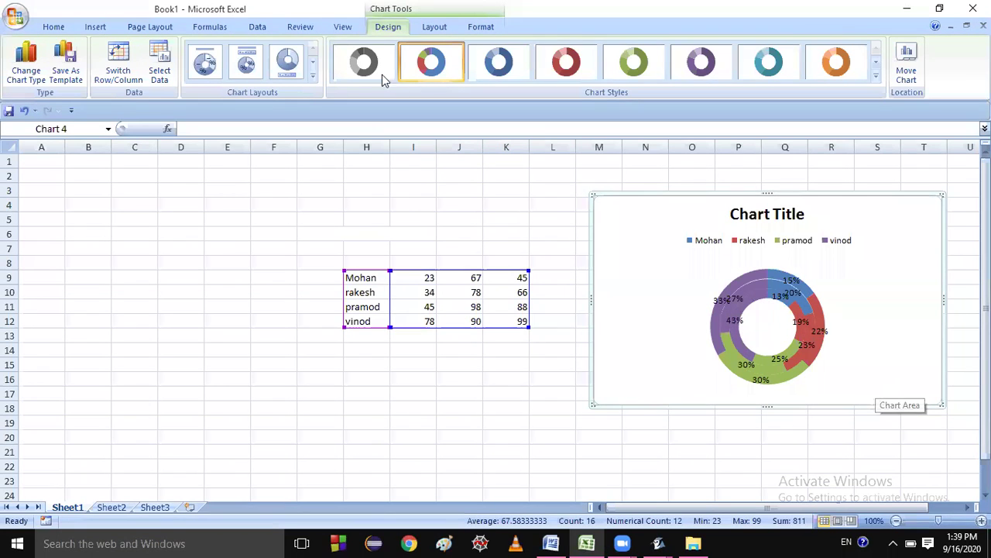
{"action": "left_click", "coordinate": [215, 69]}
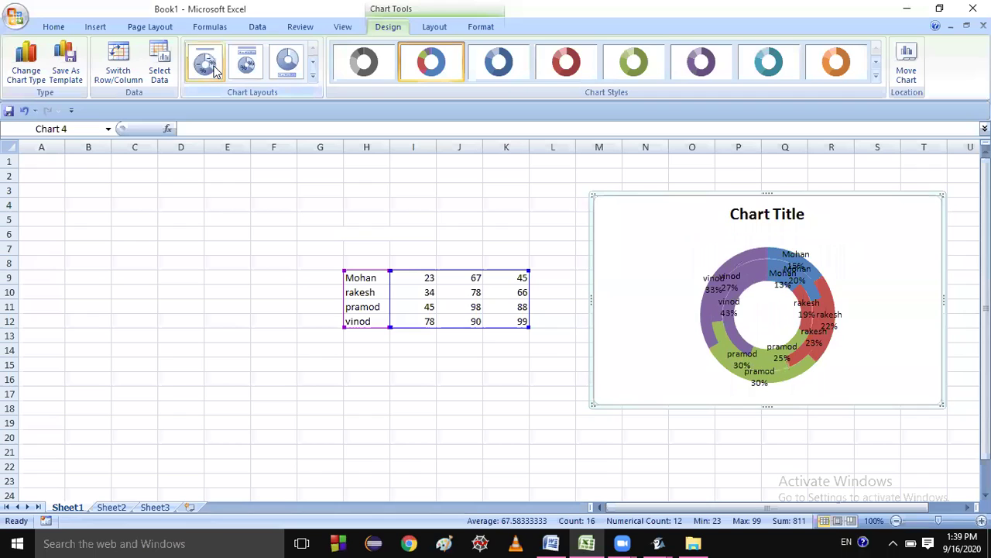
{"action": "left_click", "coordinate": [244, 68]}
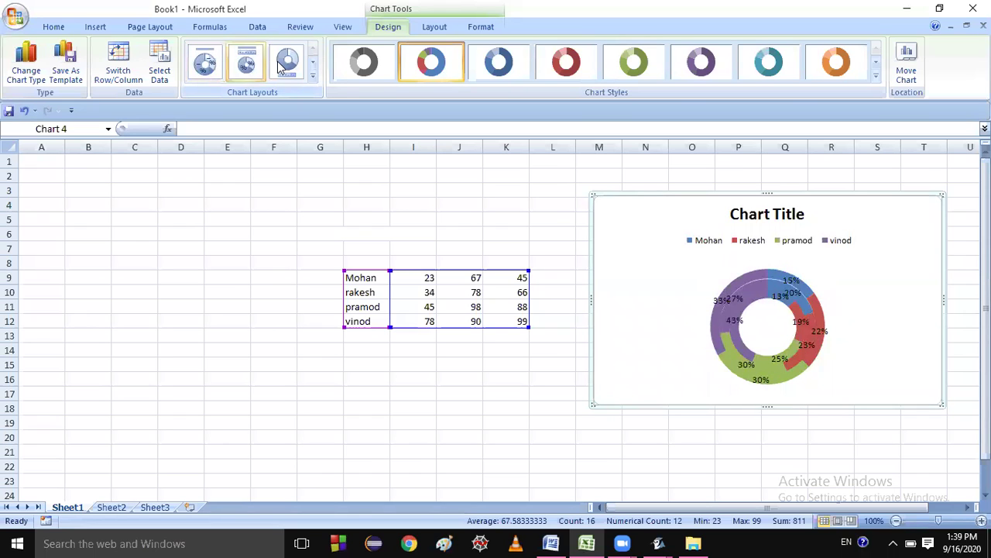
{"action": "left_click", "coordinate": [285, 66]}
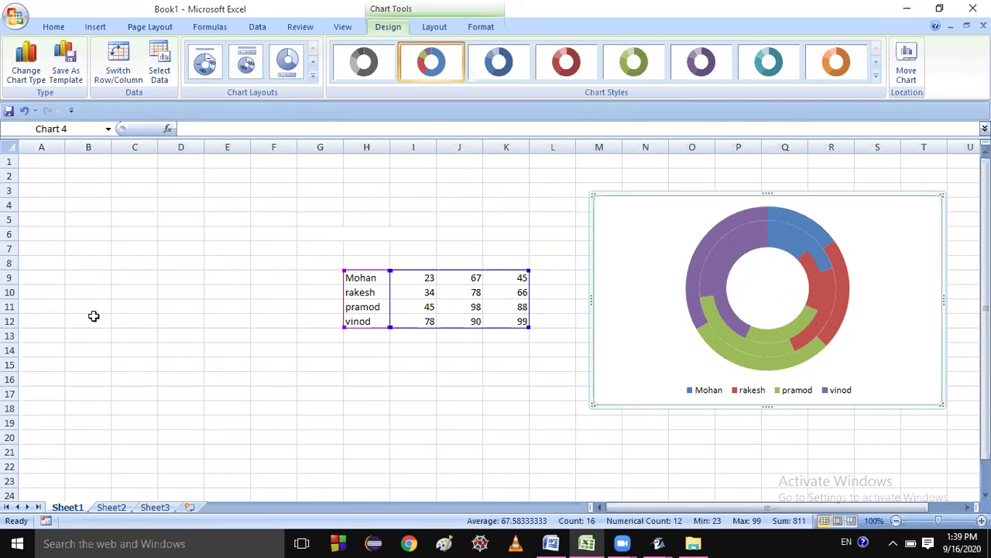
{"action": "left_click", "coordinate": [422, 277]}
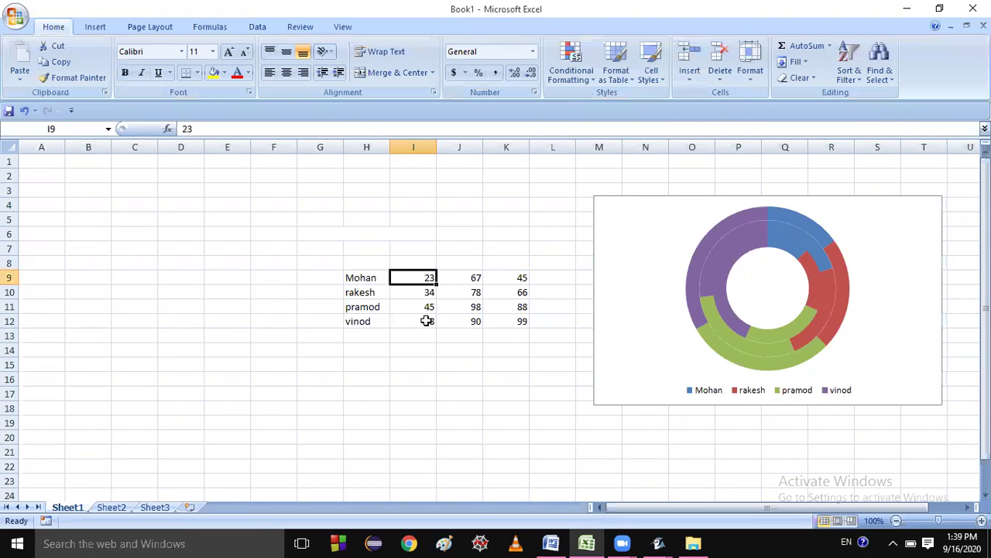
{"action": "left_click_drag", "start_coordinate": [425, 271], "coordinate": [426, 321]}
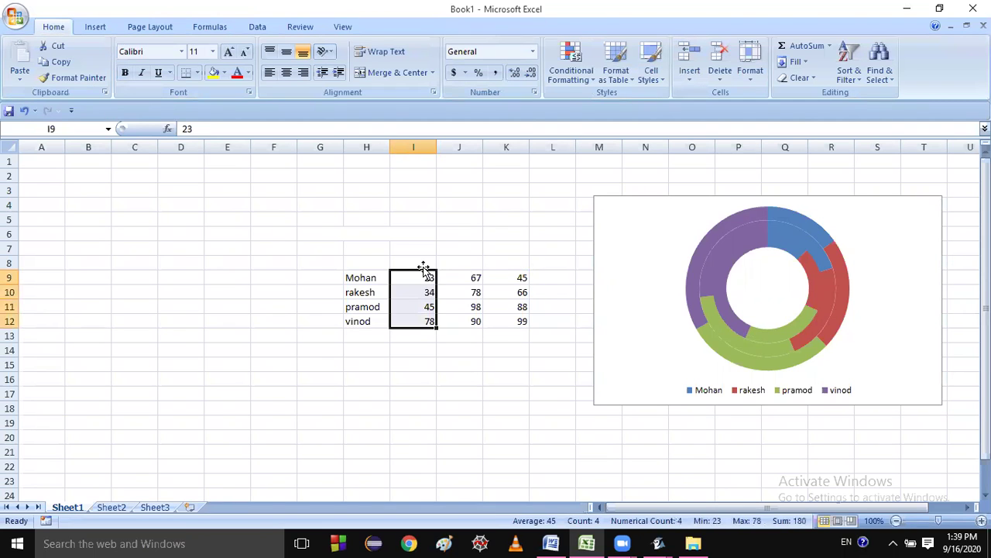
{"action": "left_click", "coordinate": [471, 277]}
{"action": "left_click_drag", "start_coordinate": [471, 277], "coordinate": [465, 338]}
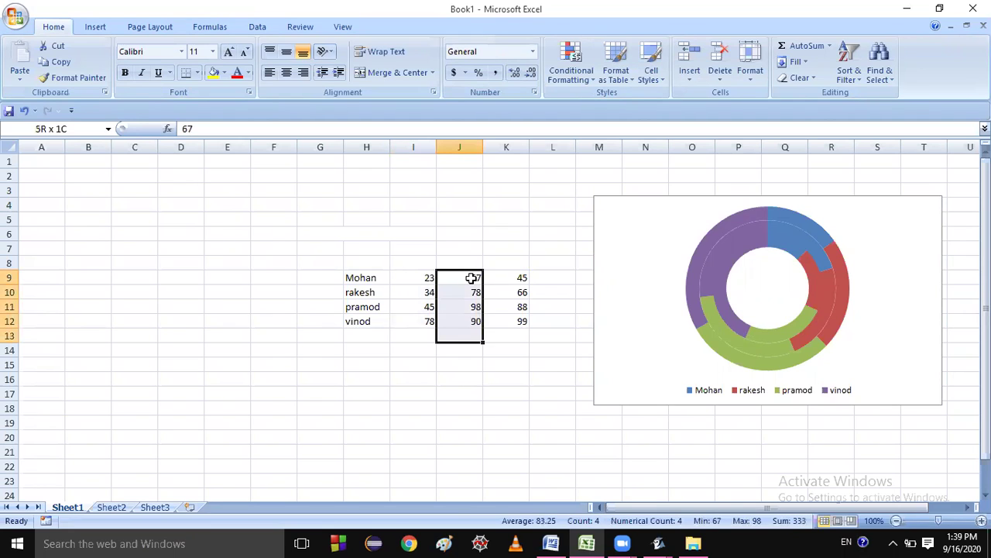
{"action": "left_click_drag", "start_coordinate": [508, 277], "coordinate": [510, 320]}
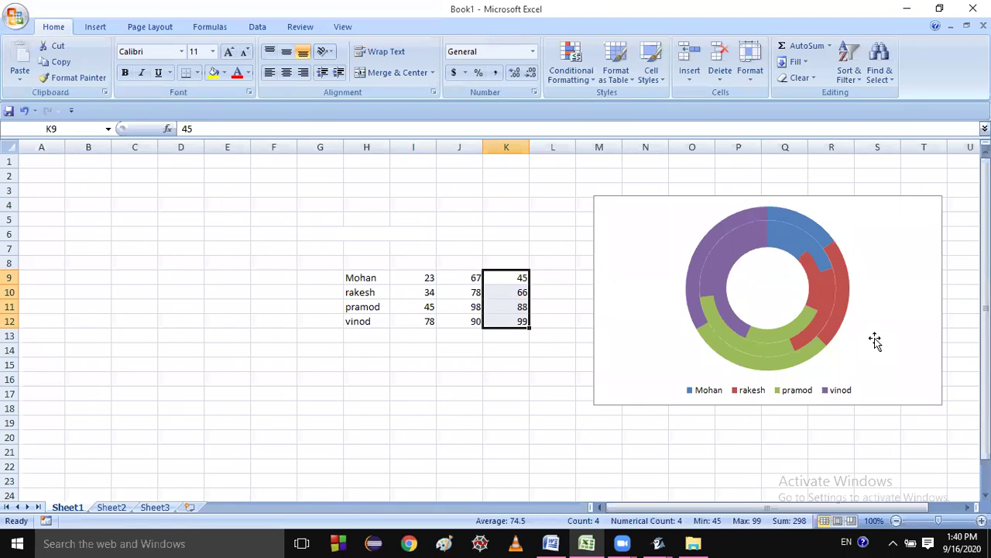
{"action": "left_click", "coordinate": [804, 320]}
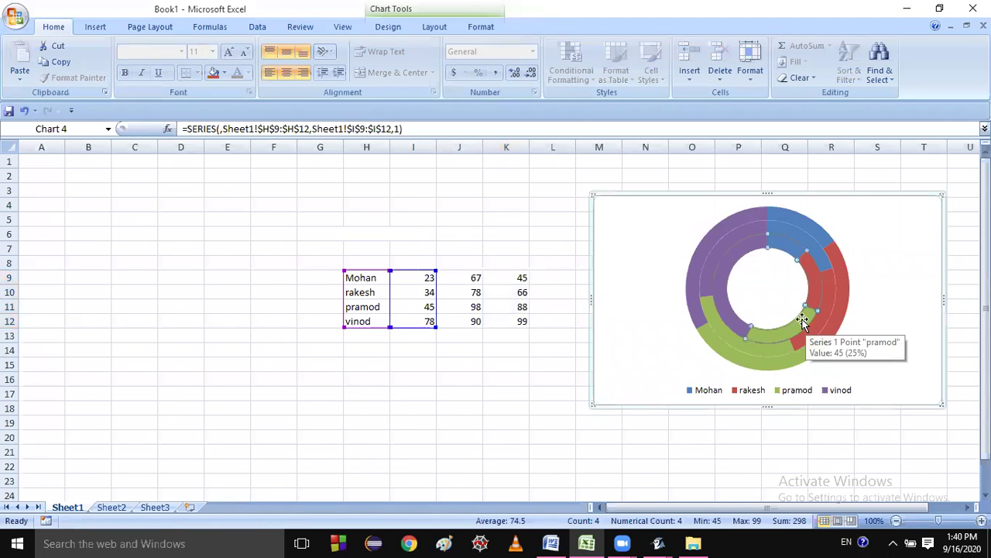
{"action": "left_click", "coordinate": [732, 341]}
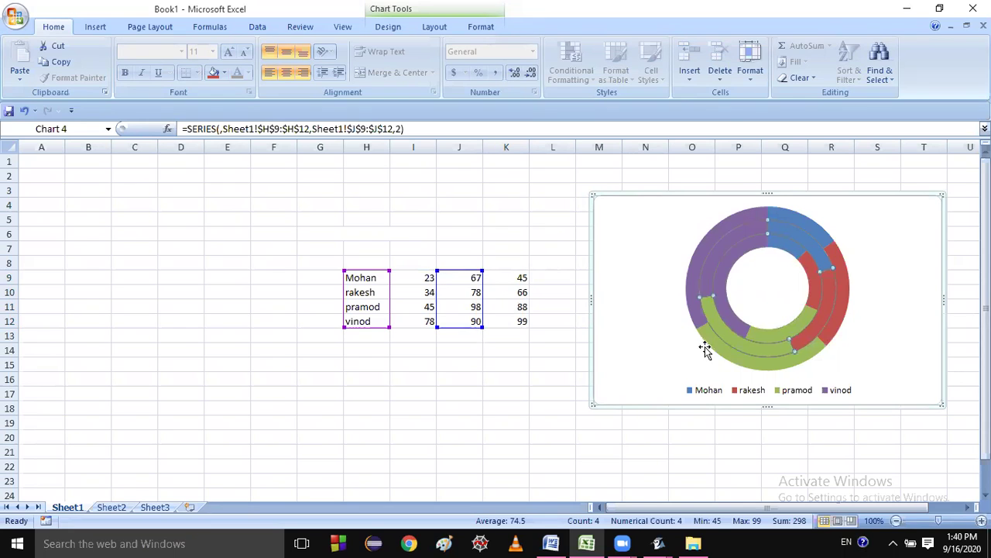
{"action": "left_click", "coordinate": [708, 345]}
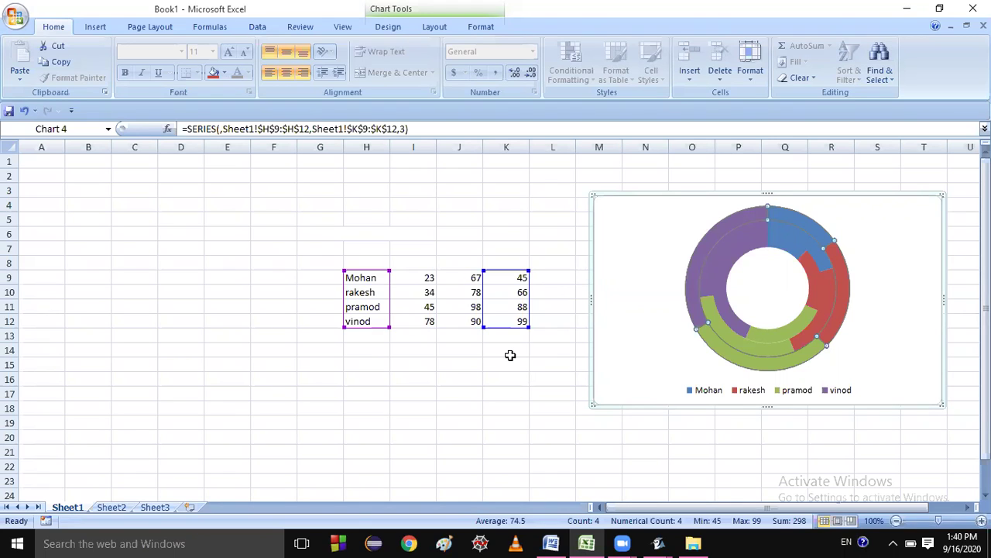
{"action": "left_click", "coordinate": [899, 237]}
{"action": "left_click", "coordinate": [899, 238]}
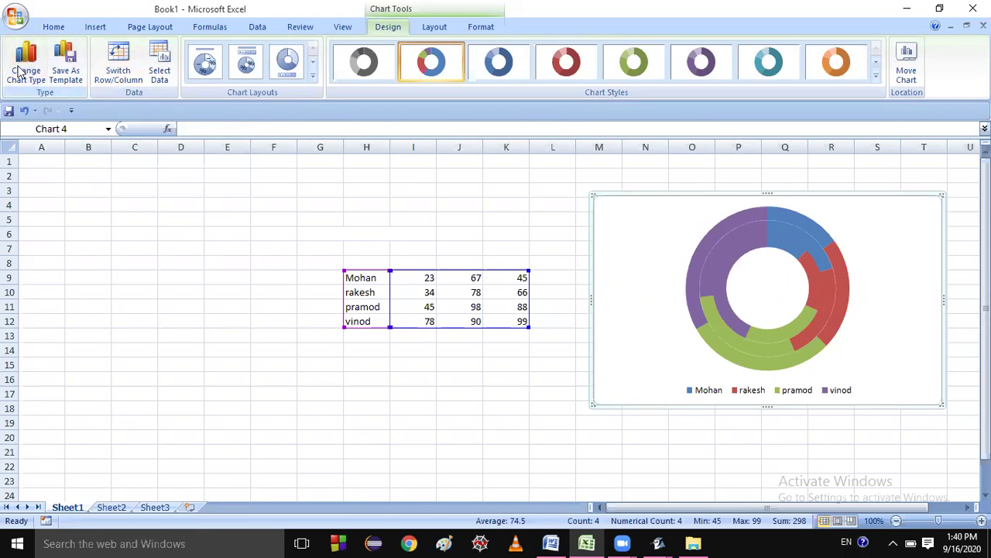
Change the doughnut chart's type to the basic Radar chart
{"action": "left_click", "coordinate": [26, 66]}
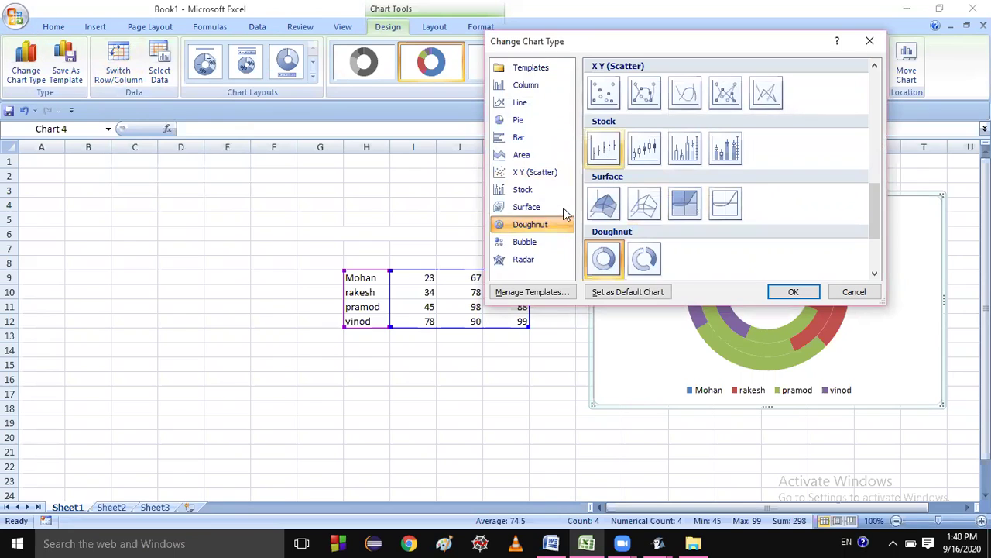
{"action": "left_click", "coordinate": [533, 260]}
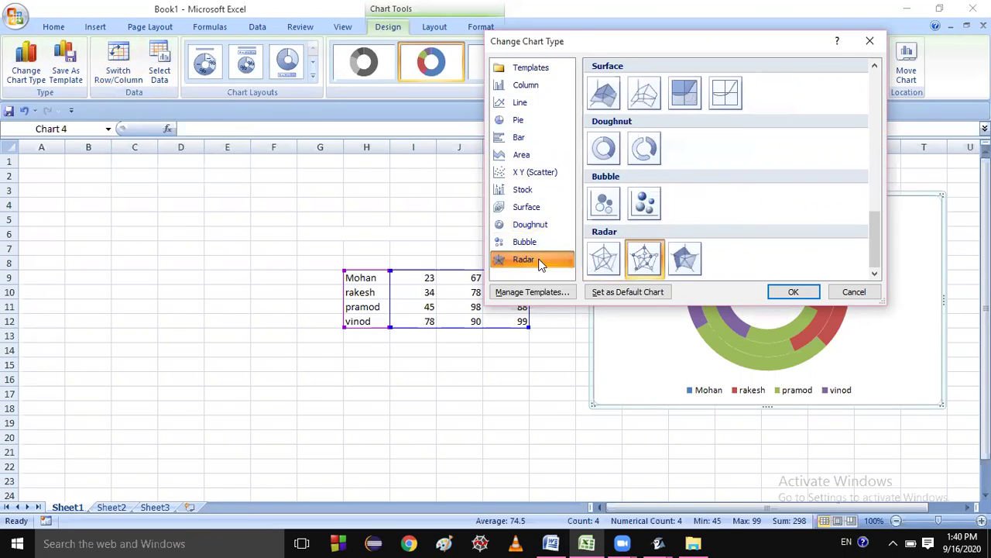
{"action": "left_click", "coordinate": [599, 264]}
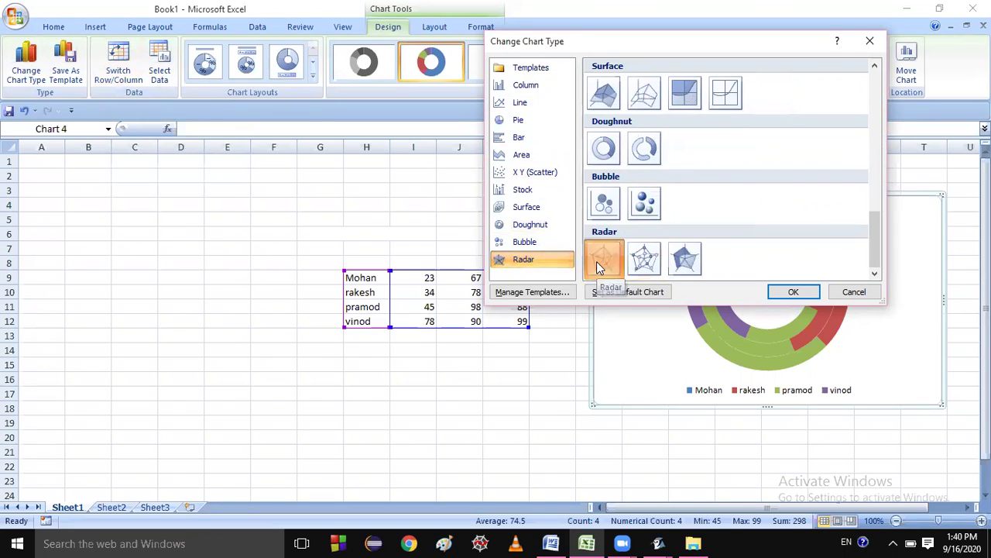
{"action": "left_click", "coordinate": [772, 292]}
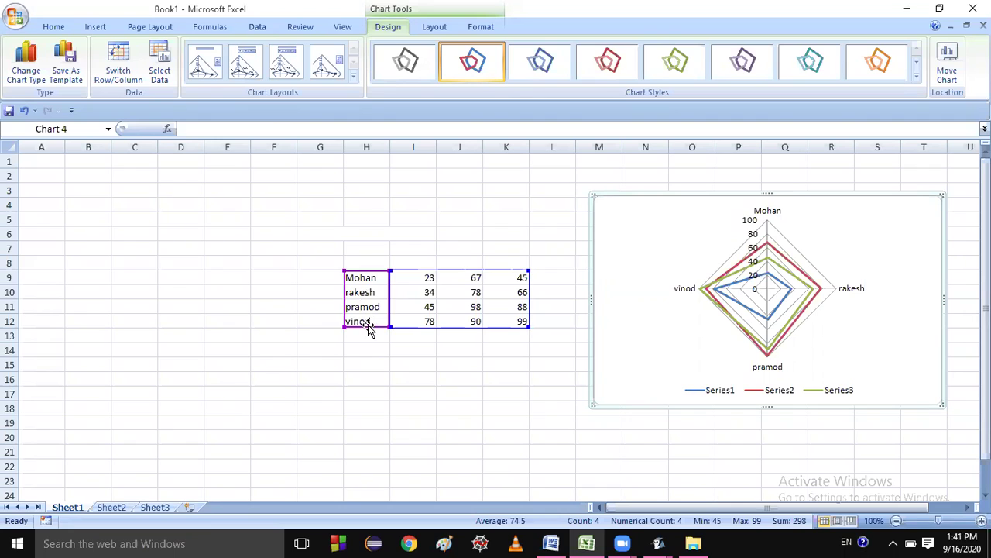
Select the radar's labels, legend and Series1, Series3, Series2 to see each series' mark column
{"action": "left_click", "coordinate": [686, 289]}
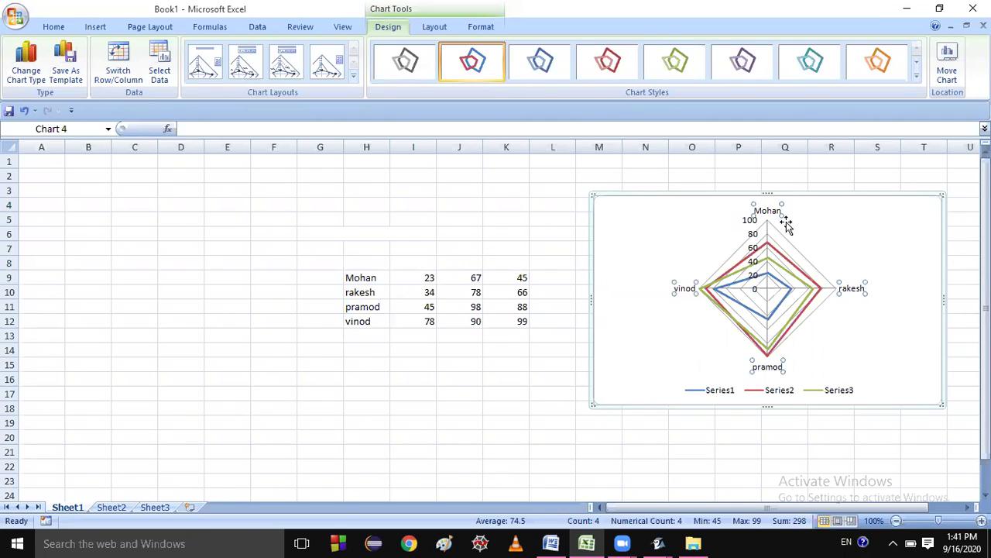
{"action": "left_click", "coordinate": [741, 398]}
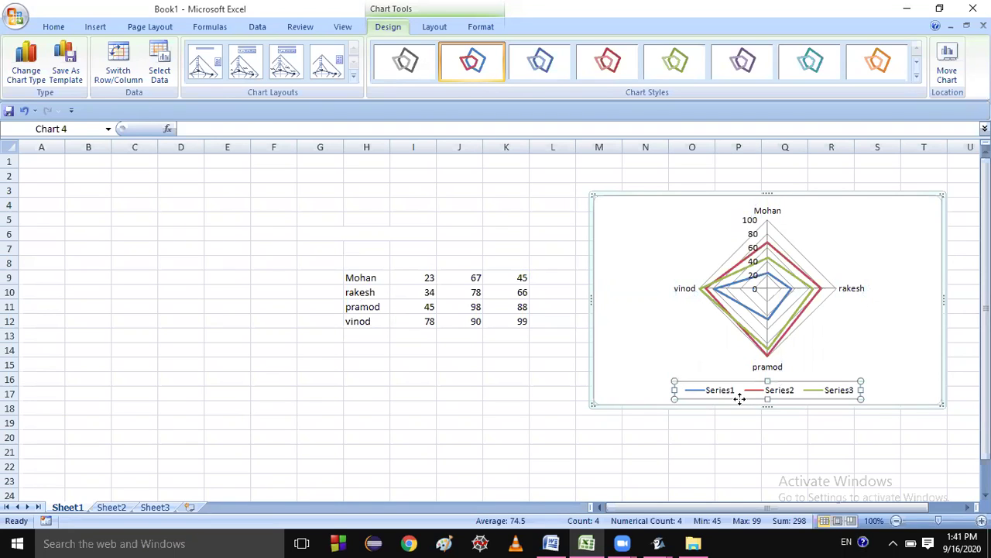
{"action": "left_click", "coordinate": [426, 290]}
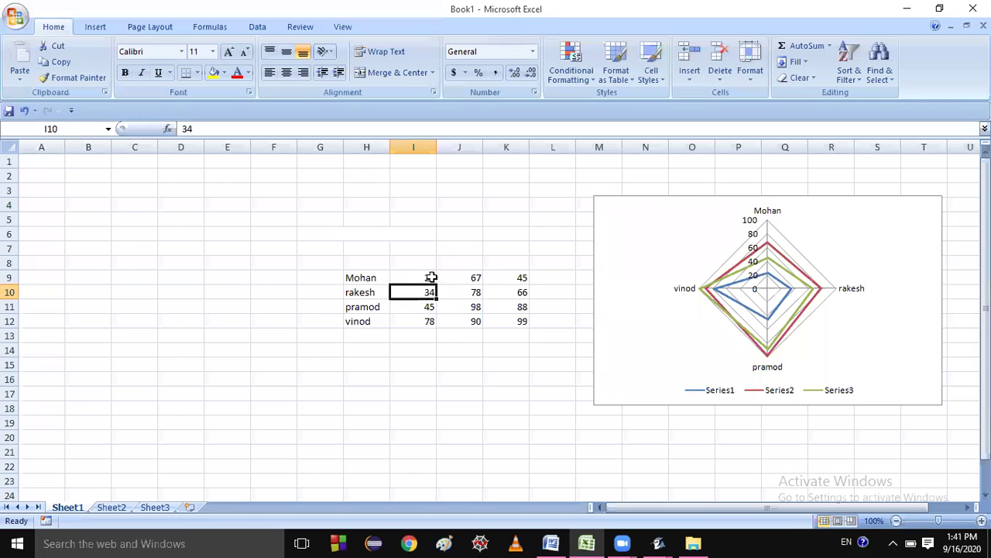
{"action": "left_click", "coordinate": [430, 278]}
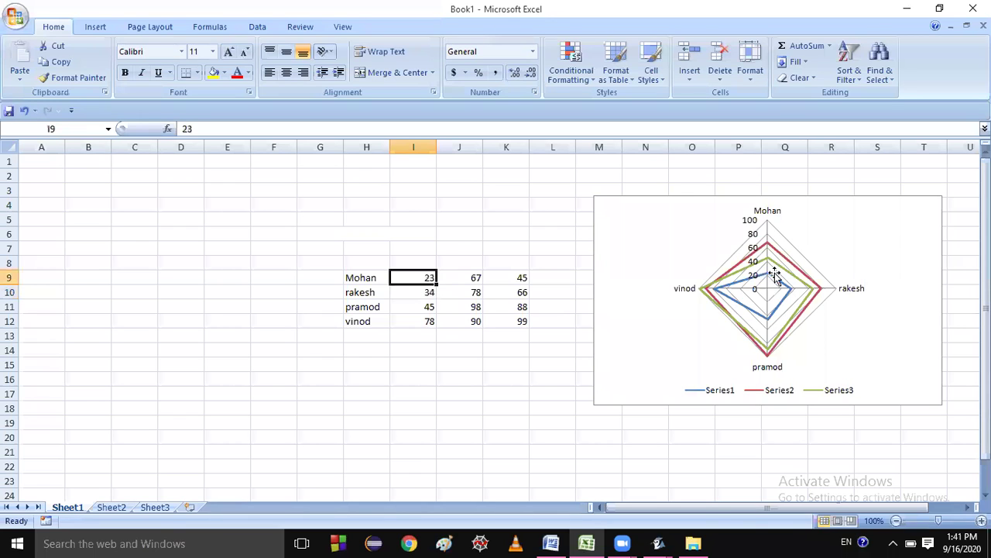
{"action": "left_click", "coordinate": [713, 288]}
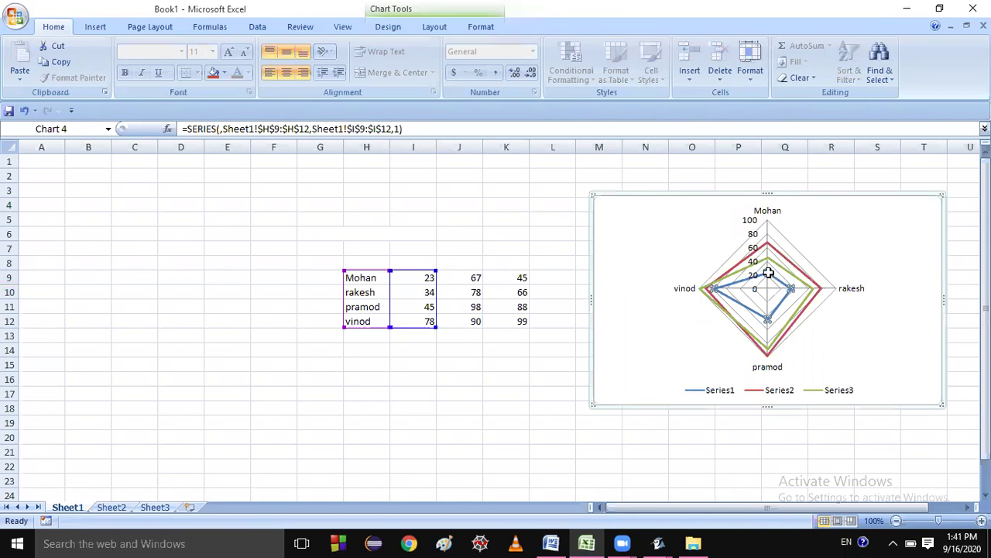
{"action": "mouse_move", "coordinate": [748, 290]}
{"action": "left_click", "coordinate": [767, 261]}
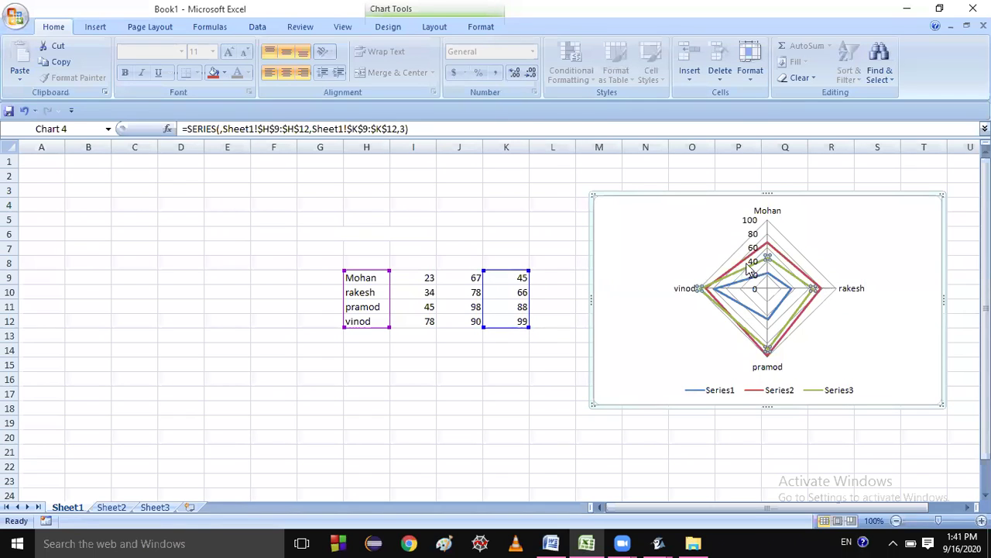
{"action": "left_click", "coordinate": [766, 246]}
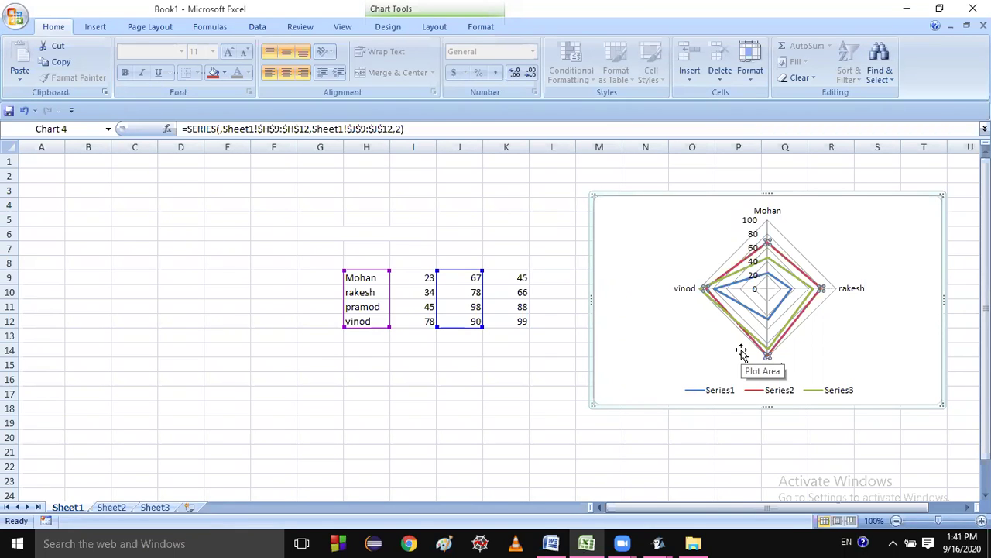
In Word, add the heading 'Radar Chart:-' and the line 'It compare the aggregate values of several data series.'
{"action": "left_click", "coordinate": [551, 543]}
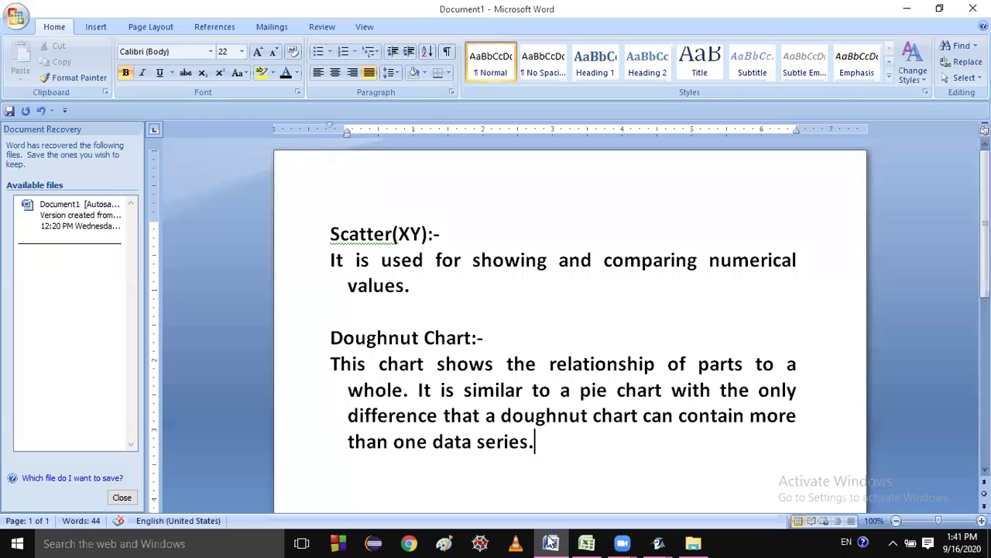
{"action": "key", "text": "Return"}
{"action": "key", "text": "Return"}
{"action": "type", "text": "Radar Chart:-"}
{"action": "key", "text": "Return"}
{"action": "type", "text": "It comoare"}
{"action": "key", "text": "BackSpace"}
{"action": "key", "text": "BackSpace"}
{"action": "key", "text": "BackSpace"}
{"action": "key", "text": "BackSpace"}
{"action": "type", "text": "pare "}
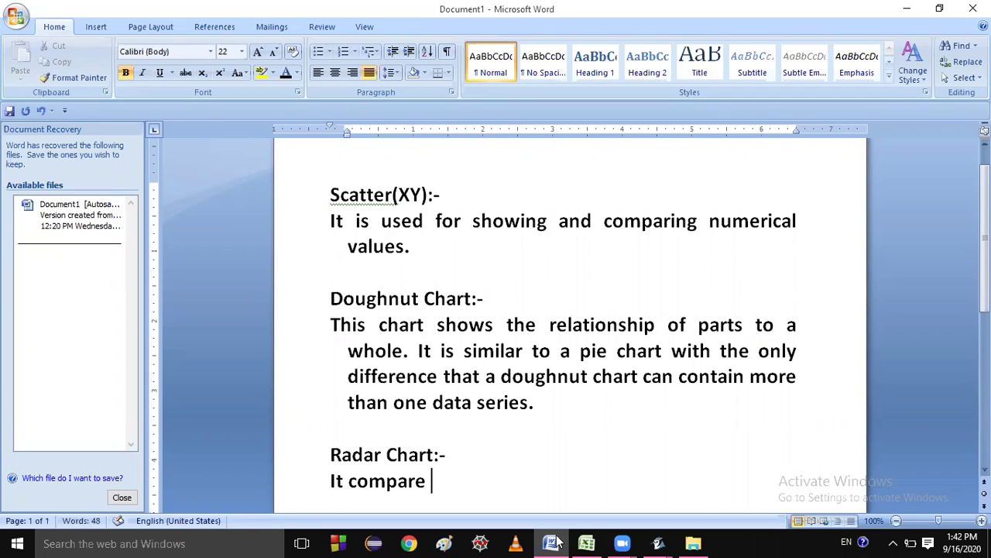
{"action": "type", "text": "the aggr"}
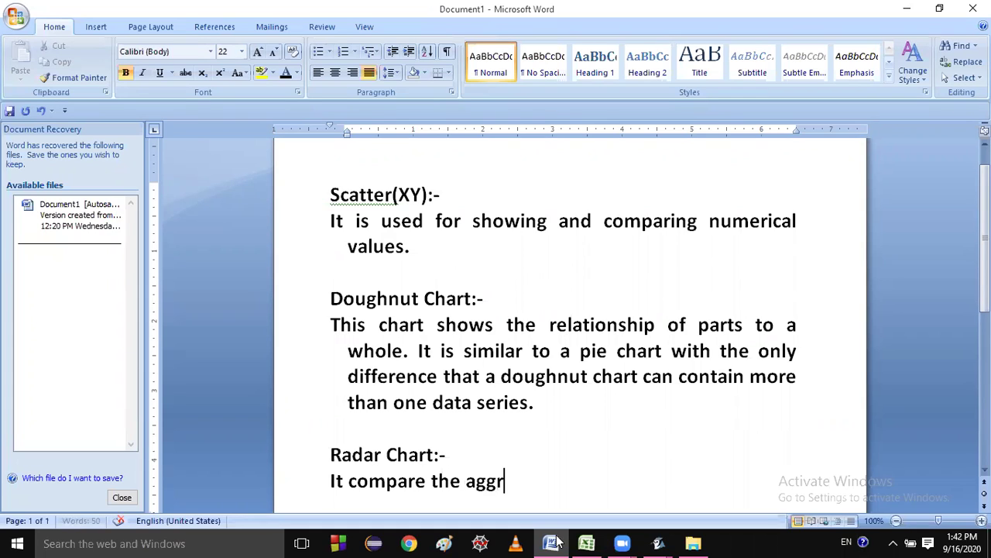
{"action": "type", "text": "egate values of ser"}
{"action": "key", "text": "BackSpace"}
{"action": "type", "text": "veral "}
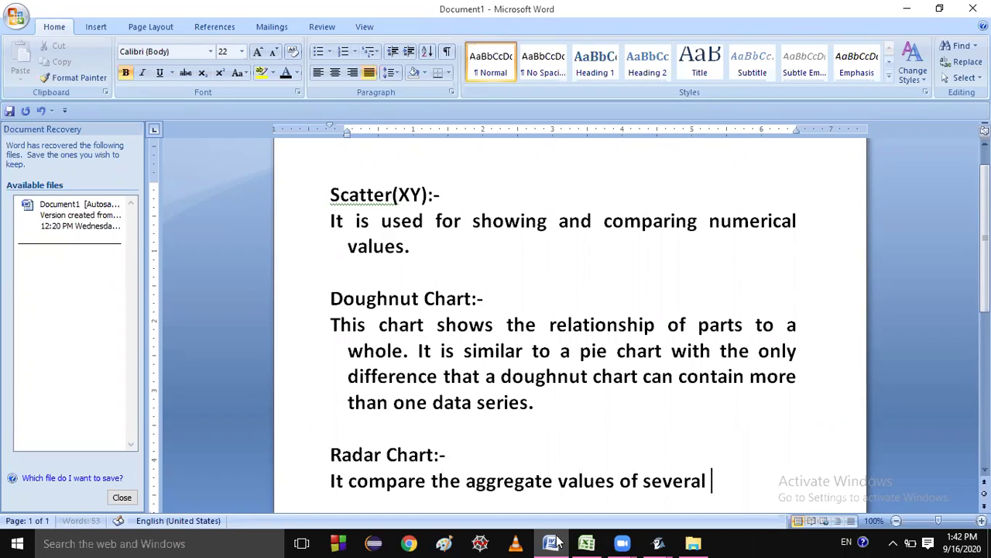
{"action": "type", "text": "data seri"}
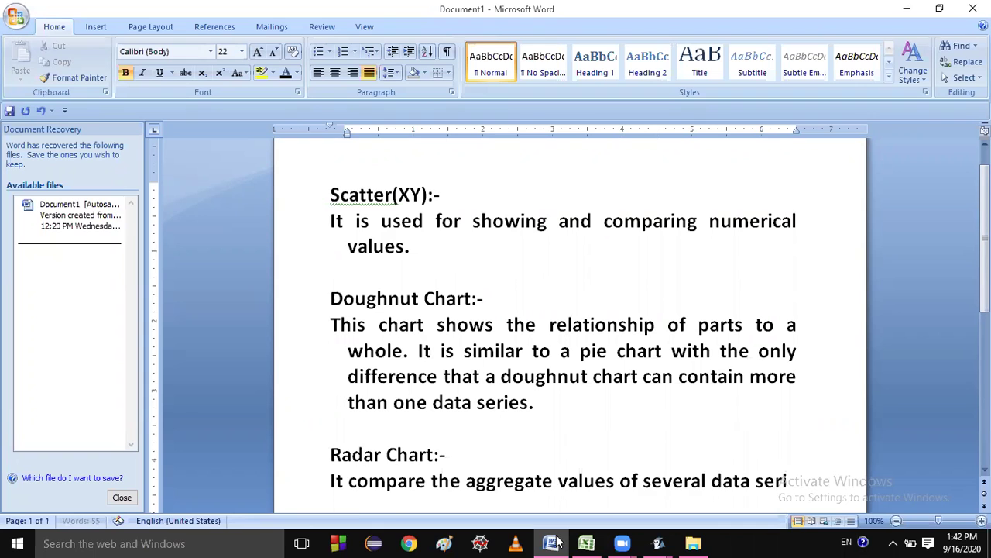
{"action": "type", "text": "es."}
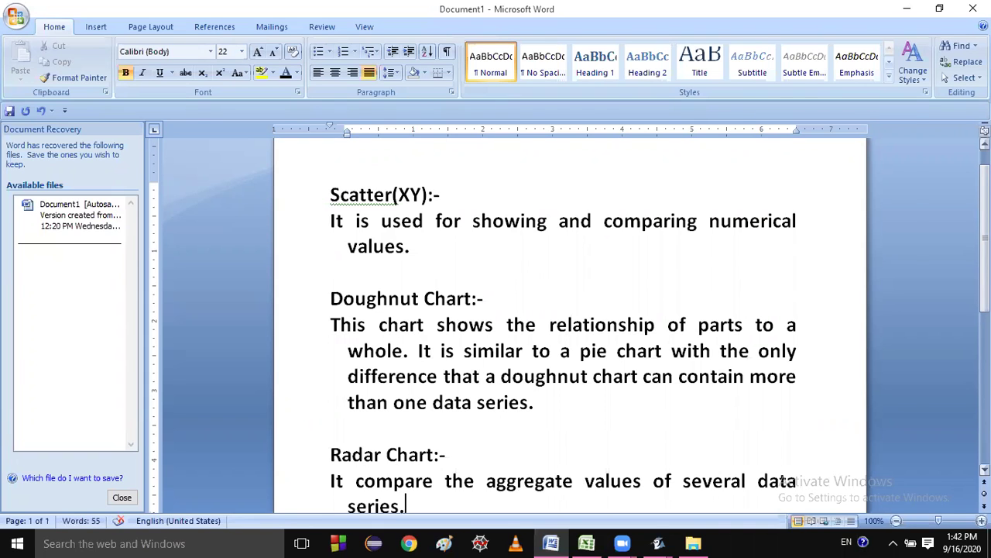
{"action": "key", "text": "alt+Tab"}
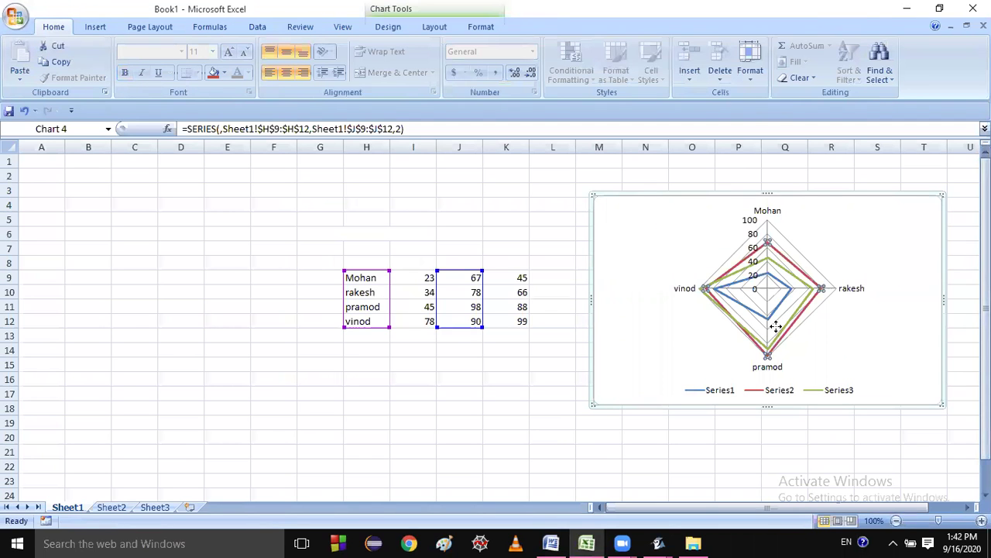
{"action": "left_click", "coordinate": [777, 328]}
{"action": "mouse_move", "coordinate": [726, 316]}
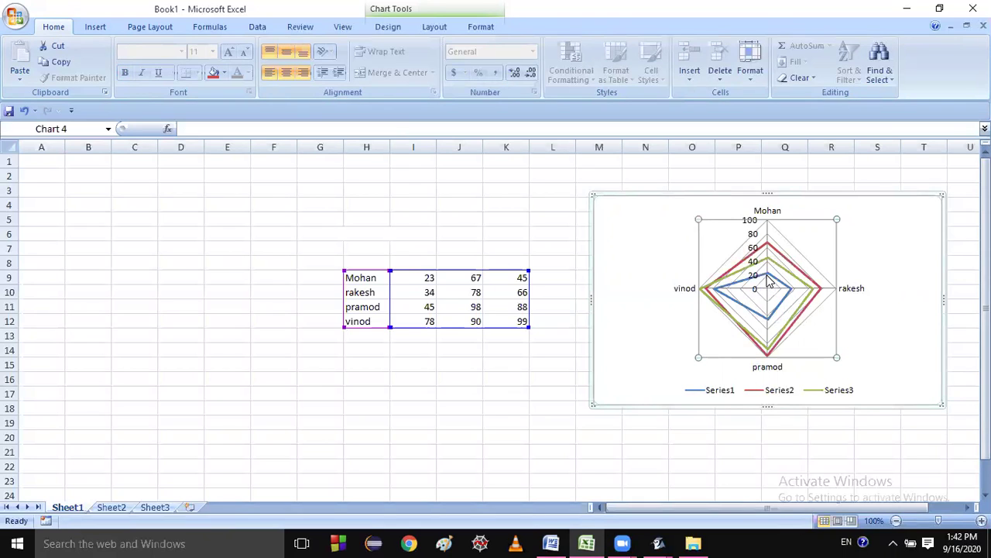
{"action": "left_click", "coordinate": [768, 276]}
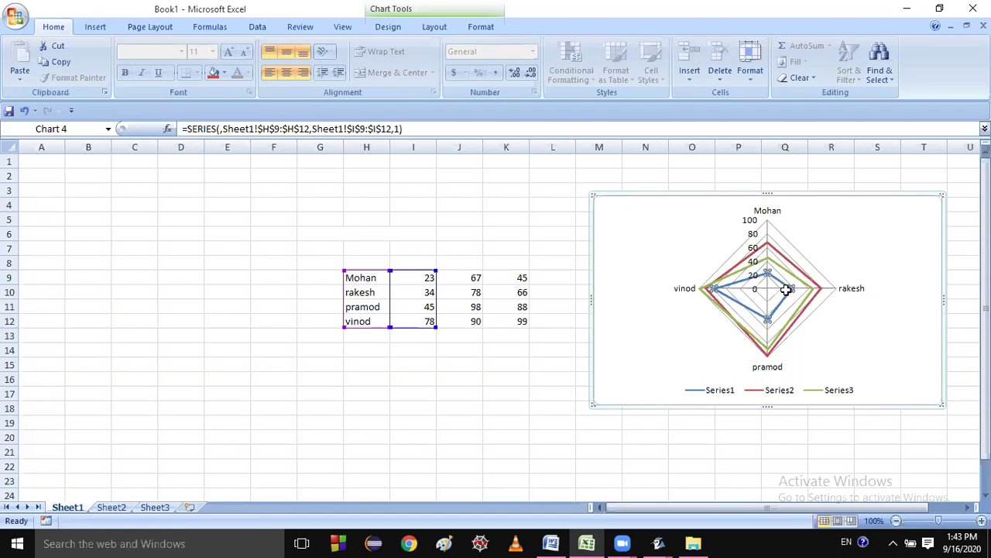
{"action": "key", "text": "alt+Tab"}
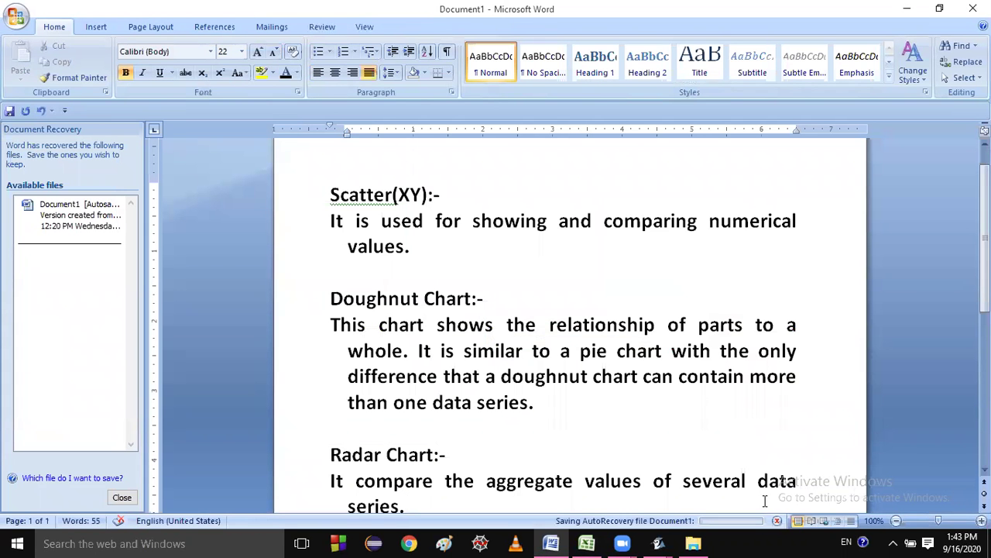
{"action": "key", "text": "alt+Tab"}
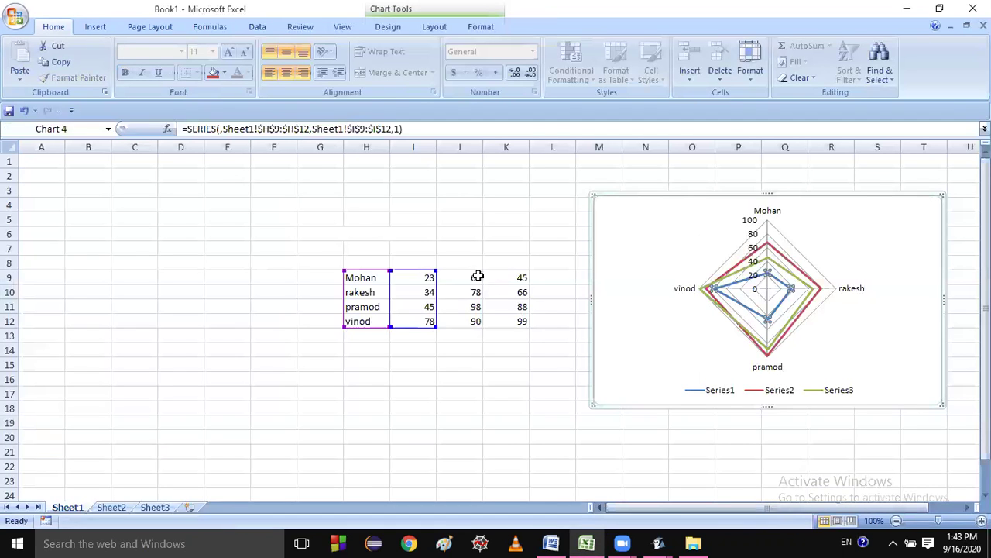
{"action": "left_click_drag", "start_coordinate": [474, 279], "coordinate": [477, 322]}
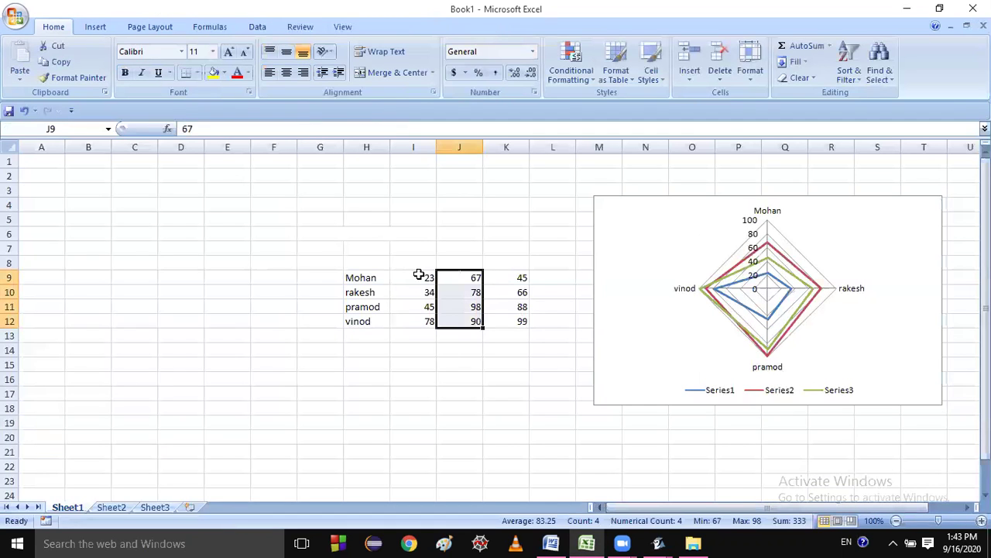
{"action": "left_click_drag", "start_coordinate": [421, 276], "coordinate": [412, 318]}
{"action": "left_click_drag", "start_coordinate": [520, 278], "coordinate": [521, 320]}
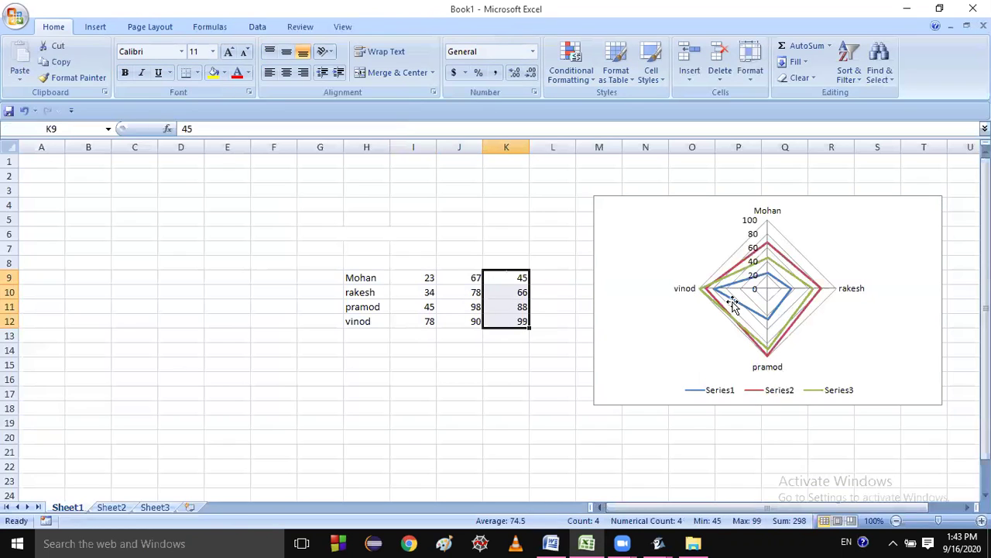
{"action": "left_click", "coordinate": [736, 307]}
{"action": "left_click", "coordinate": [745, 308]}
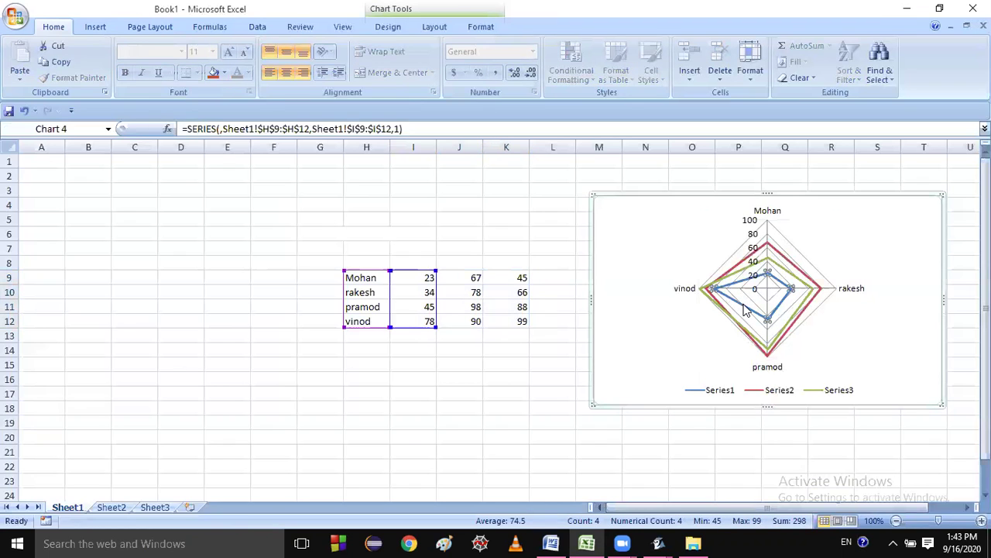
{"action": "left_click", "coordinate": [767, 256]}
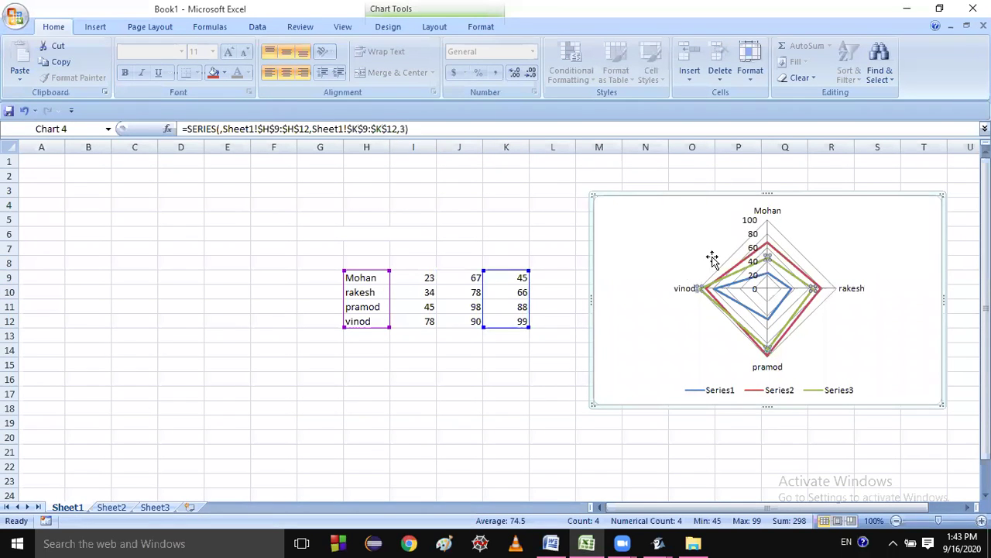
{"action": "left_click", "coordinate": [770, 244]}
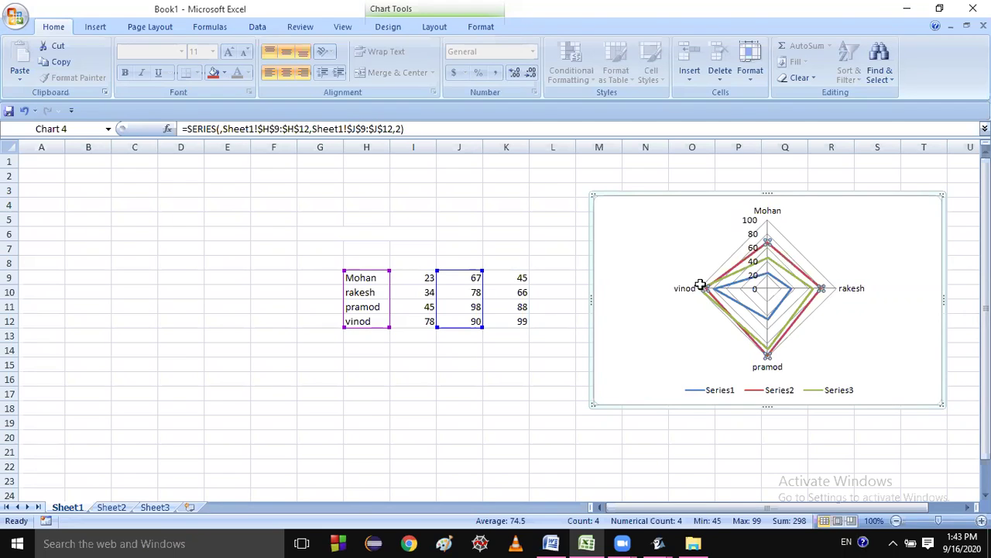
{"action": "key", "text": "alt+Tab"}
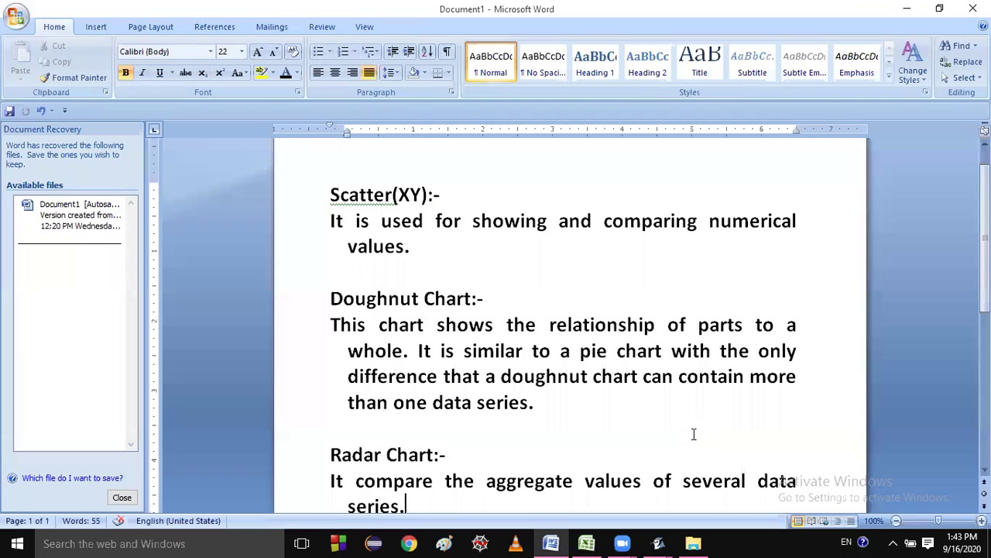
{"action": "key", "text": "alt+Tab"}
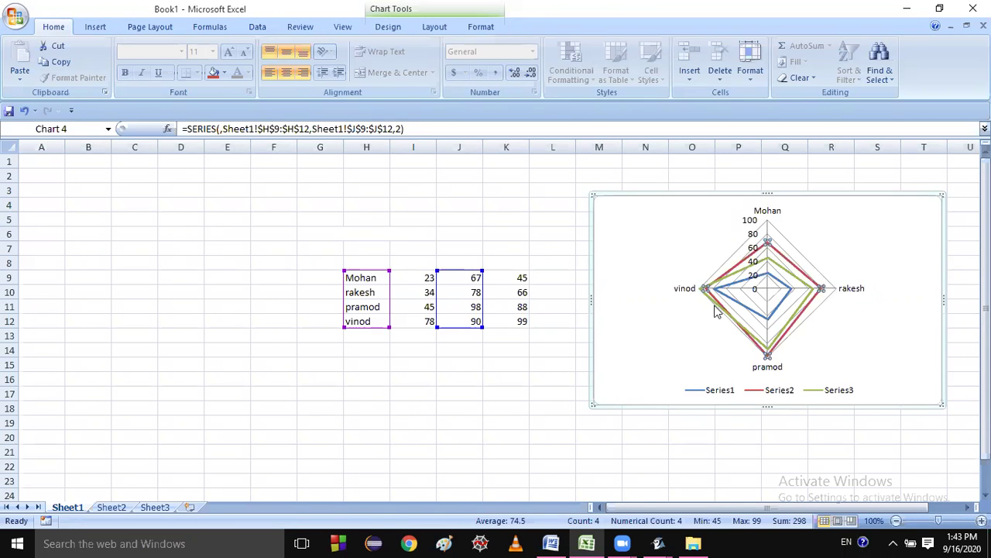
{"action": "left_click", "coordinate": [683, 289]}
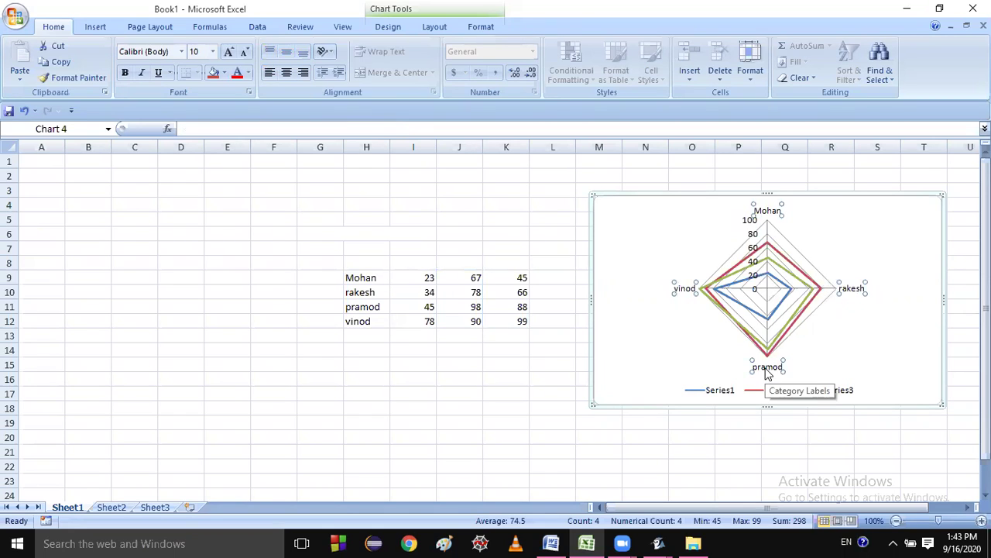
{"action": "left_click", "coordinate": [354, 279]}
{"action": "left_click", "coordinate": [362, 296]}
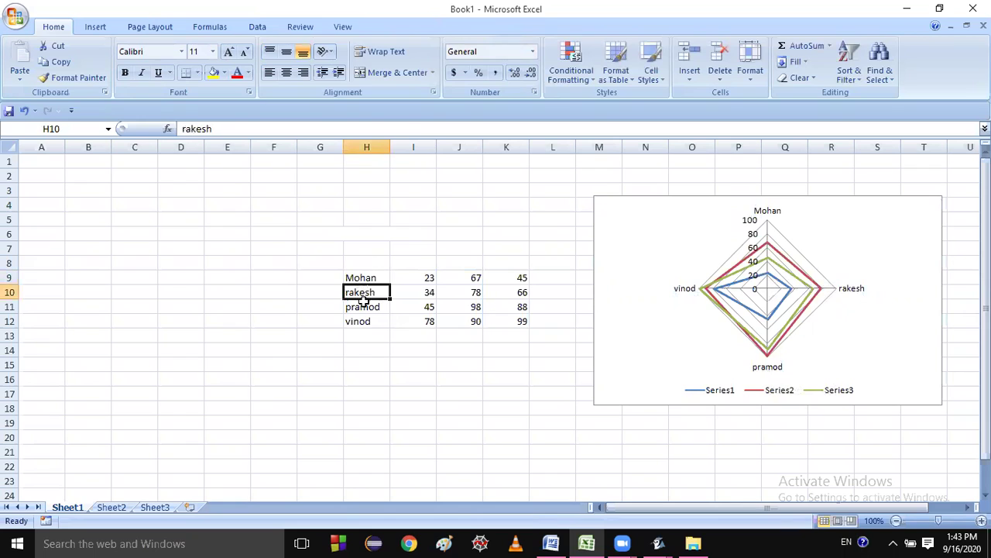
{"action": "left_click", "coordinate": [360, 308]}
{"action": "left_click", "coordinate": [361, 321]}
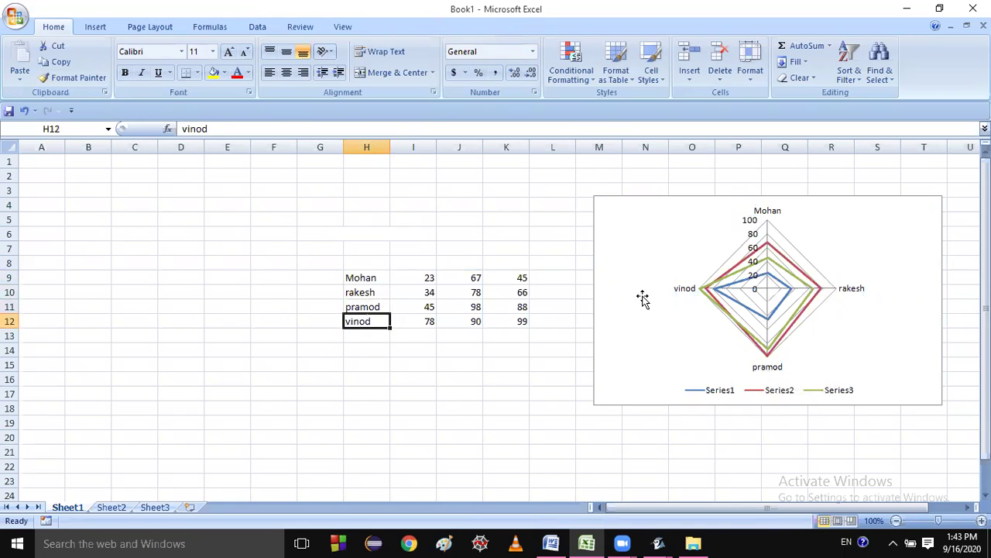
{"action": "left_click", "coordinate": [683, 290]}
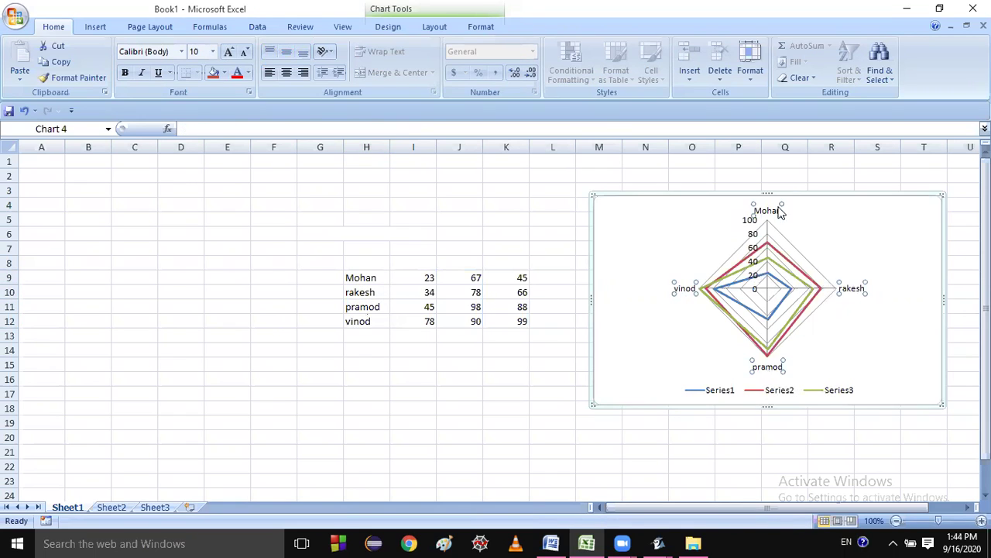
{"action": "left_click", "coordinate": [718, 290]}
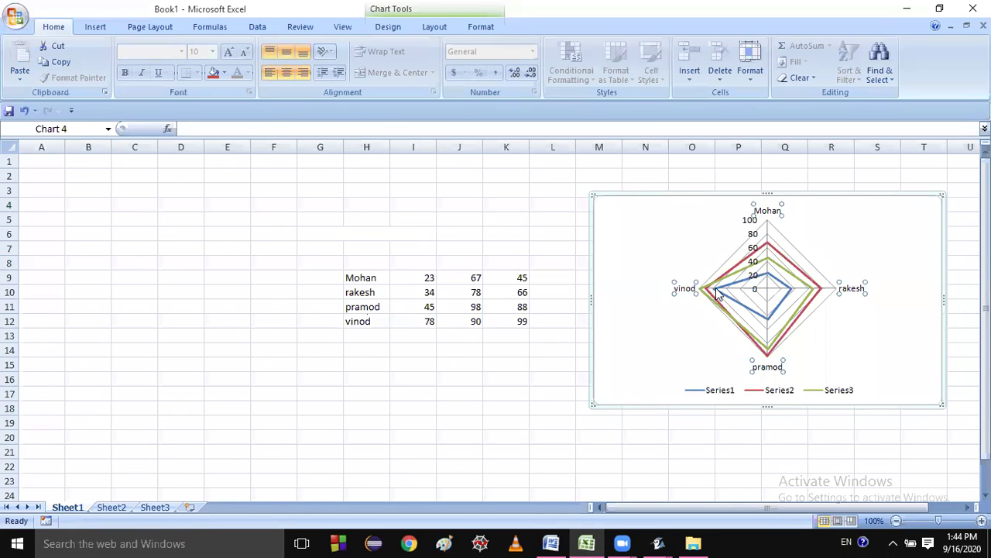
{"action": "left_click", "coordinate": [769, 262]}
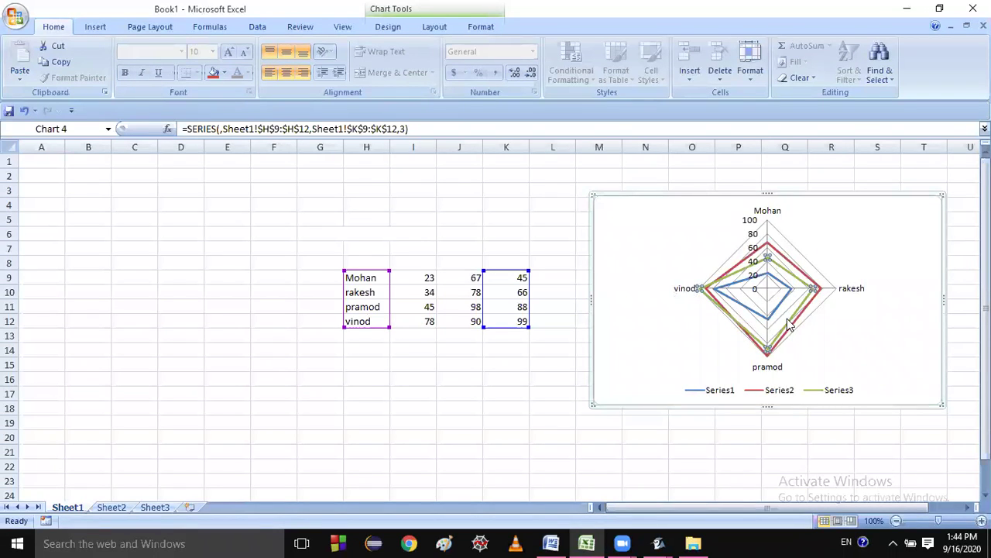
{"action": "left_click", "coordinate": [769, 249]}
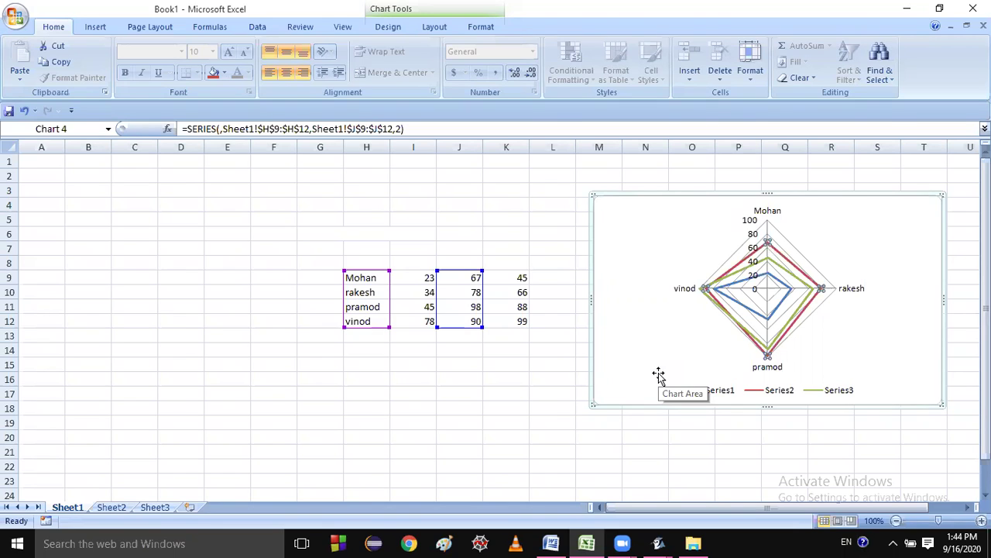
{"action": "left_click", "coordinate": [429, 293]}
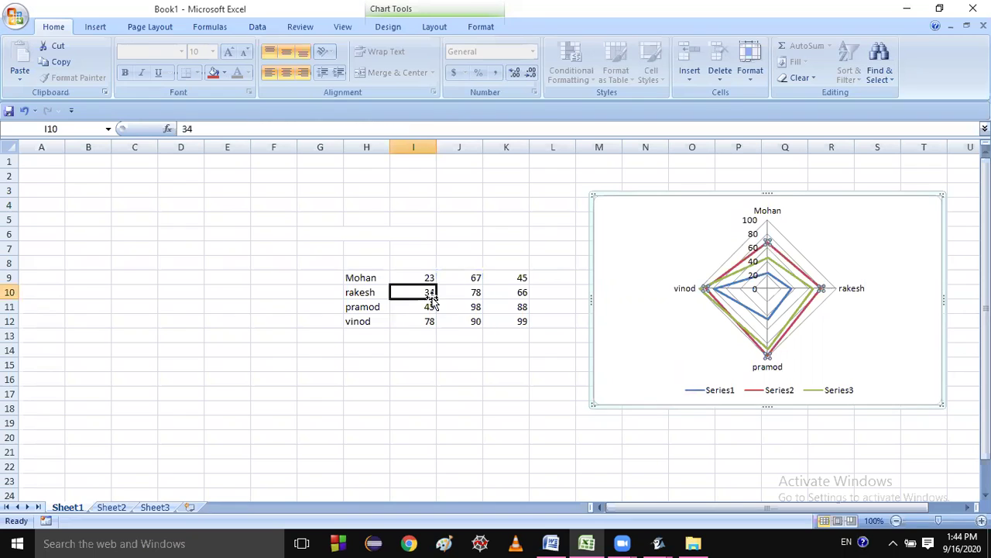
{"action": "left_click_drag", "start_coordinate": [430, 278], "coordinate": [429, 321]}
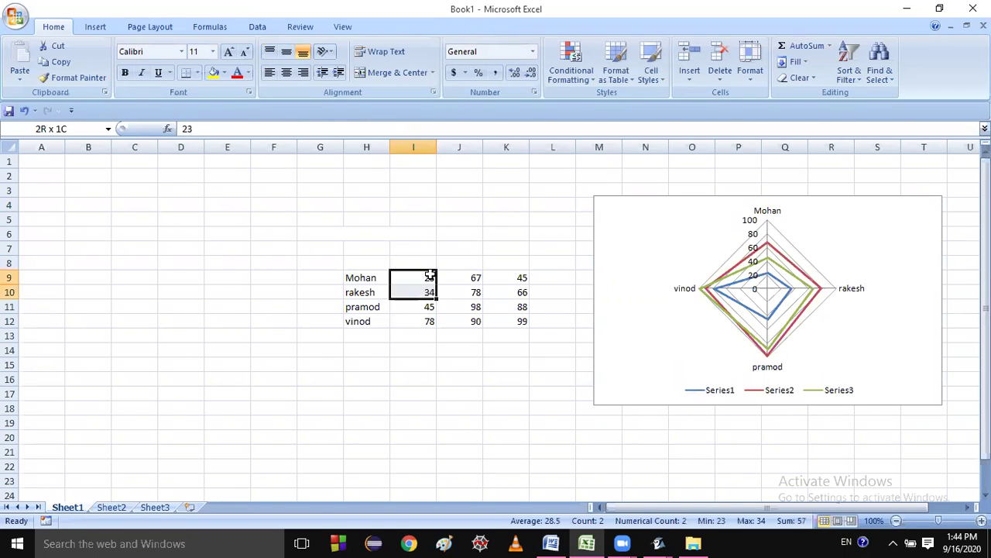
{"action": "left_click", "coordinate": [470, 277]}
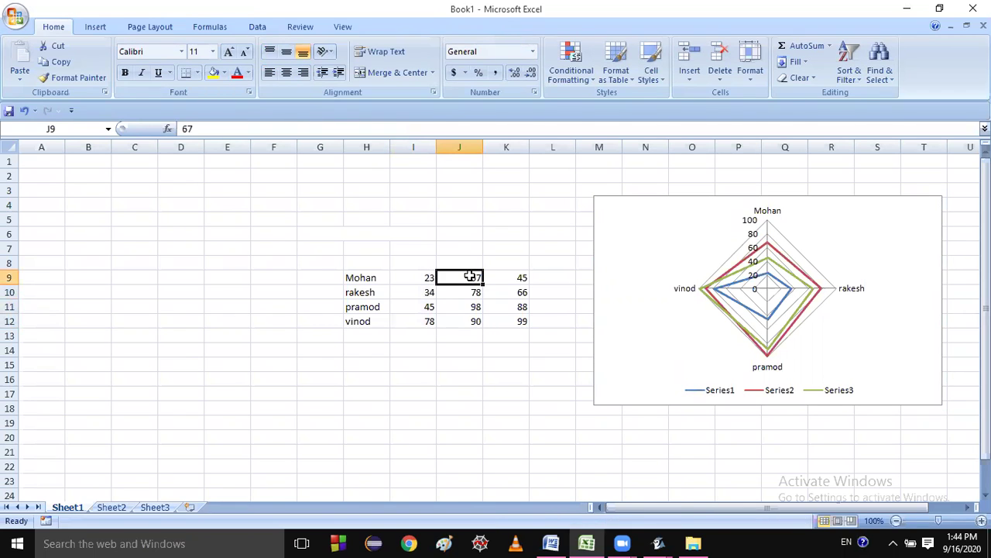
{"action": "left_click_drag", "start_coordinate": [470, 277], "coordinate": [470, 320]}
{"action": "left_click_drag", "start_coordinate": [505, 277], "coordinate": [507, 320]}
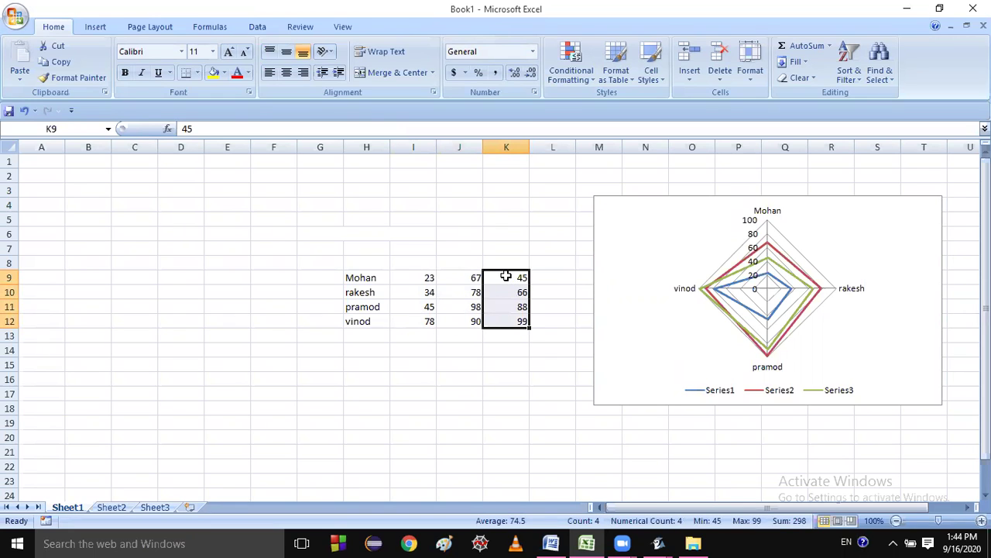
{"action": "left_click", "coordinate": [775, 282]}
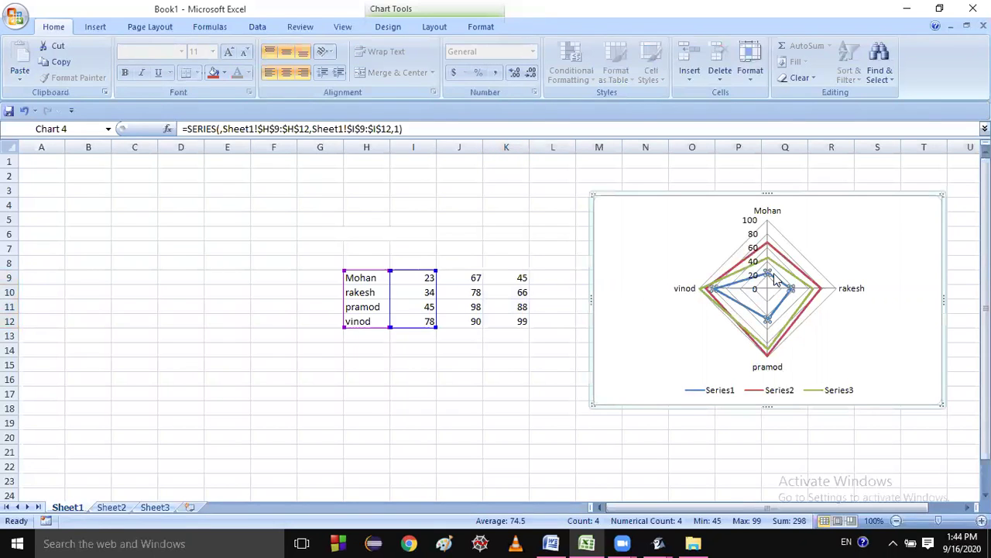
{"action": "left_click", "coordinate": [773, 264]}
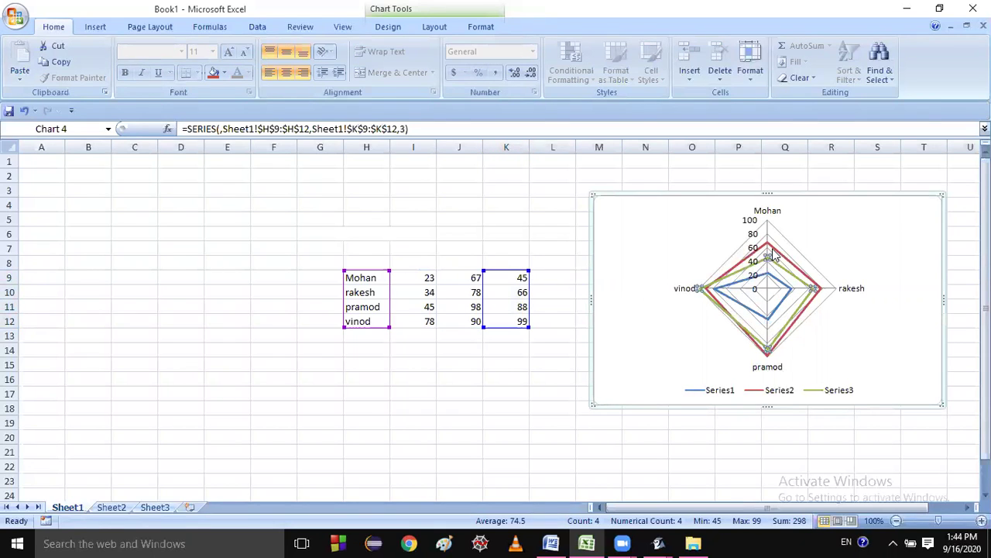
{"action": "left_click", "coordinate": [772, 249]}
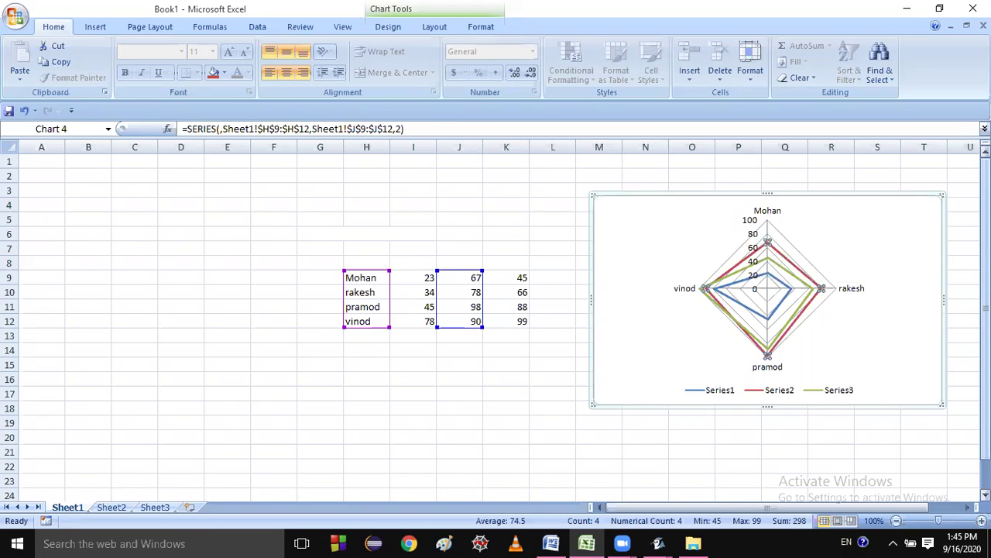
{"action": "left_click", "coordinate": [424, 324]}
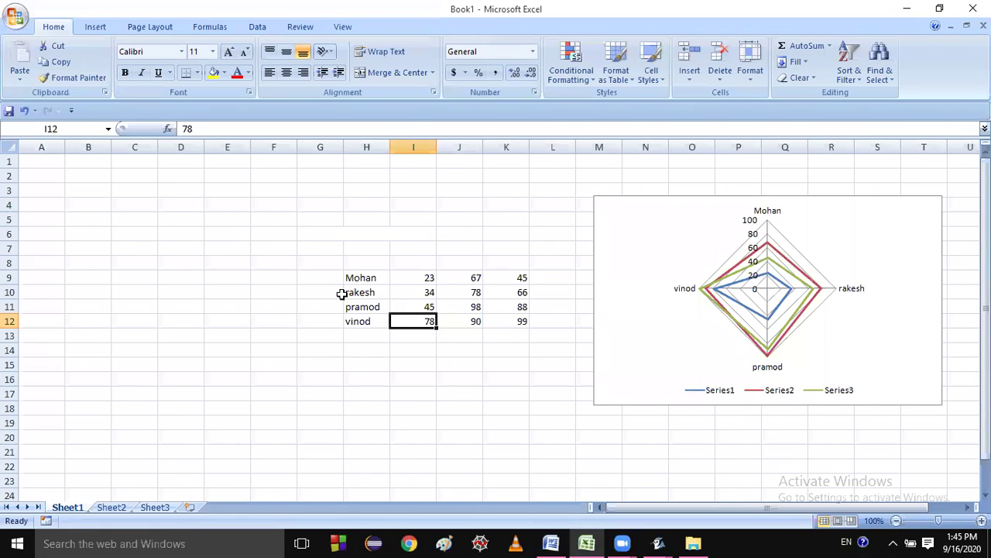
{"action": "left_click", "coordinate": [348, 302]}
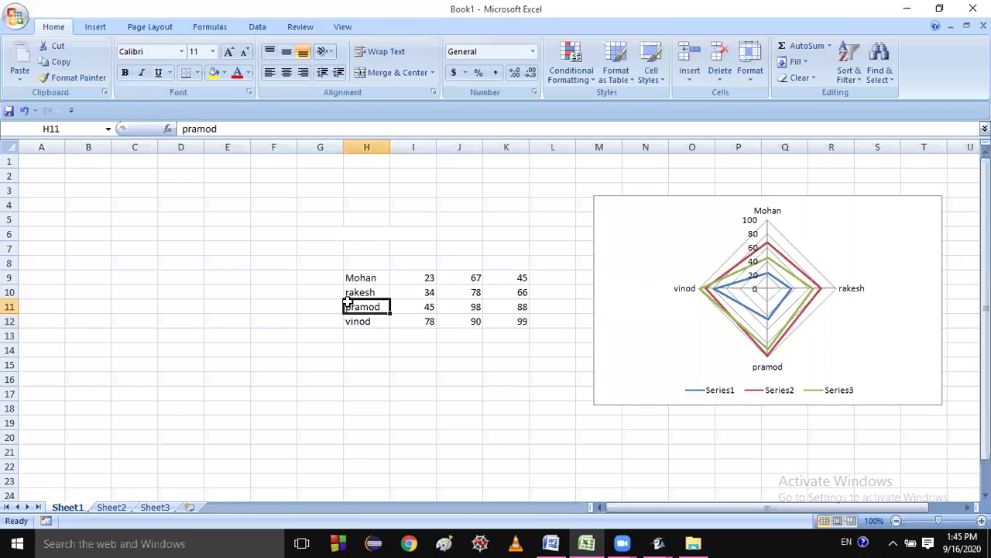
{"action": "key", "text": "shift+Right"}
{"action": "key", "text": "shift+Right"}
{"action": "key", "text": "shift+Right"}
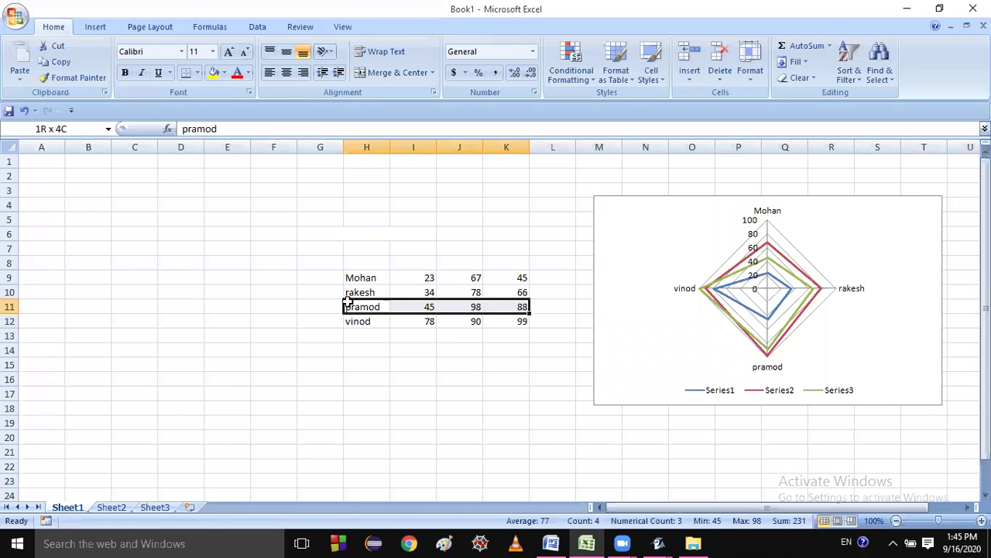
Delete the radar chart, clear the pramod and vinod rows, and select Mohan's and rakesh's rows H9:K10
{"action": "left_click", "coordinate": [899, 226]}
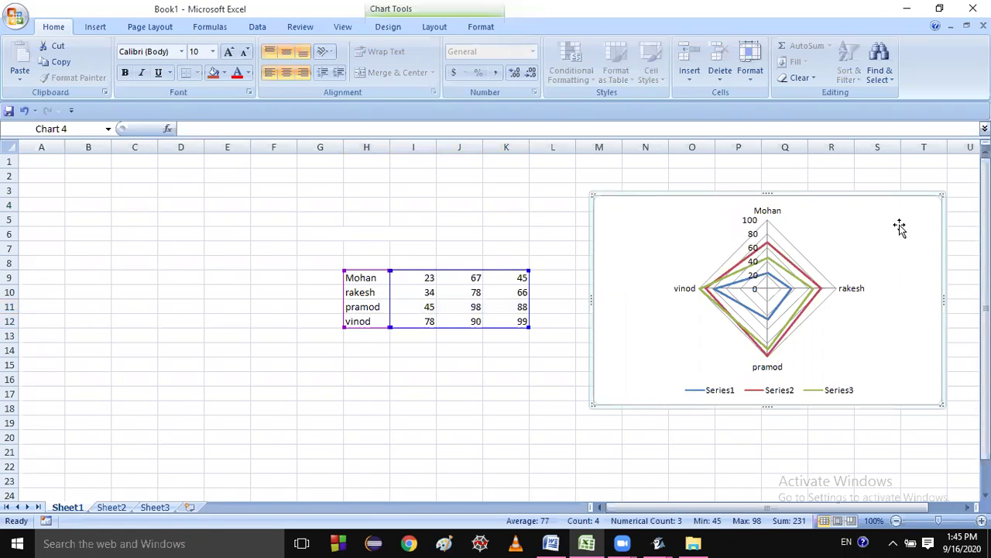
{"action": "key", "text": "Delete"}
{"action": "key", "text": "shift+Down"}
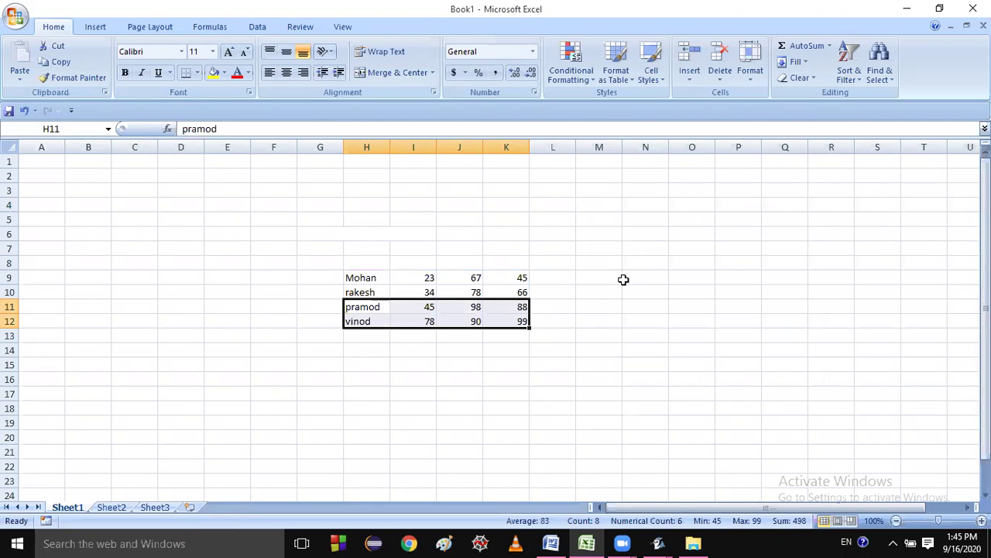
{"action": "key", "text": "Delete"}
{"action": "left_click", "coordinate": [358, 276]}
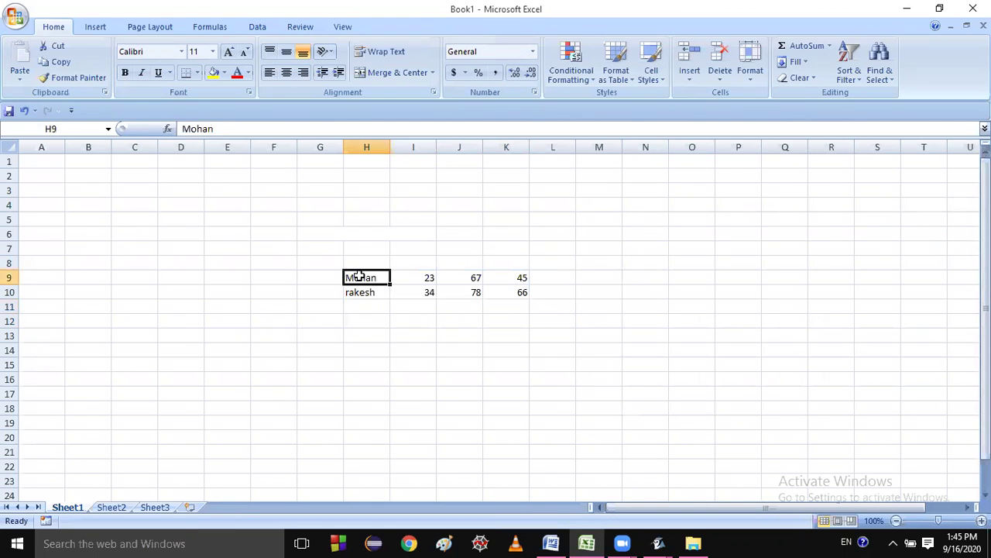
{"action": "key", "text": "shift+Right"}
{"action": "key", "text": "shift+Right"}
{"action": "key", "text": "shift+Right"}
{"action": "key", "text": "shift+Down"}
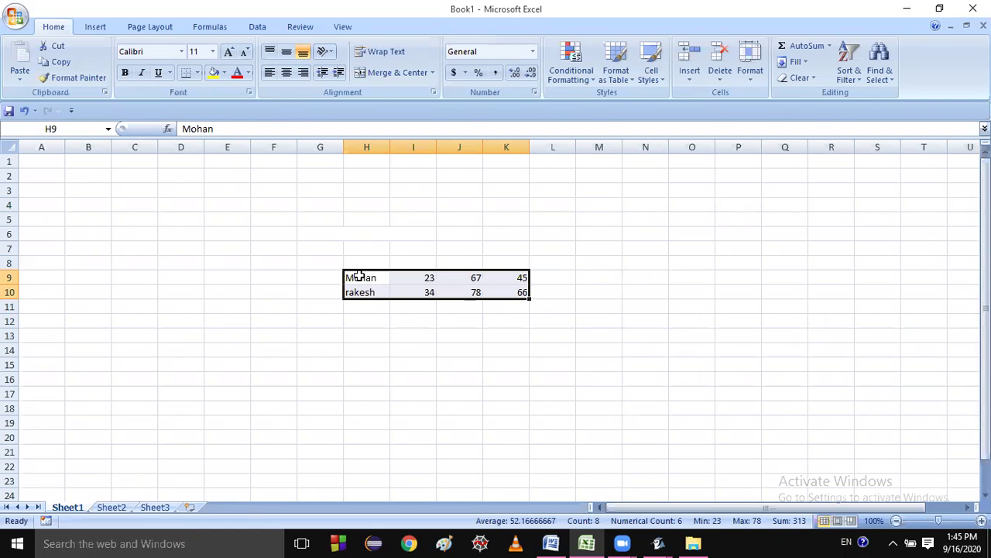
Insert a basic radar chart of Mohan's and rakesh's marks and move it right of the table
{"action": "left_click", "coordinate": [103, 31]}
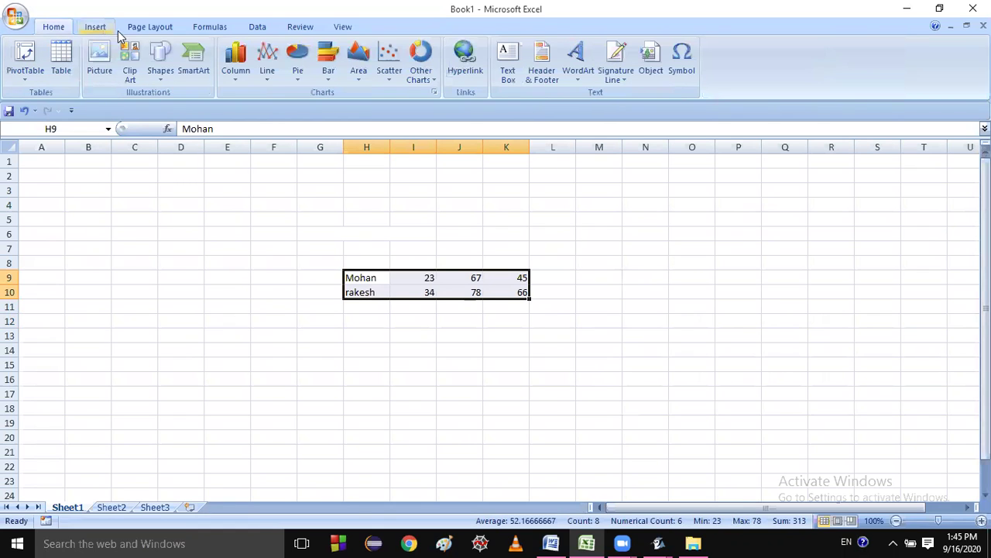
{"action": "left_click", "coordinate": [392, 80]}
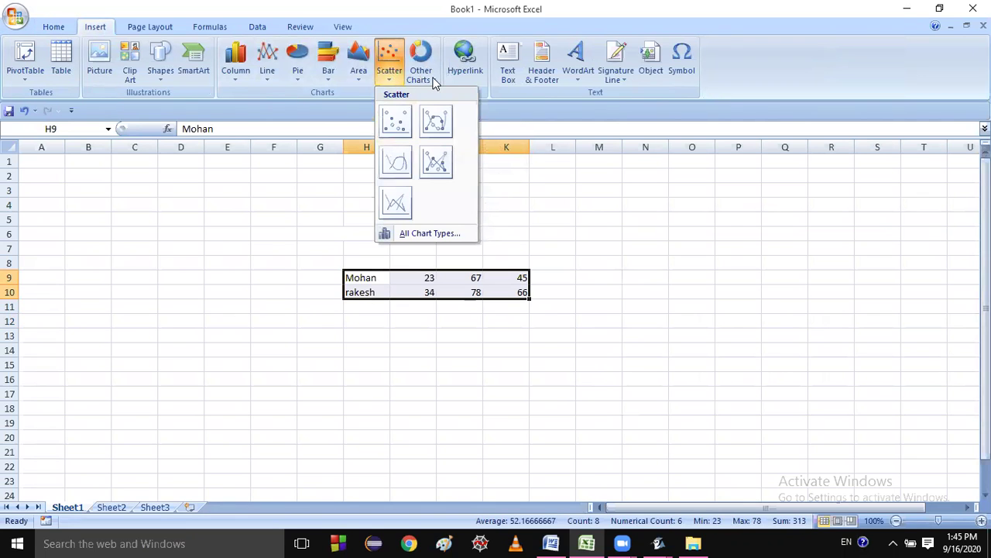
{"action": "left_click", "coordinate": [435, 79]}
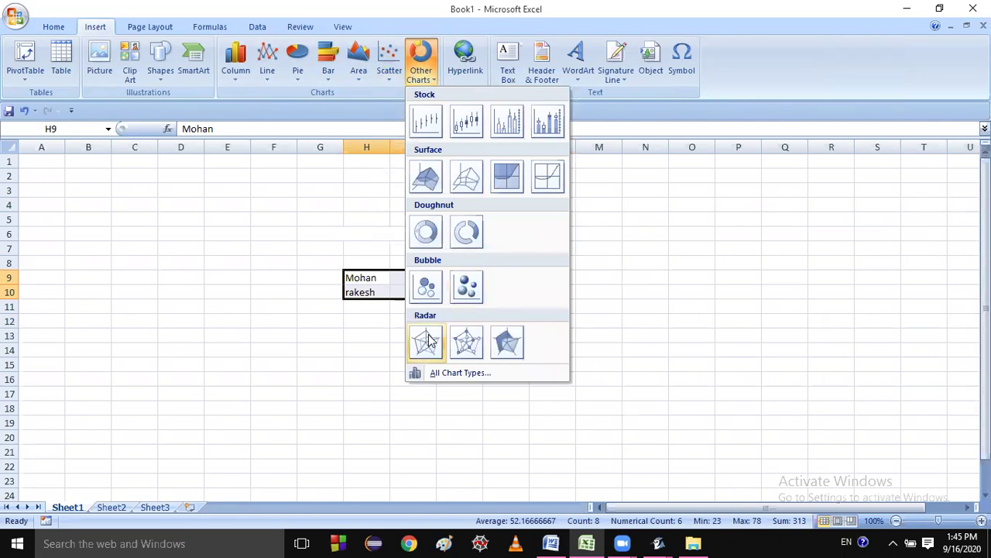
{"action": "left_click", "coordinate": [428, 341]}
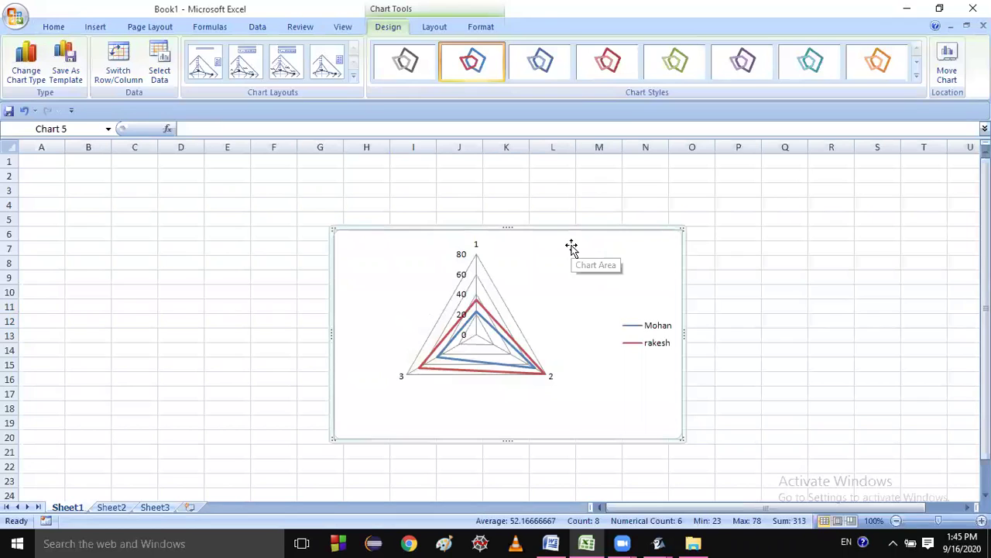
{"action": "left_click_drag", "start_coordinate": [810, 227], "coordinate": [824, 197]}
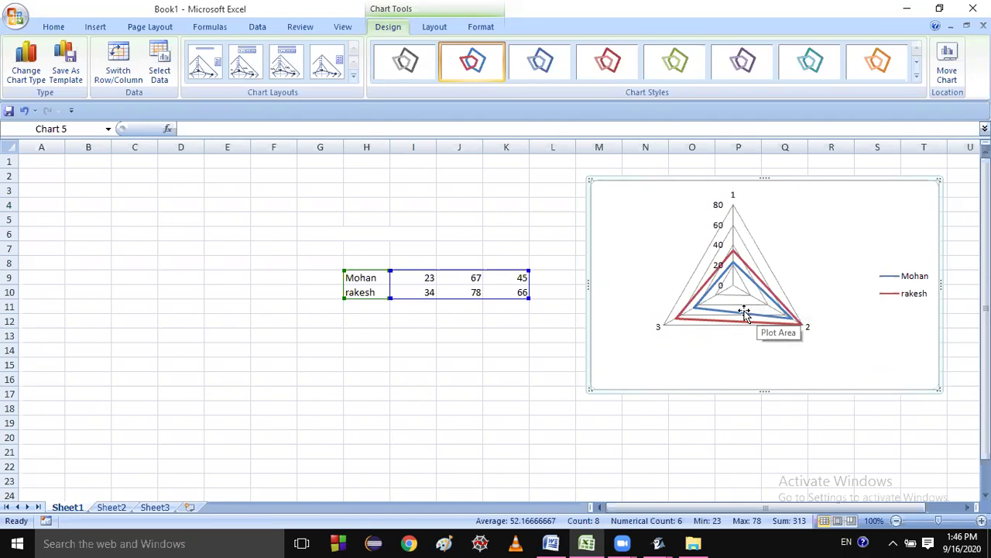
Select the second marks column, J9:J10
{"action": "left_click", "coordinate": [421, 277]}
{"action": "left_click", "coordinate": [425, 291]}
{"action": "left_click", "coordinate": [428, 278]}
{"action": "mouse_move", "coordinate": [427, 278]}
{"action": "left_mouse_down"}
{"action": "mouse_move", "coordinate": [426, 296]}
{"action": "mouse_move", "coordinate": [463, 293]}
{"action": "left_mouse_up"}
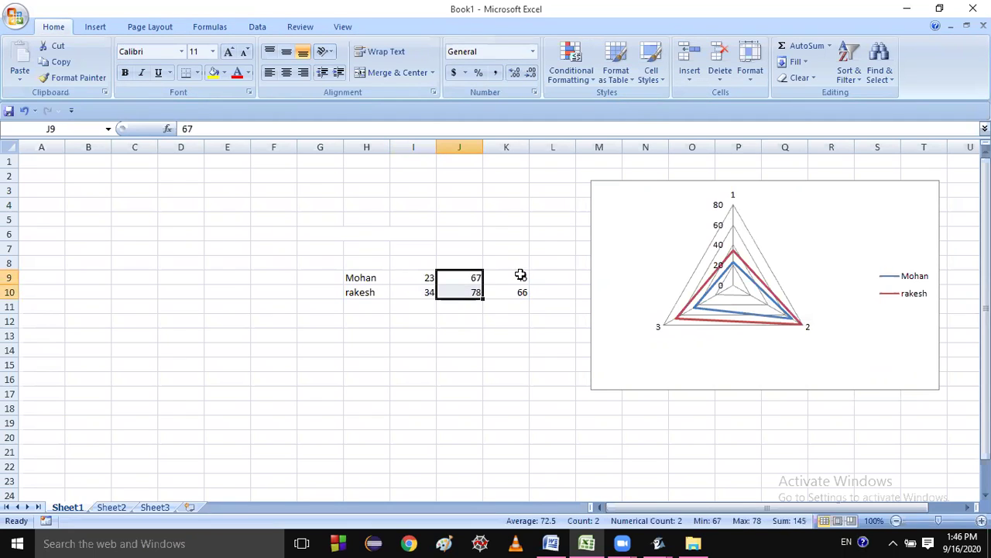
Delete the radar chart, clear marks 45 and 66 from K9:K10, and select H9:J10
{"action": "left_click_drag", "start_coordinate": [520, 277], "coordinate": [518, 291]}
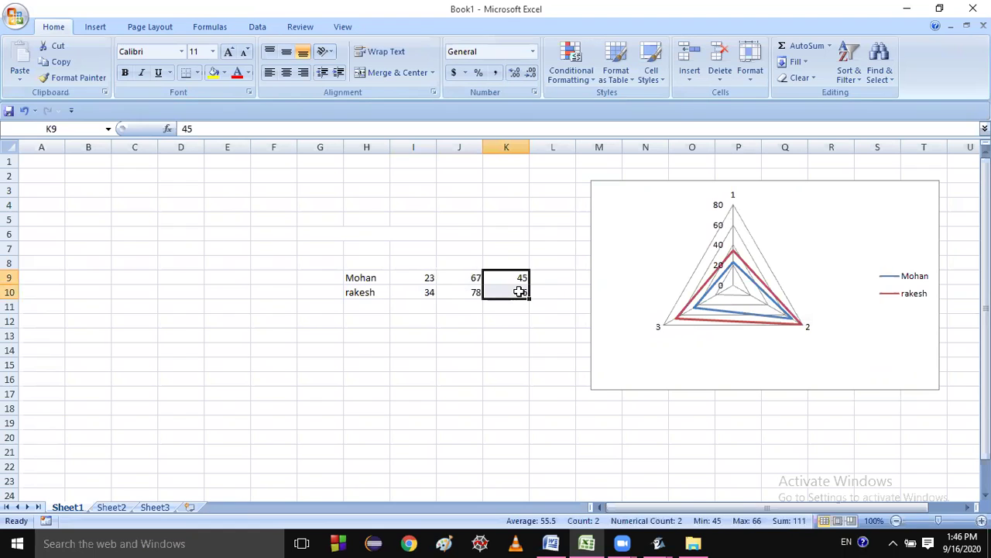
{"action": "left_click", "coordinate": [926, 198]}
{"action": "key", "text": "Delete"}
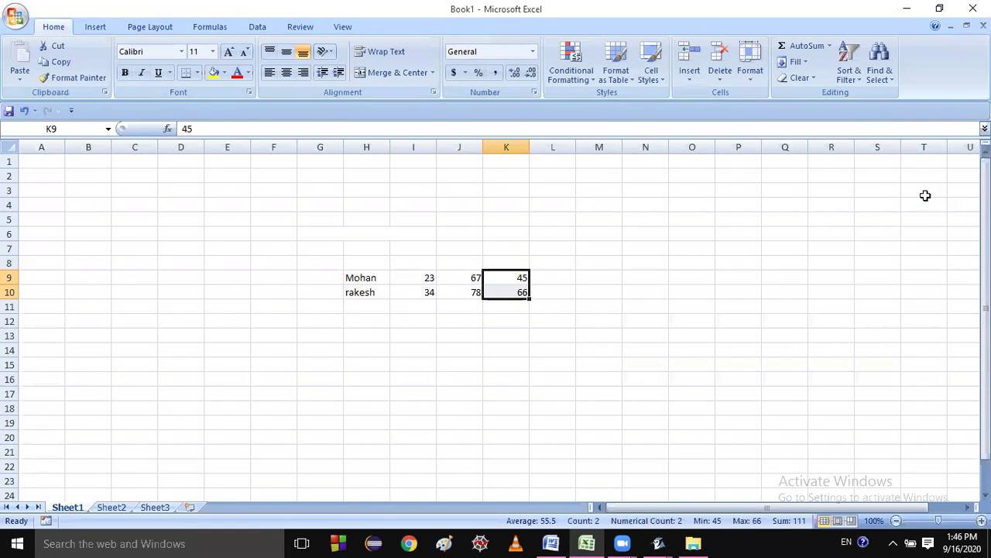
{"action": "key", "text": "Delete"}
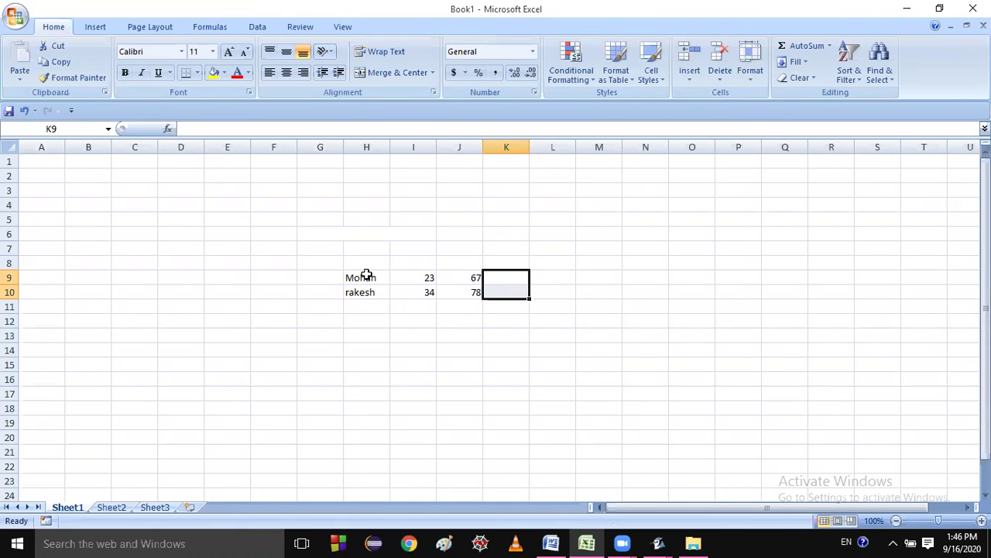
{"action": "left_click", "coordinate": [367, 276]}
{"action": "left_click_drag", "start_coordinate": [367, 276], "coordinate": [474, 293]}
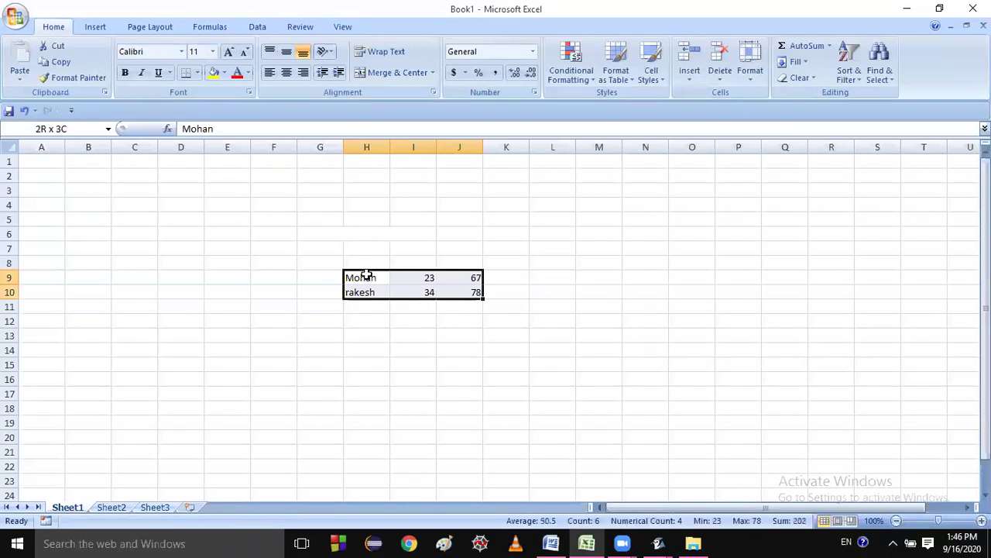
{"action": "left_click", "coordinate": [93, 28]}
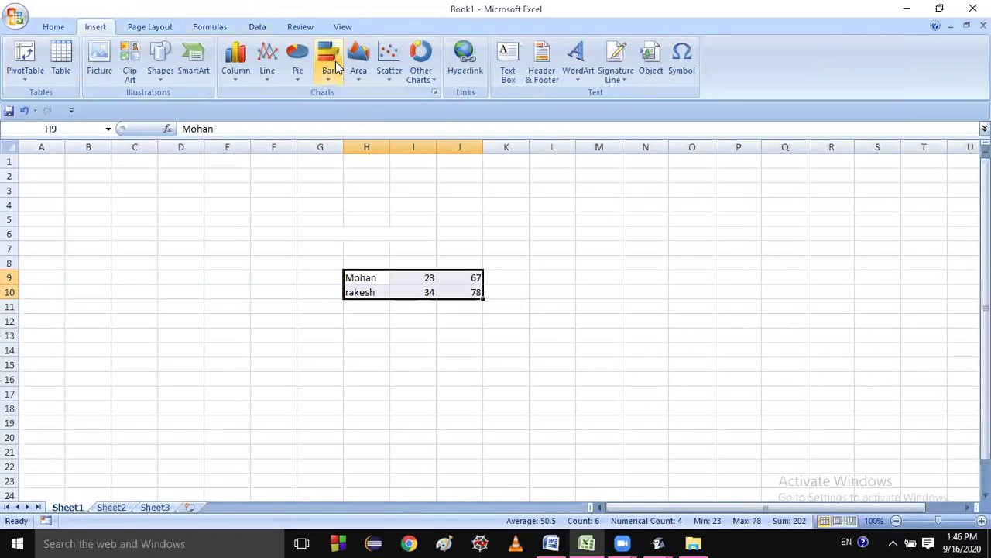
{"action": "left_click", "coordinate": [430, 81]}
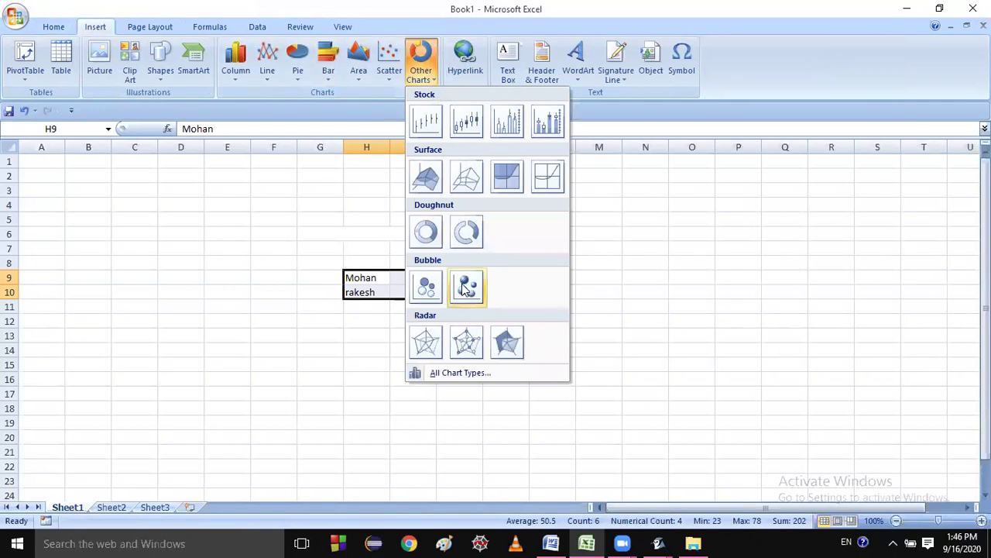
{"action": "left_click", "coordinate": [424, 342]}
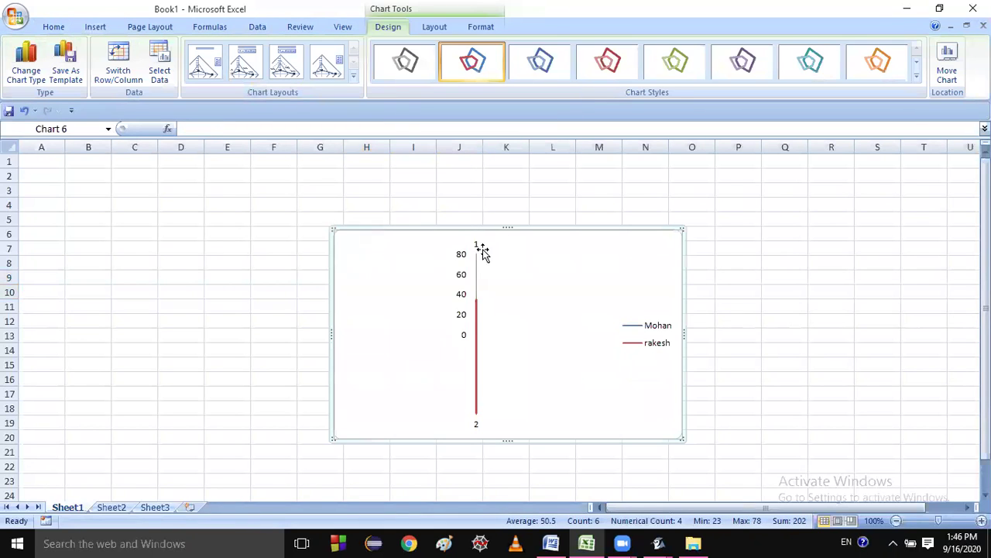
{"action": "left_click_drag", "start_coordinate": [601, 246], "coordinate": [865, 195]}
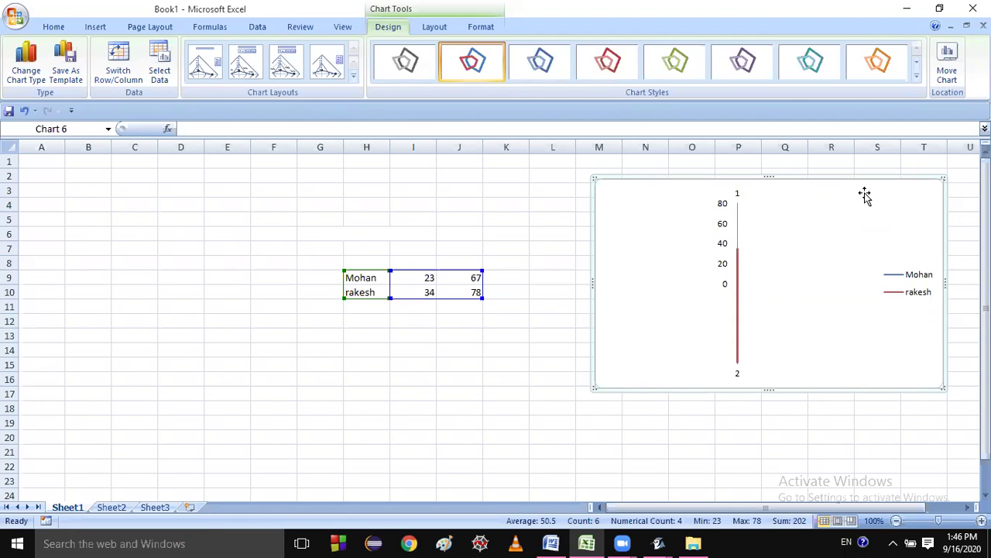
{"action": "right_click", "coordinate": [910, 195]}
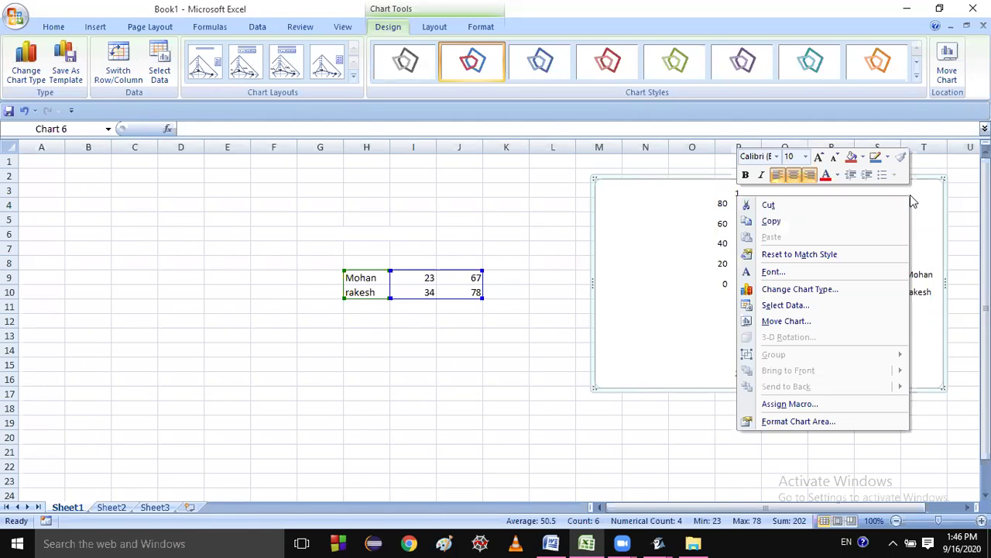
{"action": "left_click", "coordinate": [647, 258]}
{"action": "key", "text": "Delete"}
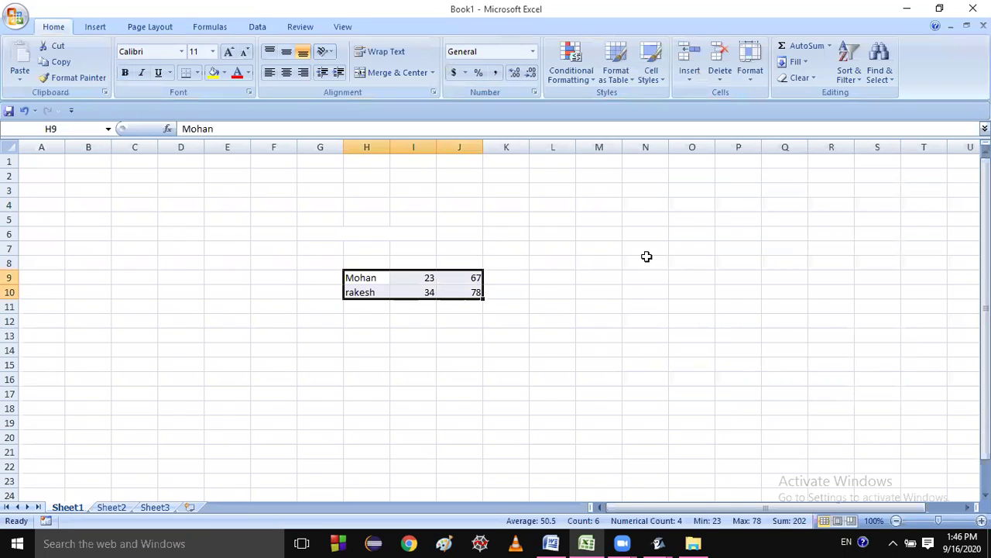